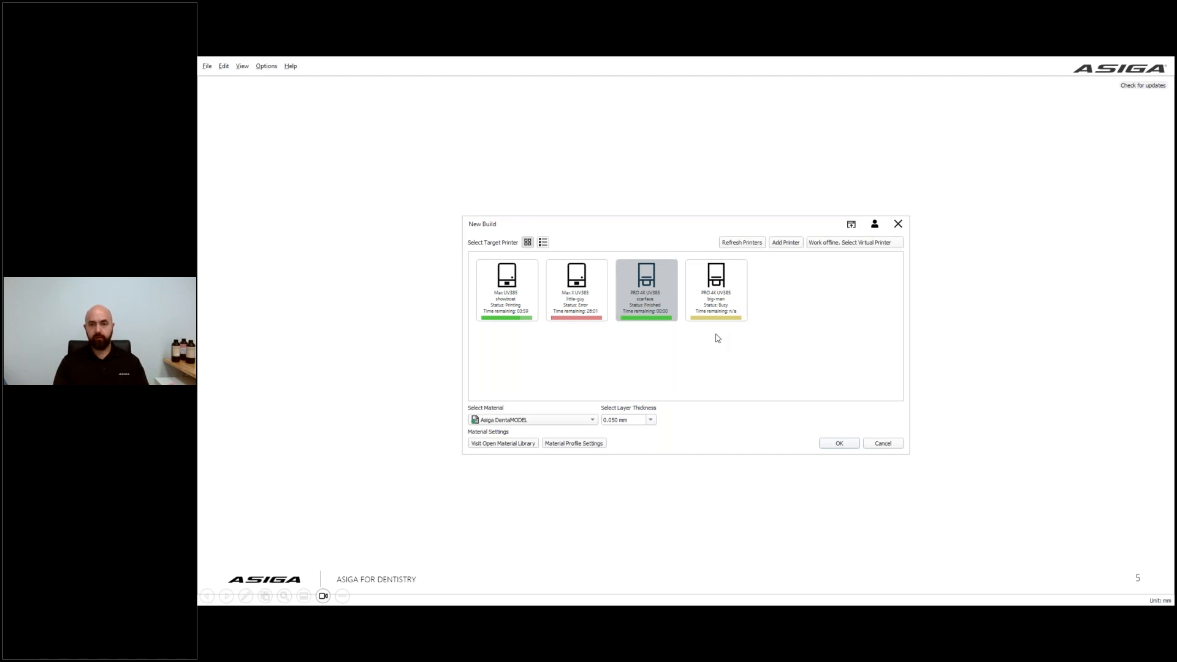
{"action": "key", "text": "Right"}
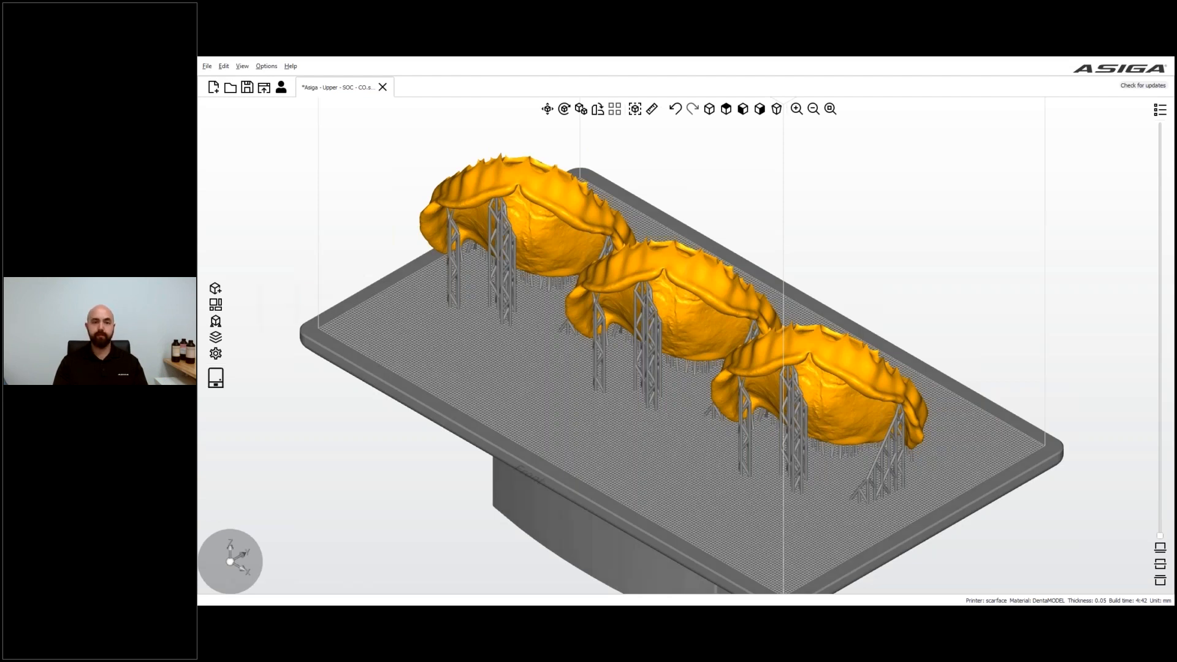
{"action": "key", "text": "alt+Tab"}
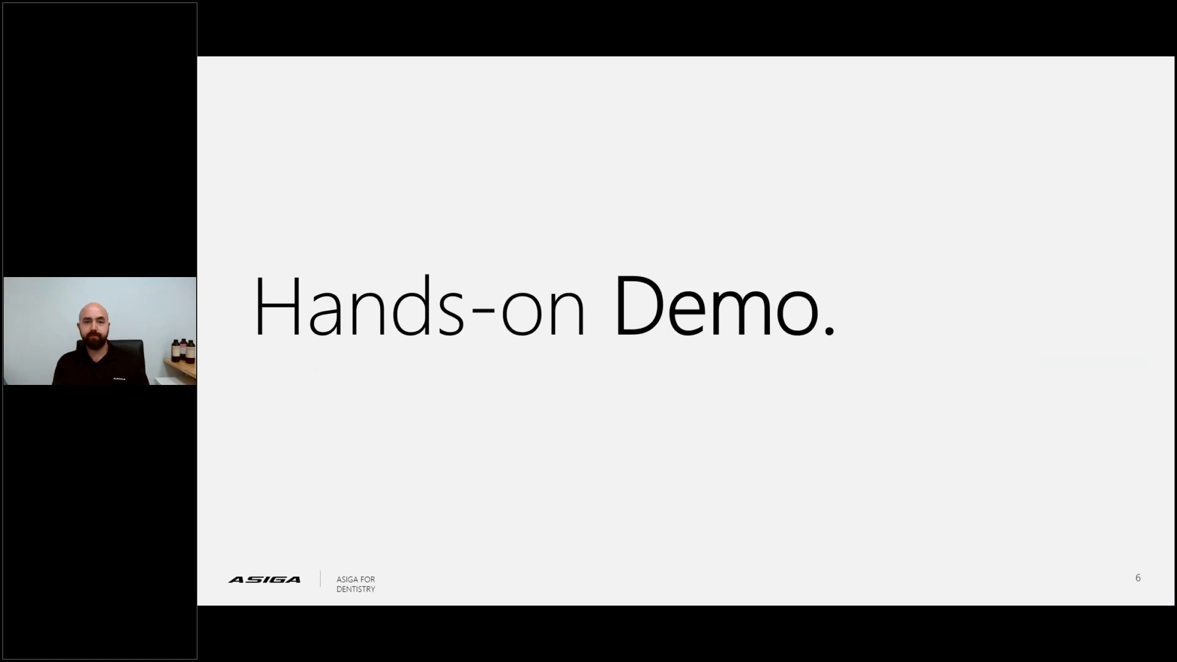
Minimize the Outlook calendar and switch to the Asiga website in Chrome
{"action": "key", "text": "alt+Tab"}
{"action": "left_click", "coordinate": [1113, 72]}
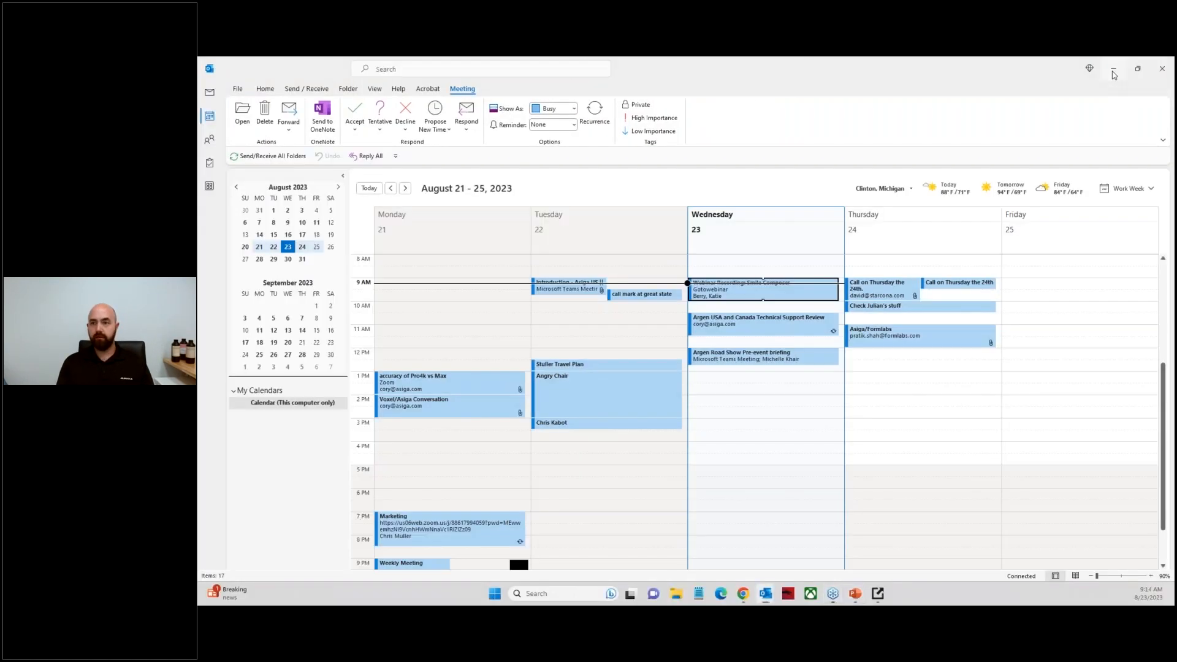
{"action": "left_click", "coordinate": [1114, 71]}
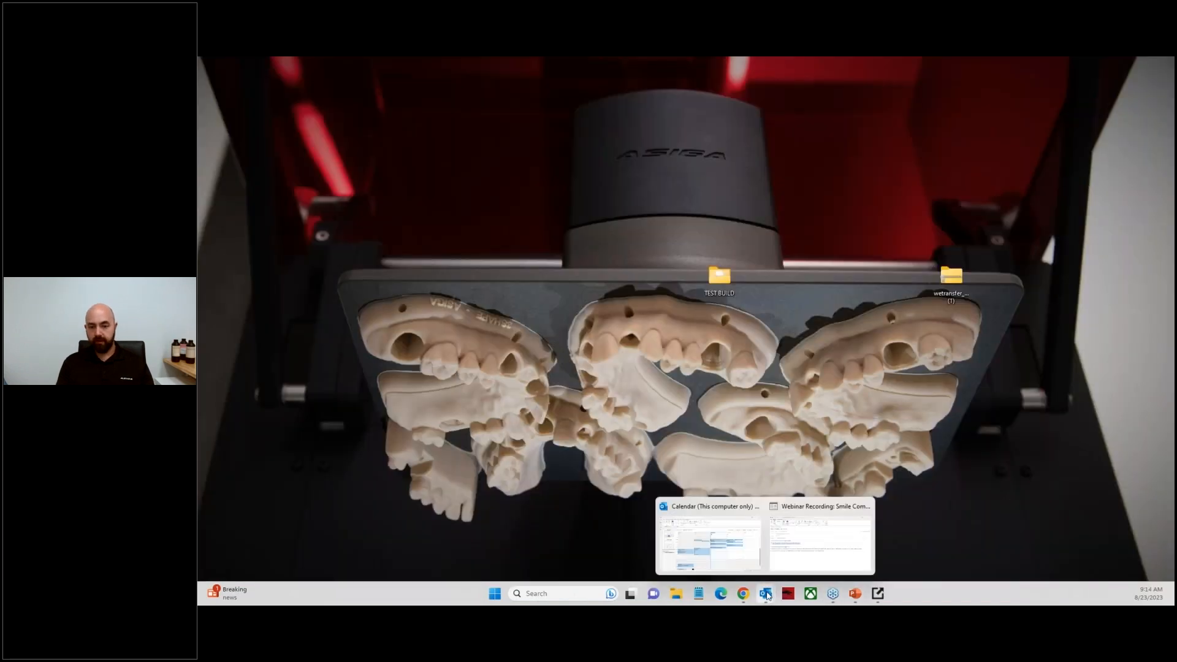
{"action": "left_click", "coordinate": [743, 595]}
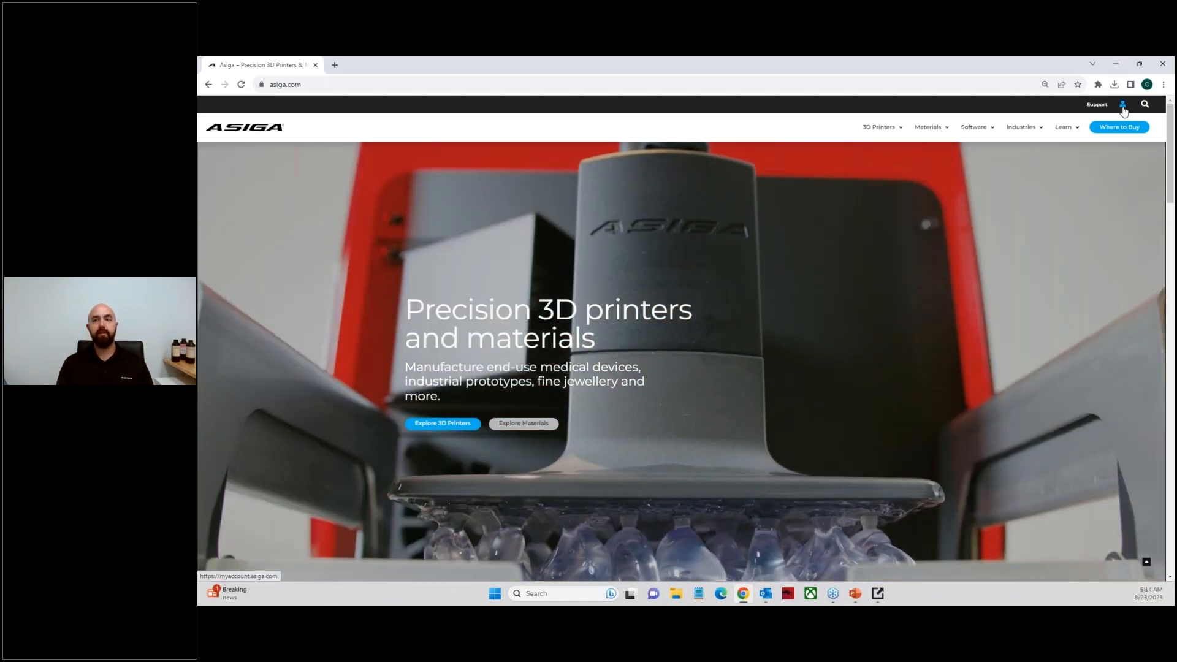
Sign in to the Asiga customer account with the saved e-mail and password
{"action": "left_click", "coordinate": [1122, 105]}
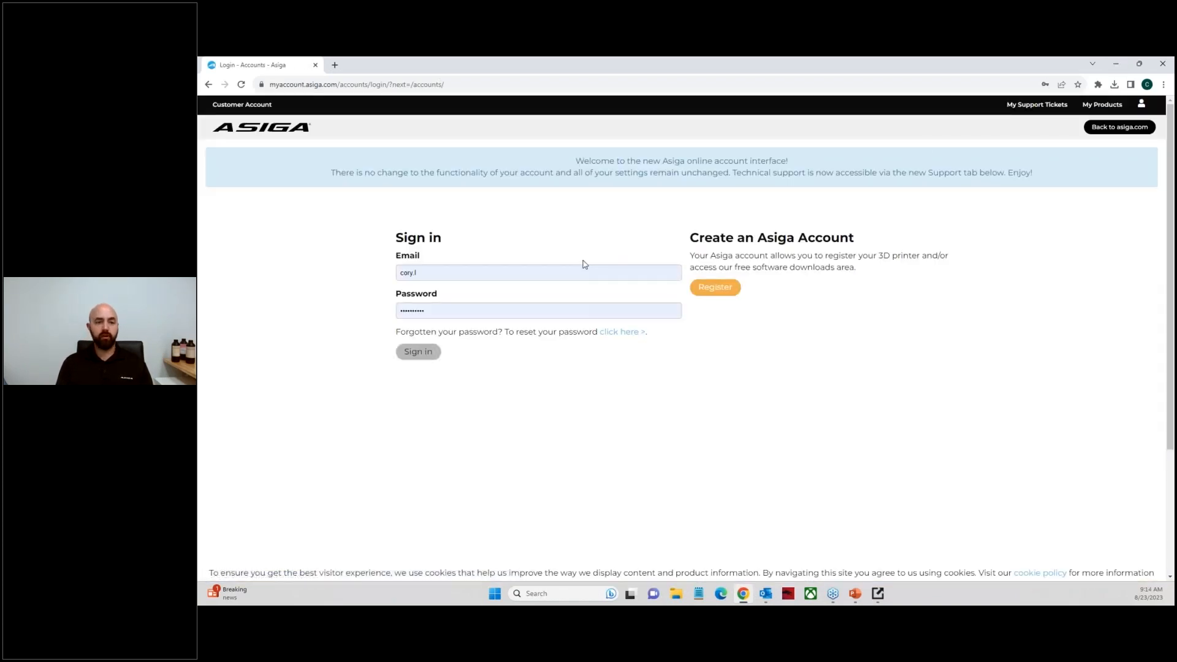
{"action": "left_click", "coordinate": [546, 271]}
{"action": "left_click", "coordinate": [490, 296]}
{"action": "left_click", "coordinate": [416, 356]}
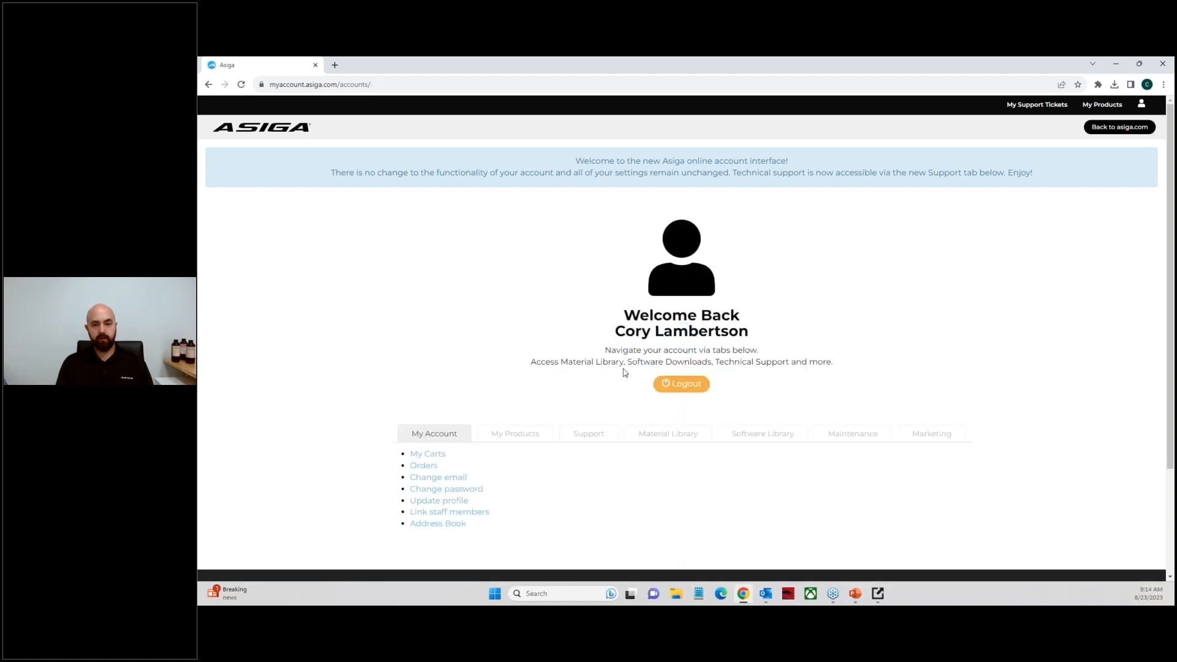
Open the software downloads page for the products of the Asiga account
{"action": "scroll", "coordinate": [623, 444], "scroll_direction": "down", "scroll_amount": 3}
{"action": "scroll", "coordinate": [672, 412], "scroll_direction": "down", "scroll_amount": 1}
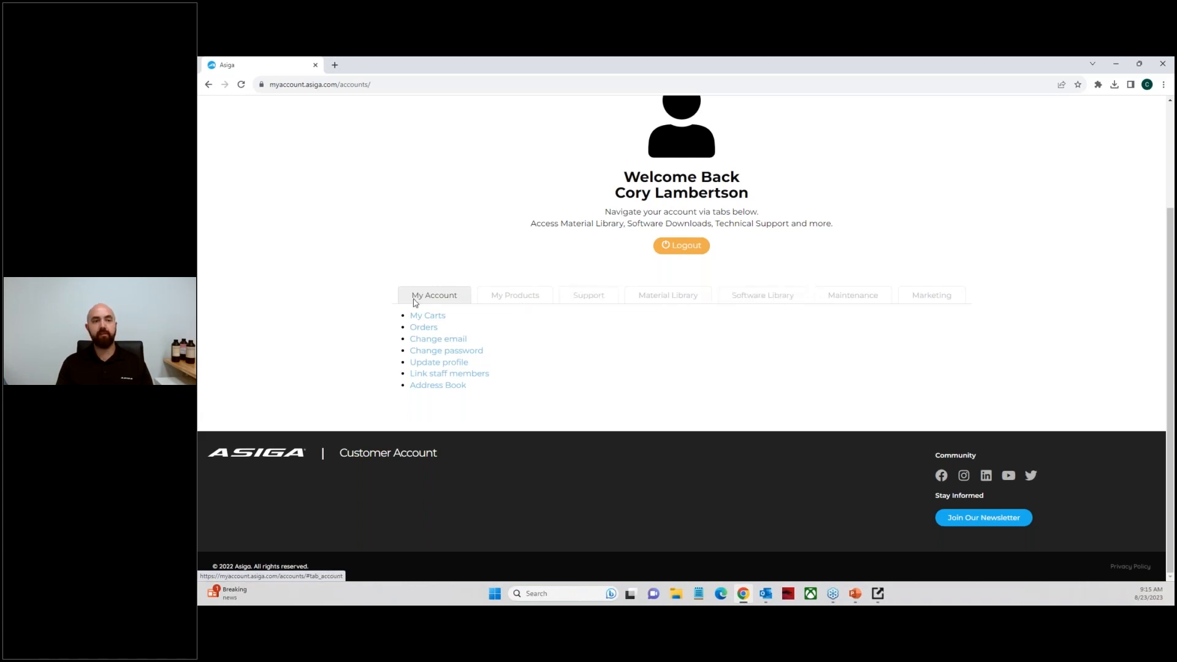
{"action": "left_click", "coordinate": [517, 297]}
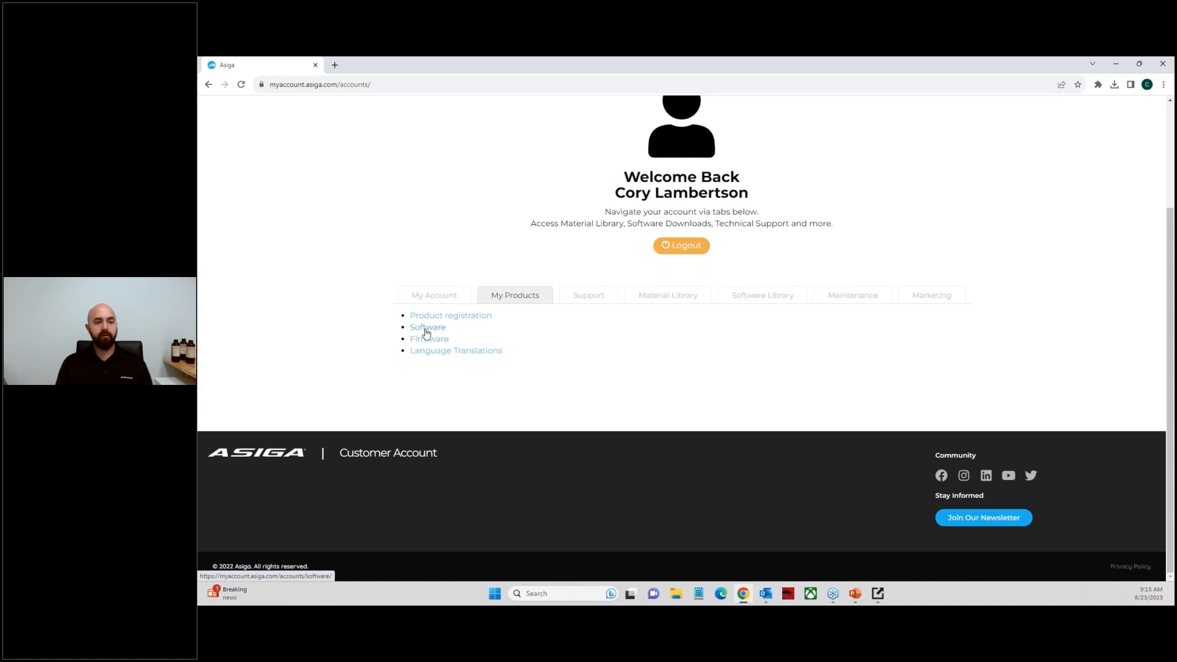
{"action": "left_click", "coordinate": [426, 331]}
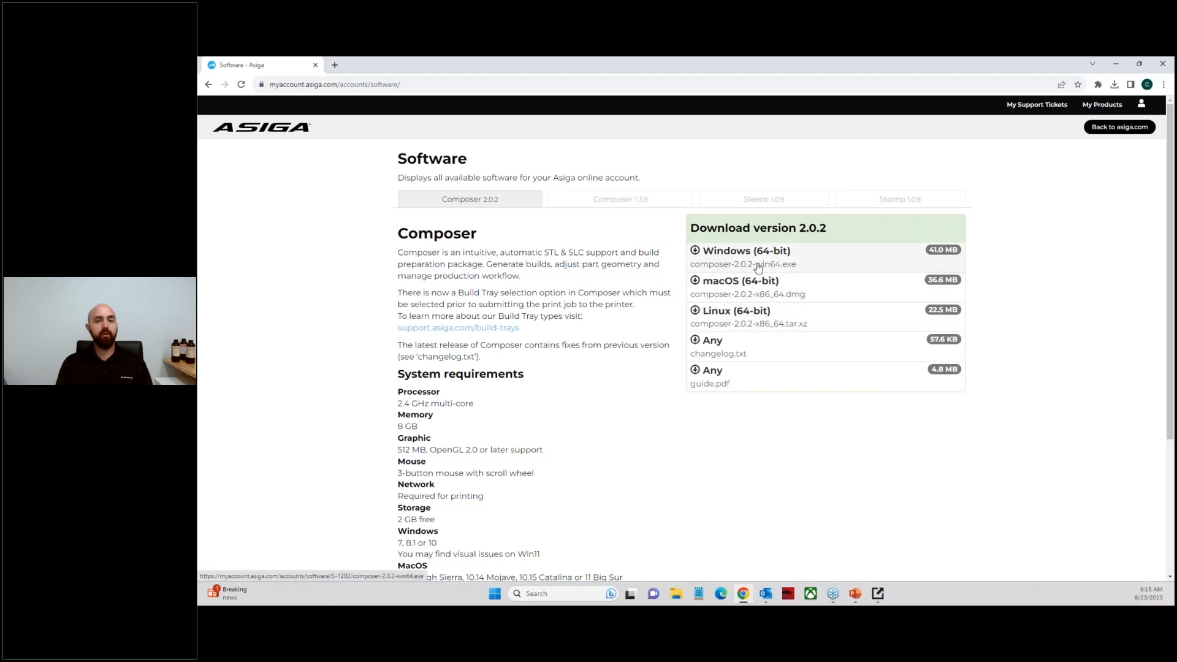
Check the Composer 1.3.9 downloads and download the Windows (64-bit) installer of Composer 2.0.2
{"action": "left_click", "coordinate": [636, 205]}
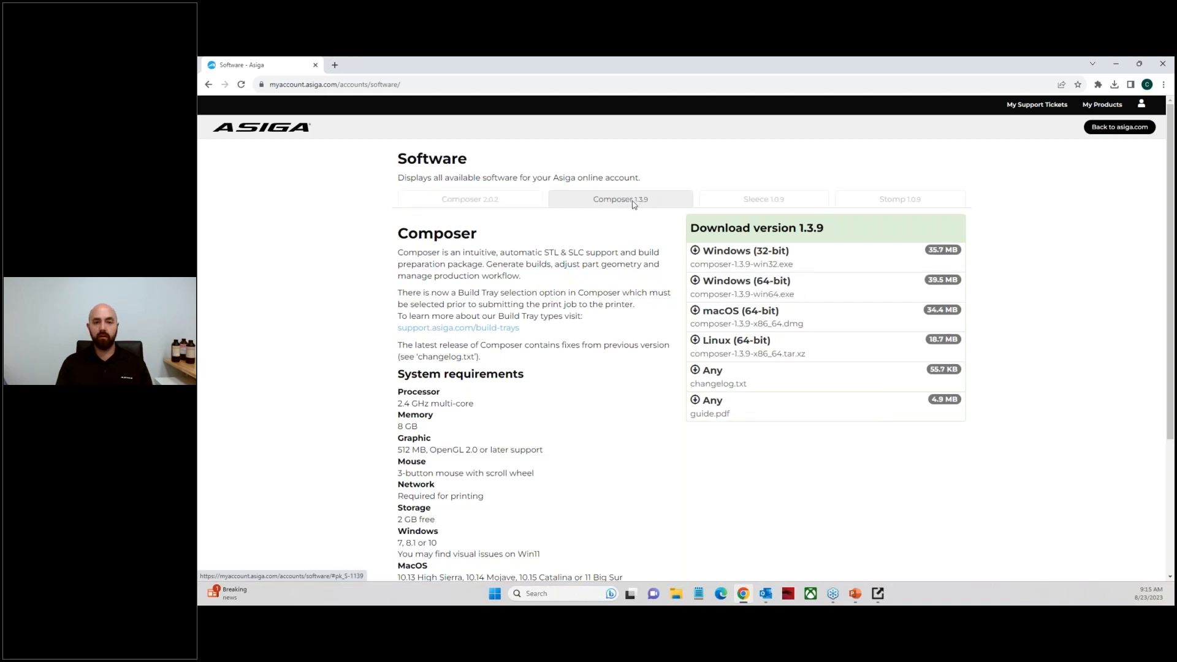
{"action": "left_click", "coordinate": [477, 201]}
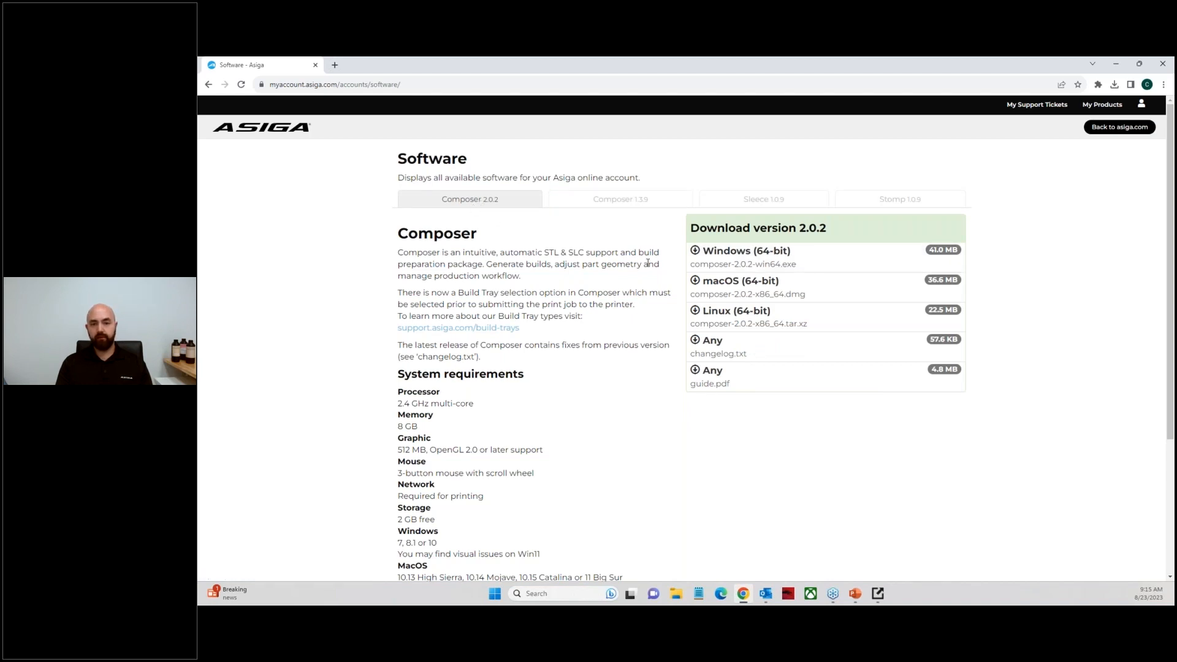
{"action": "left_click", "coordinate": [697, 258]}
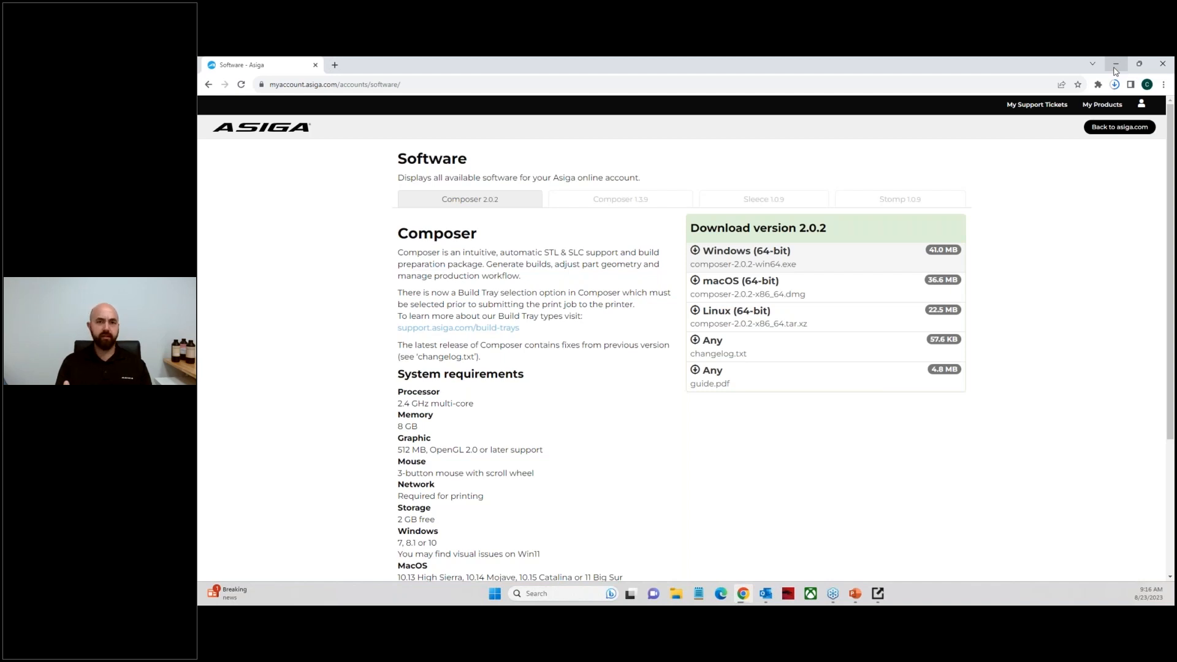
Switch to Asiga Composer, set its theme to Dark in the preferences, and restart it to apply the change
{"action": "left_click", "coordinate": [1116, 64]}
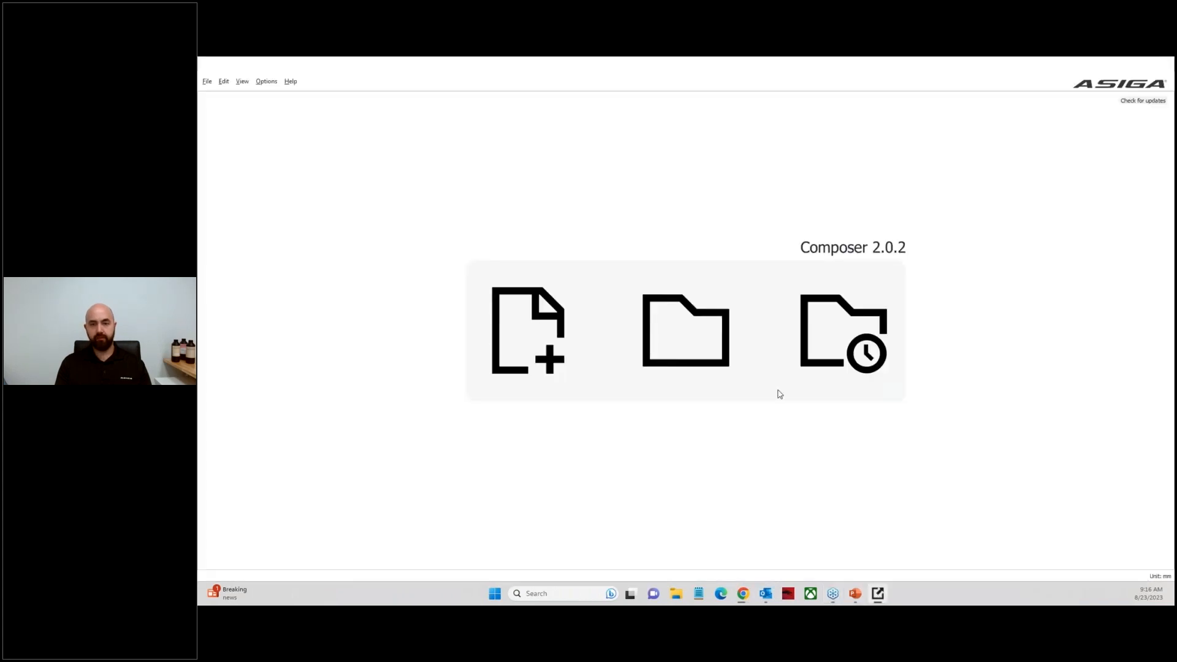
{"action": "left_click", "coordinate": [833, 593]}
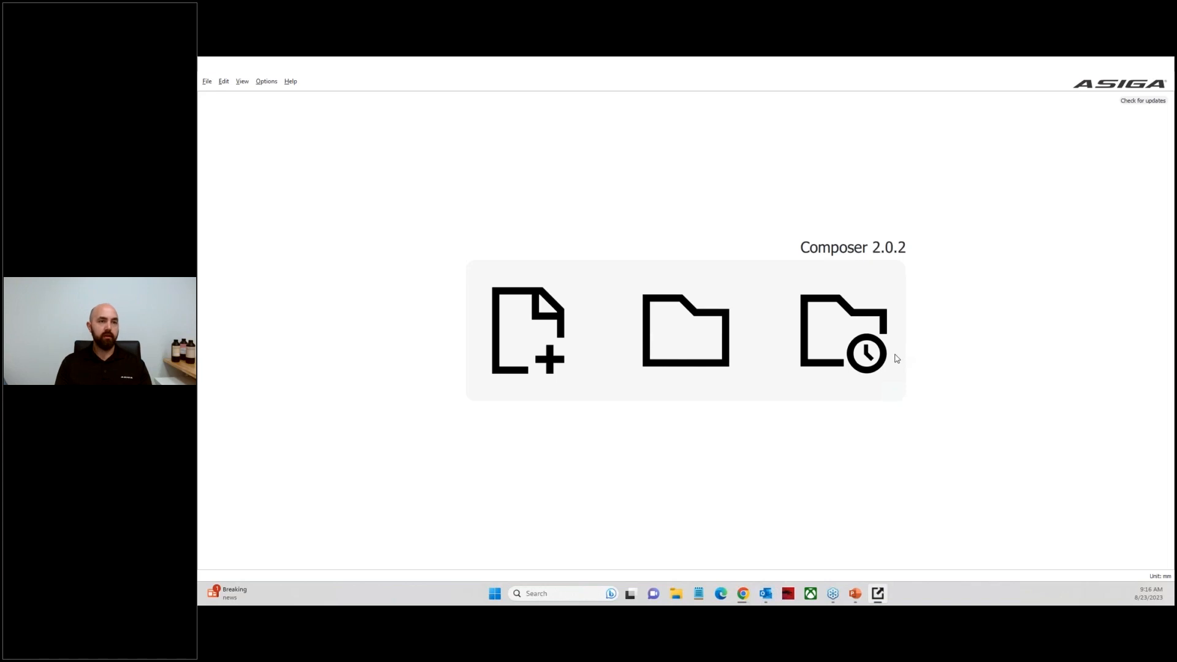
{"action": "left_click", "coordinate": [267, 82]}
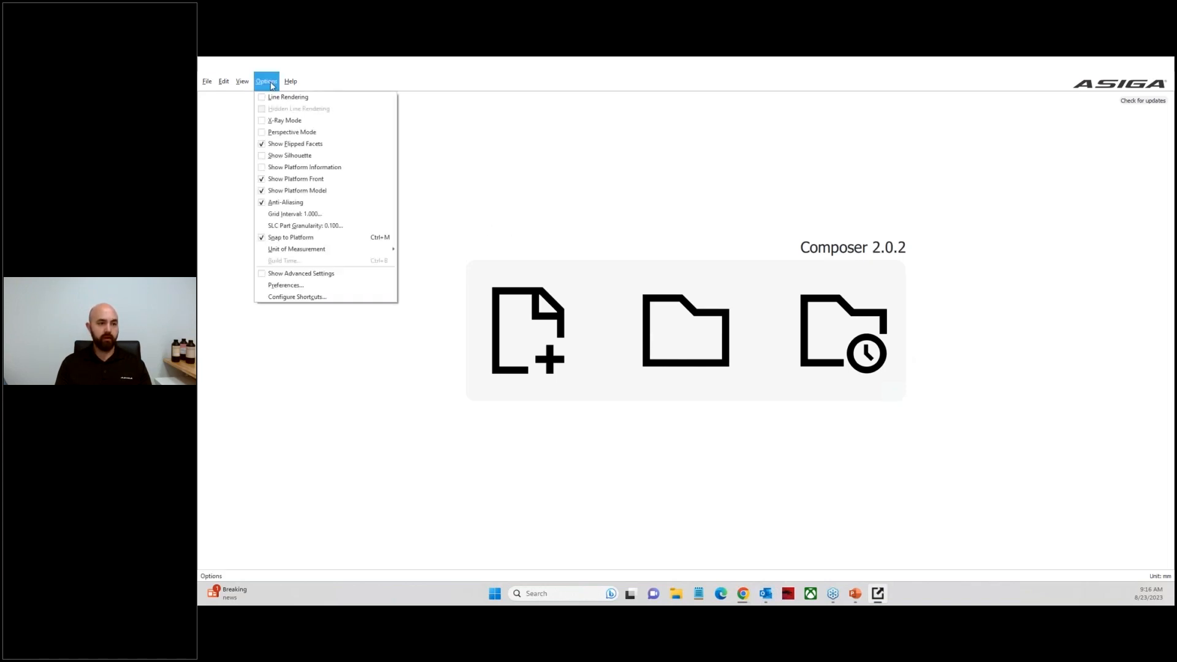
{"action": "left_click", "coordinate": [291, 287]}
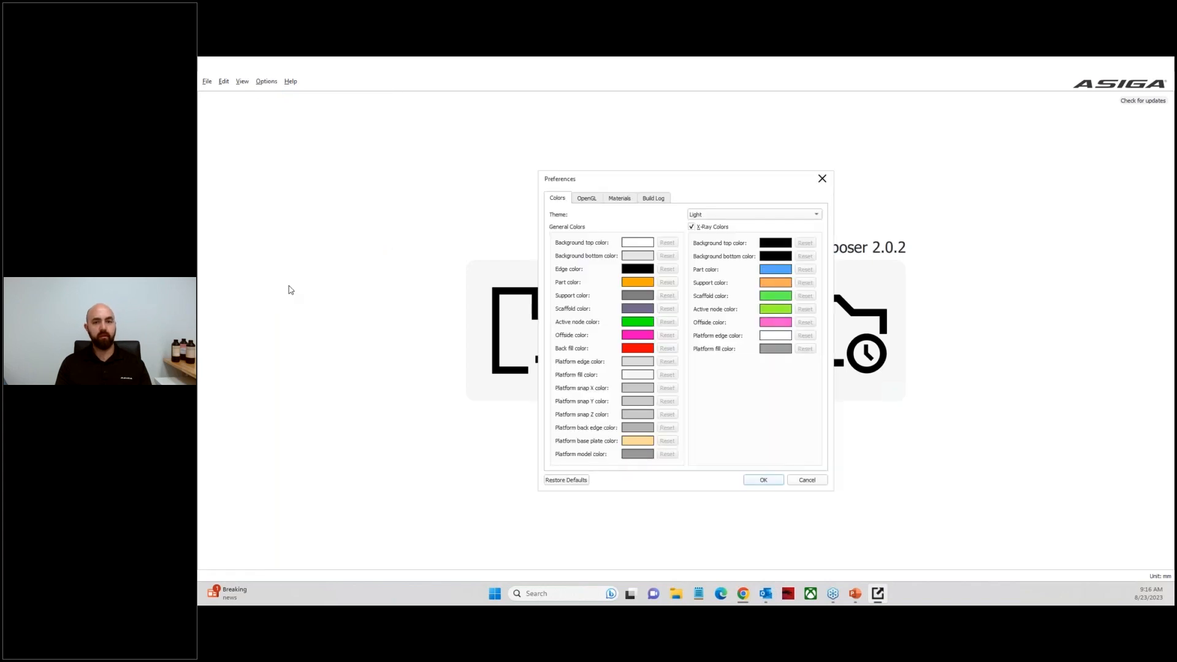
{"action": "left_click", "coordinate": [715, 217]}
{"action": "left_click", "coordinate": [709, 230]}
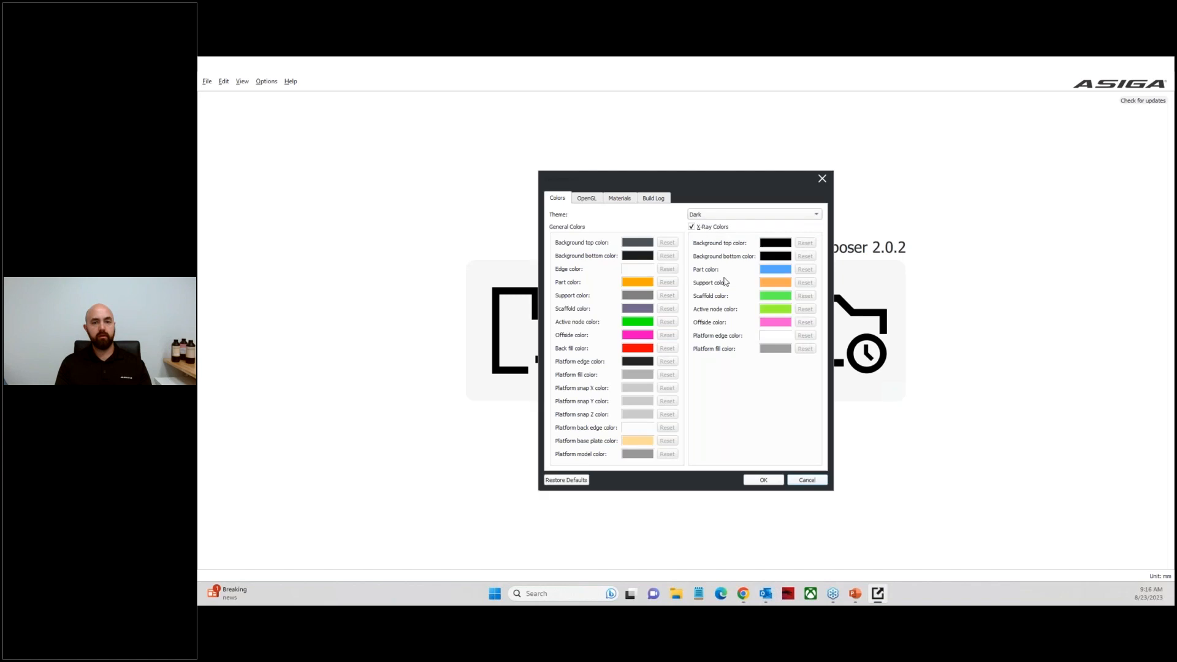
{"action": "left_click", "coordinate": [763, 480]}
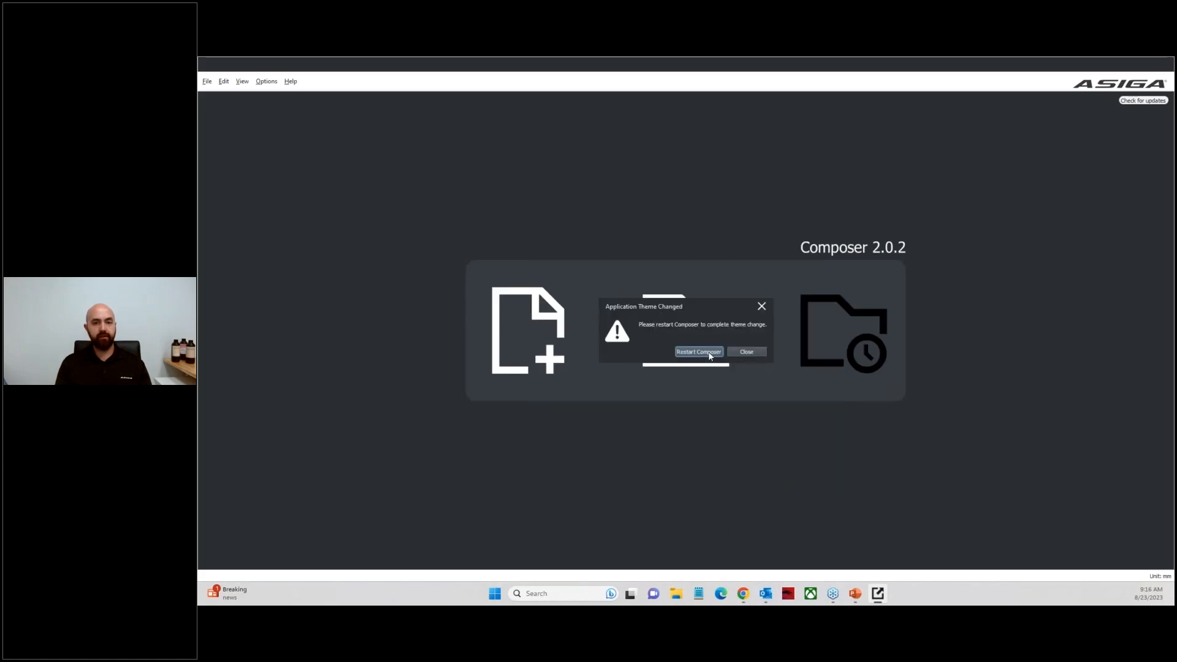
{"action": "left_click", "coordinate": [699, 352]}
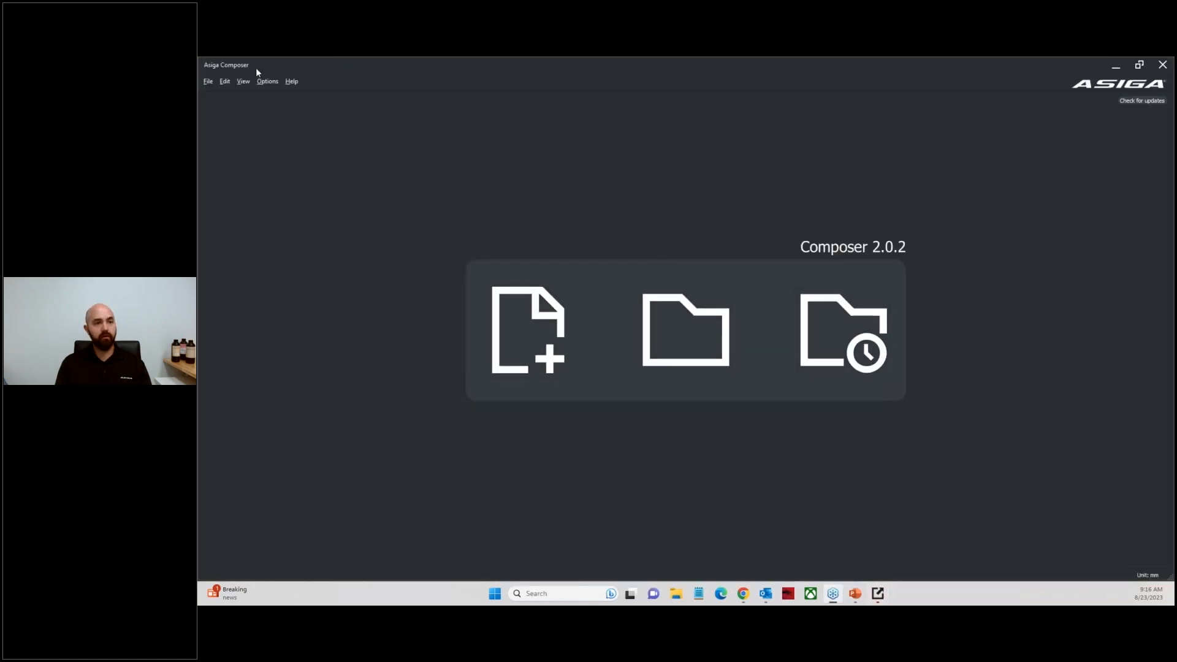
Set the Composer theme to Classic in the preferences and restart the program
{"action": "left_click", "coordinate": [264, 83]}
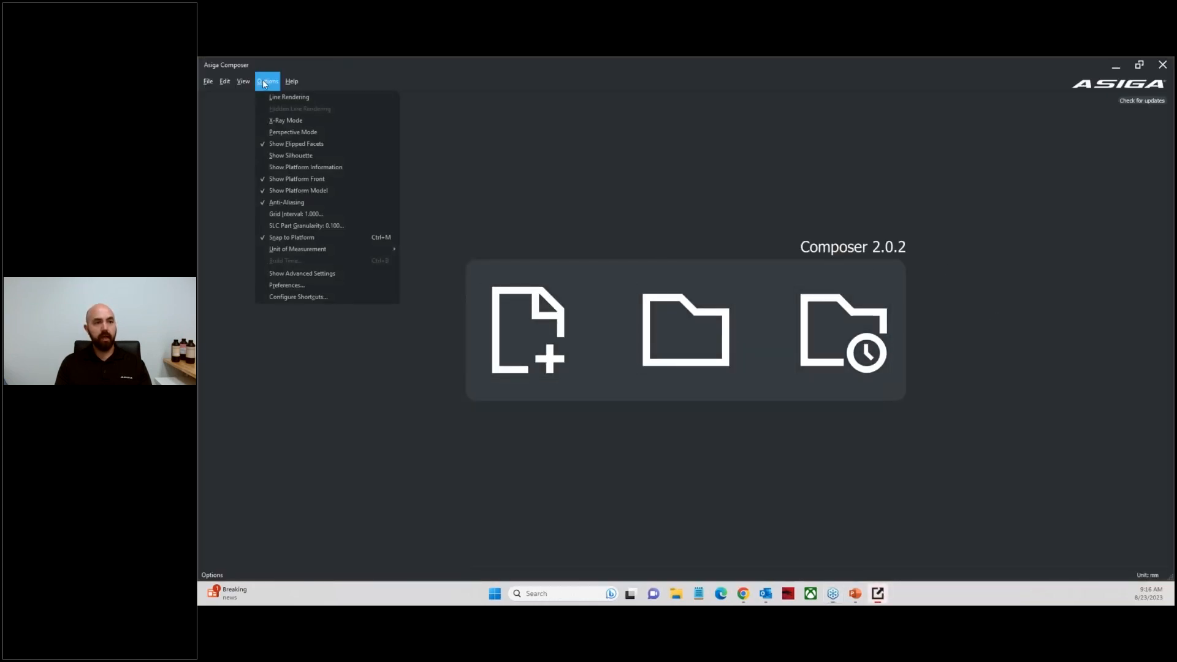
{"action": "left_click", "coordinate": [288, 286]}
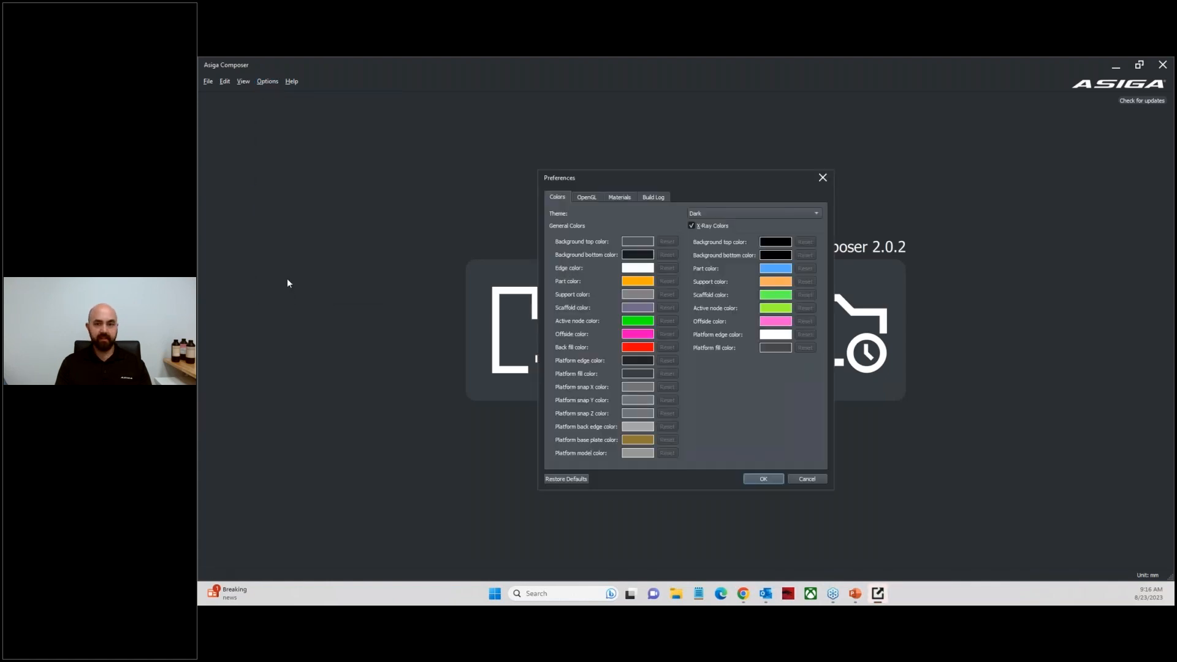
{"action": "left_click", "coordinate": [705, 212]}
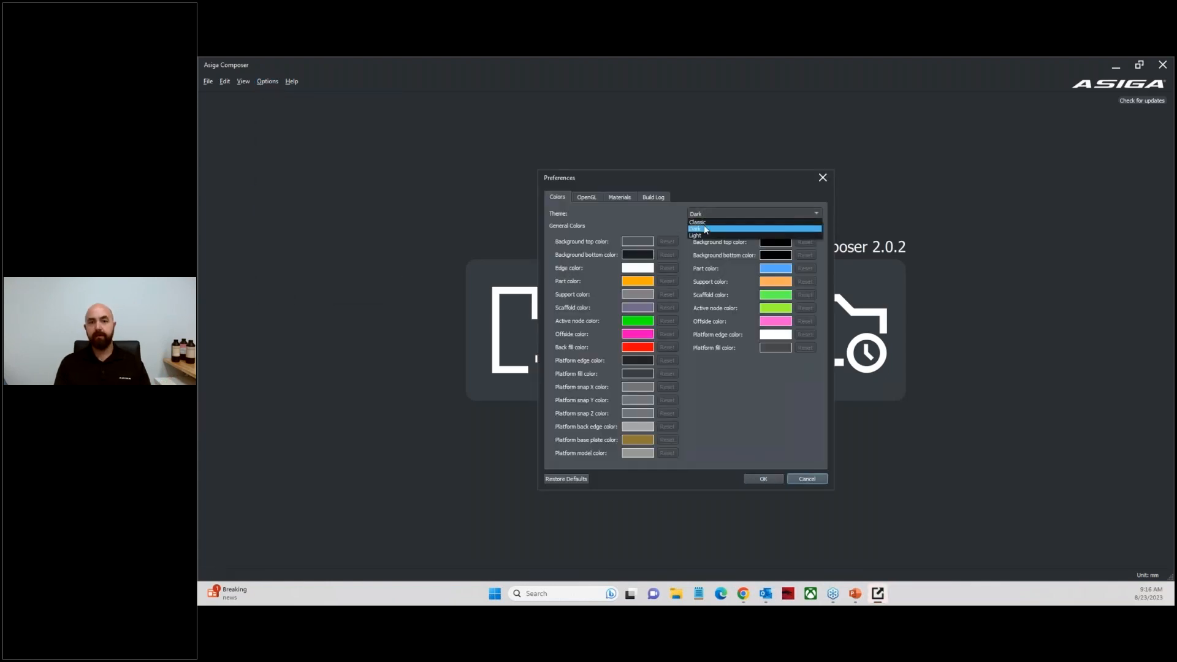
{"action": "left_click", "coordinate": [704, 224]}
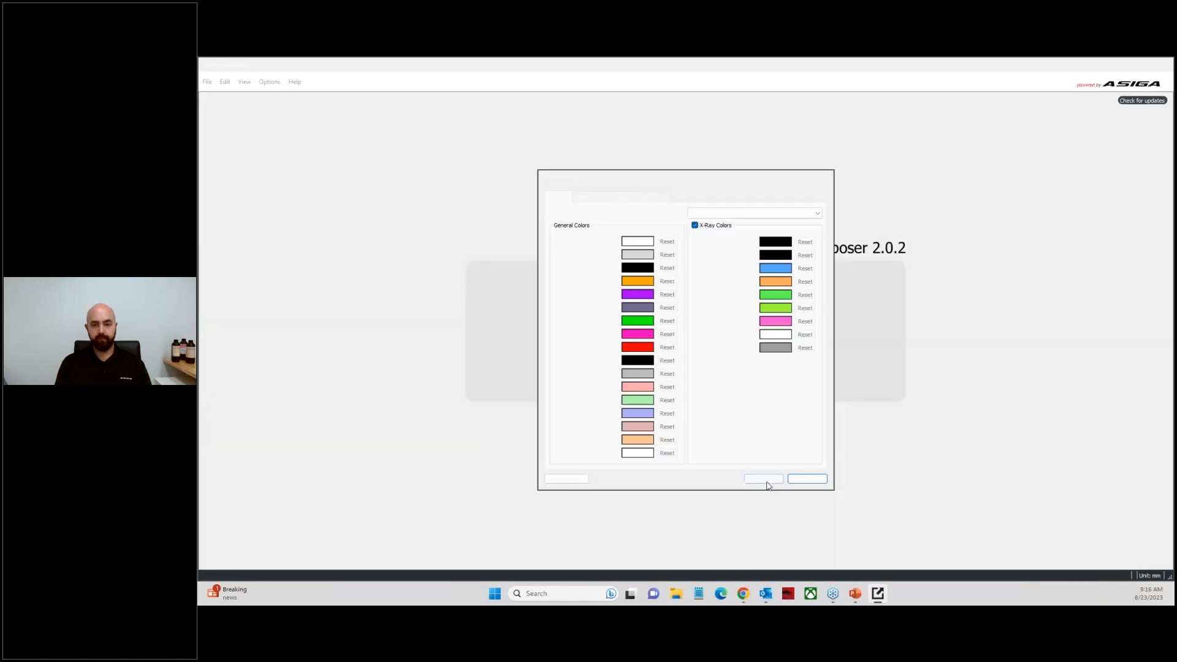
{"action": "left_click", "coordinate": [763, 480]}
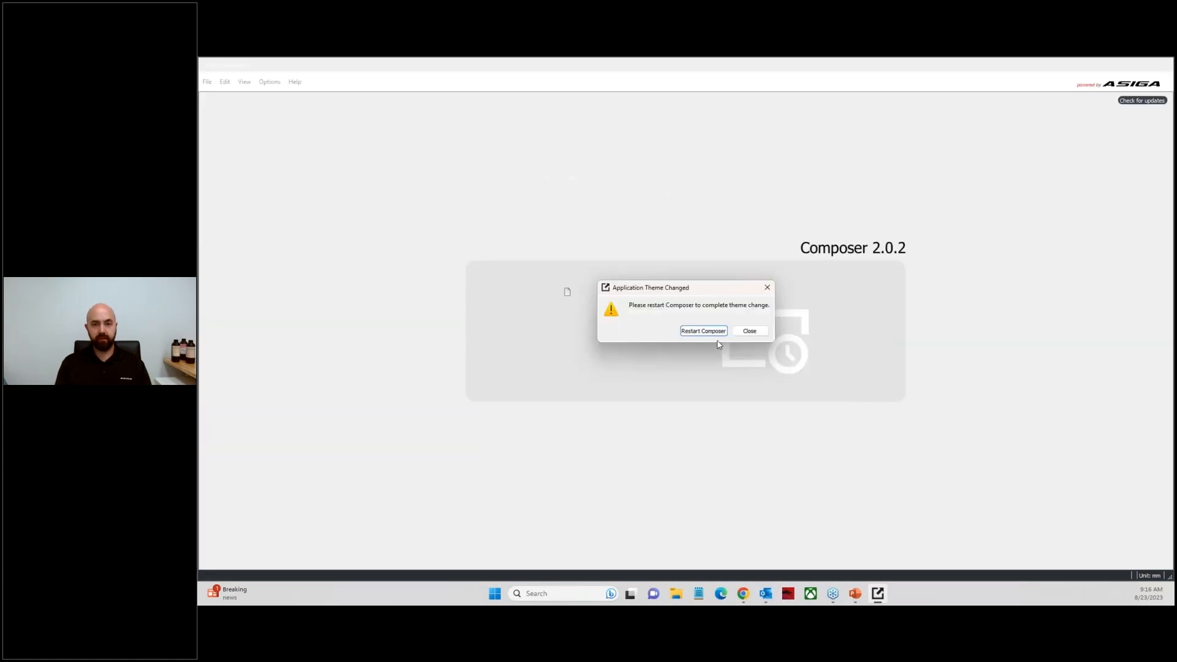
{"action": "left_click", "coordinate": [711, 331]}
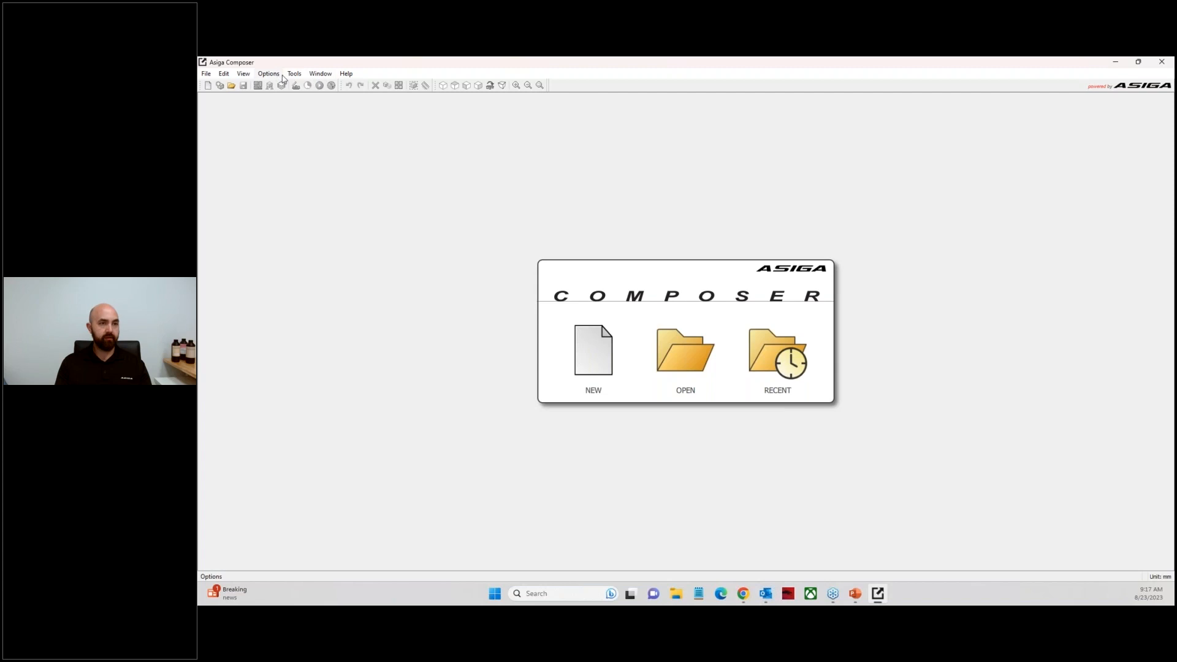
Change the Composer theme from Classic to Dark and restart the program
{"action": "left_click", "coordinate": [277, 78]}
{"action": "left_click", "coordinate": [292, 267]}
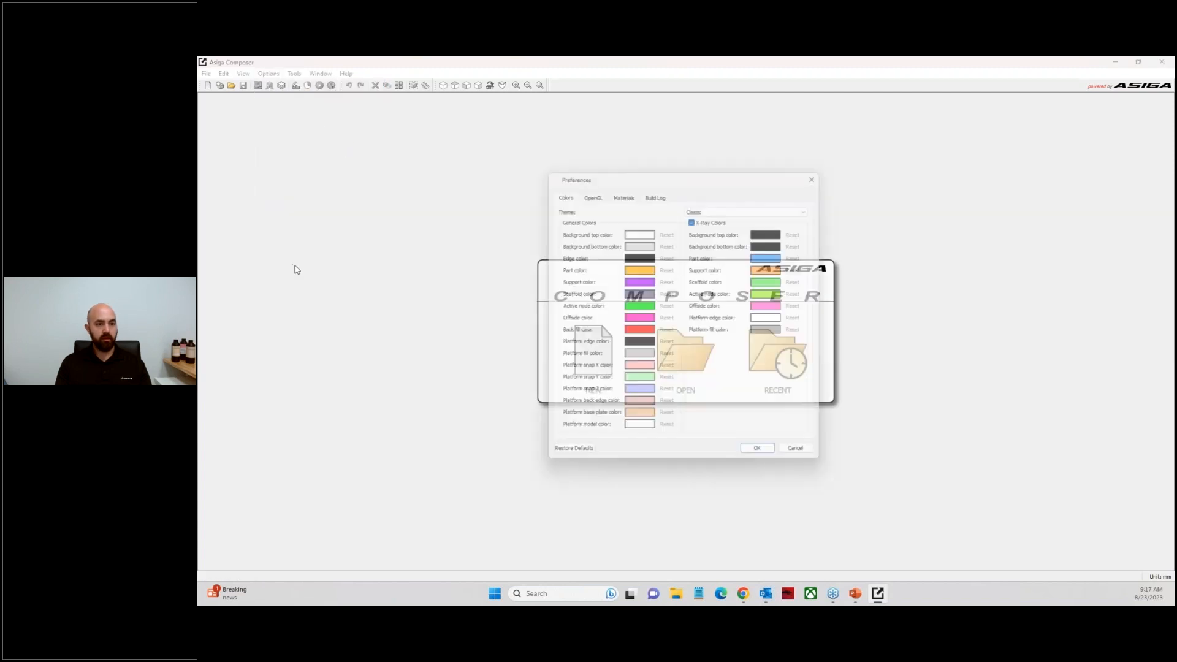
{"action": "left_click", "coordinate": [741, 204]}
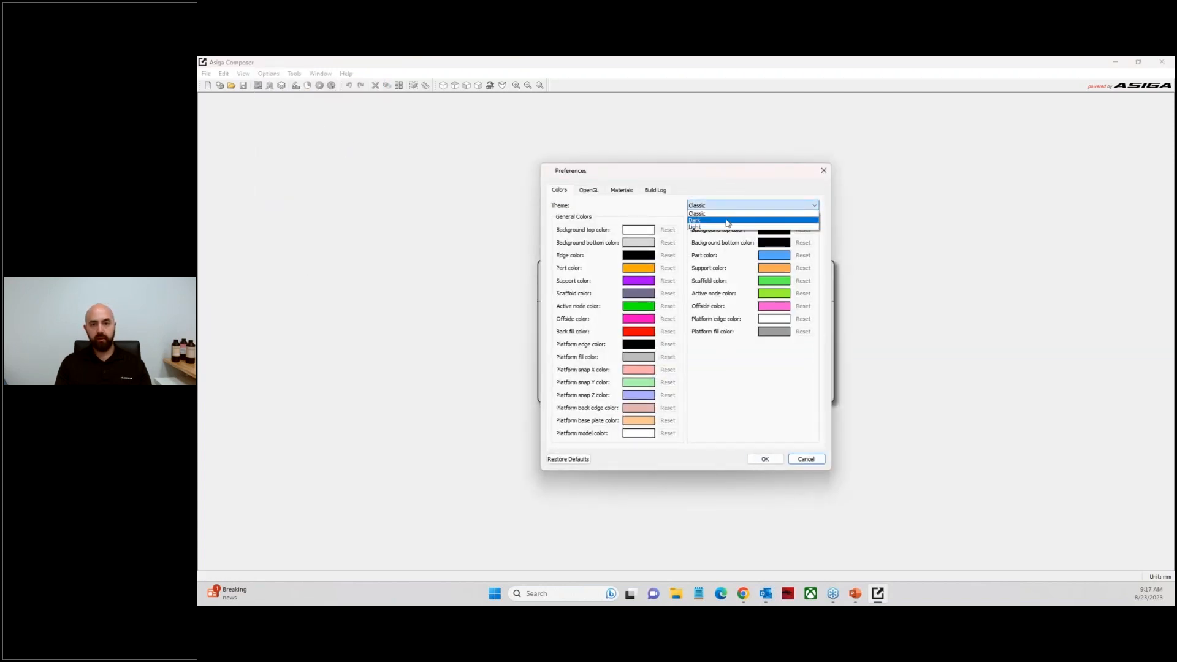
{"action": "left_click", "coordinate": [728, 220]}
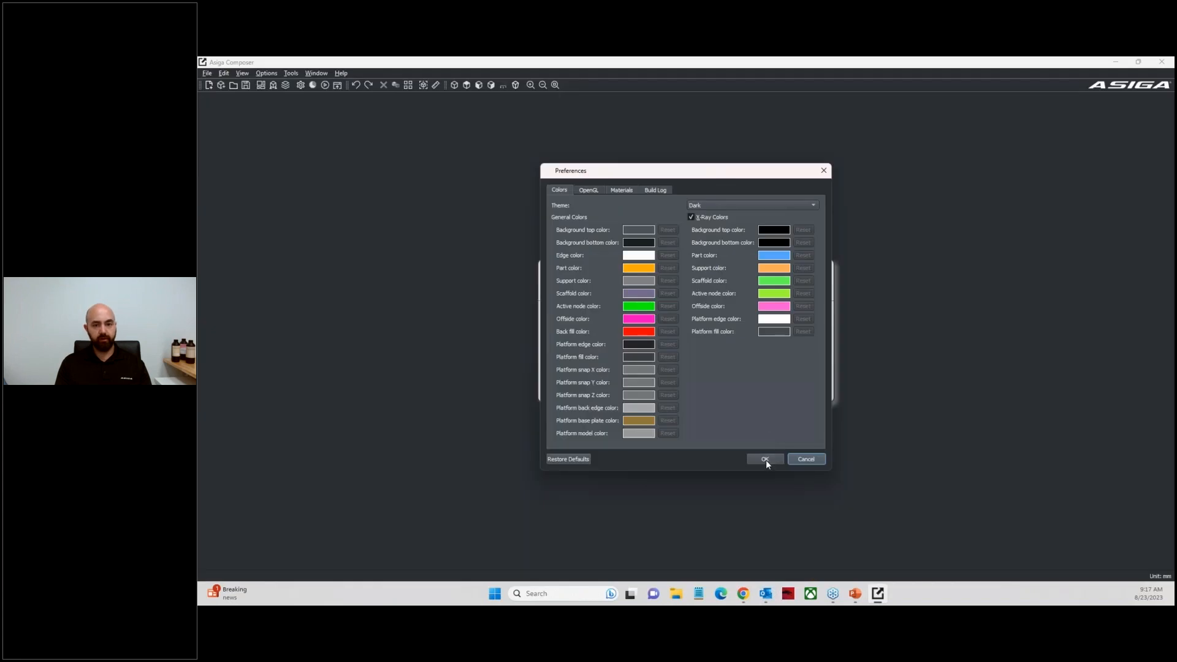
{"action": "left_click", "coordinate": [766, 460]}
{"action": "left_click", "coordinate": [697, 349]}
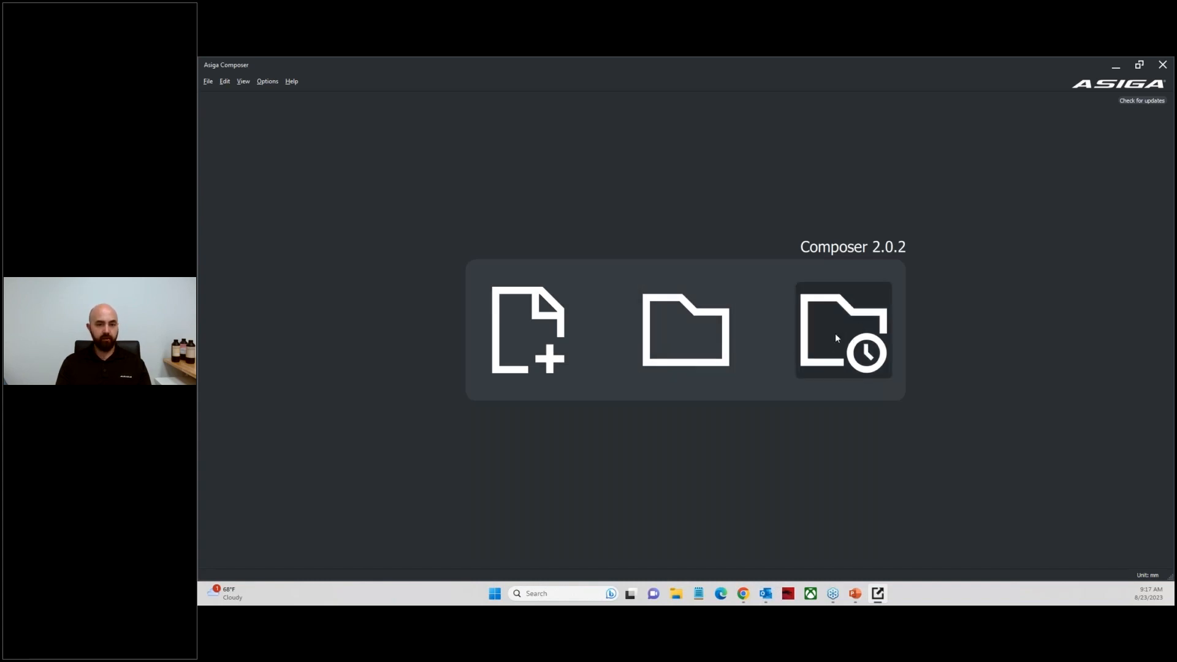
Start a new build and choose the Max UV385 printer showboat as the target
{"action": "left_click", "coordinate": [532, 344]}
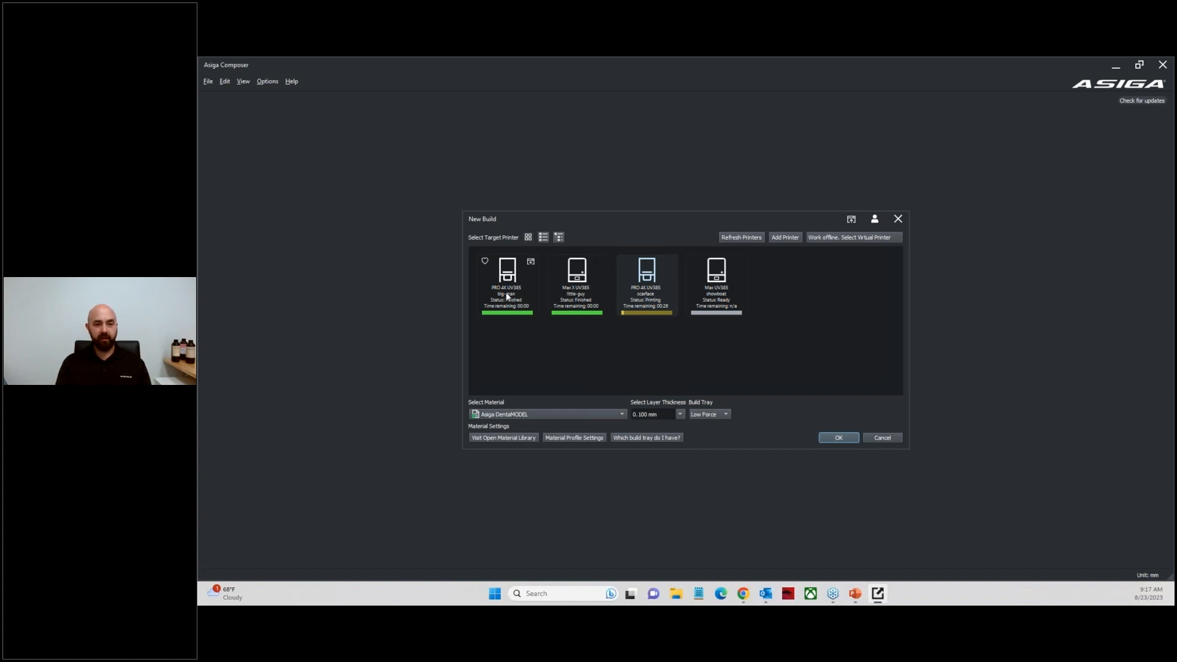
{"action": "left_click", "coordinate": [723, 295]}
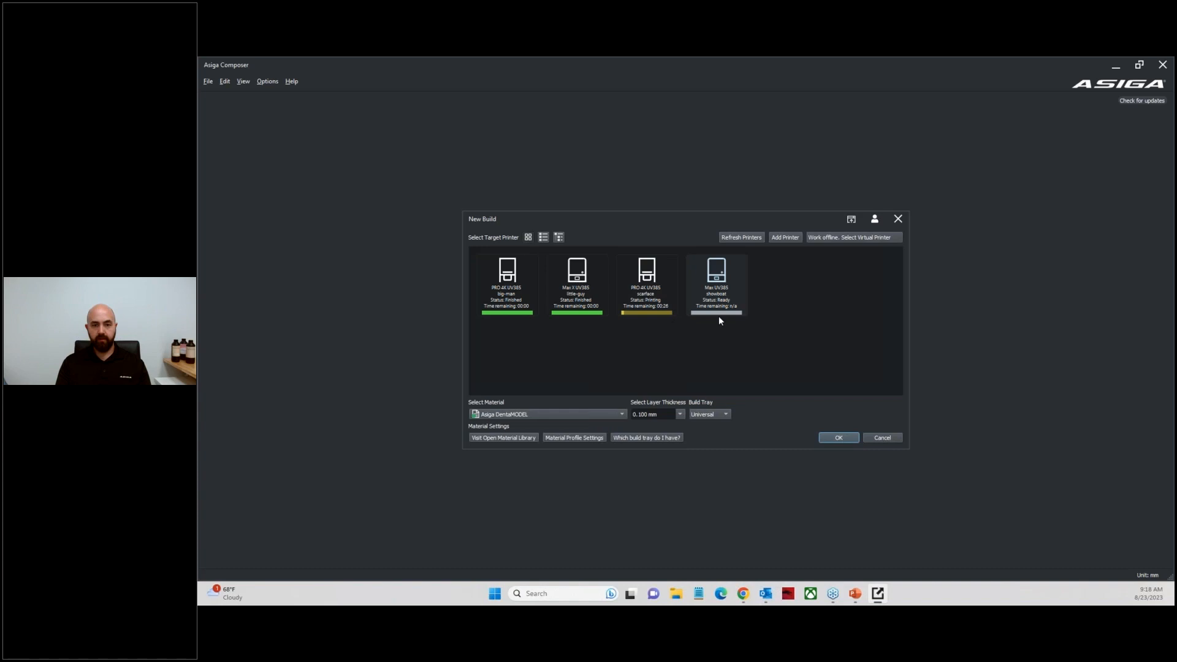
Look through the available materials for the showboat printer and the material profile settings options
{"action": "left_click", "coordinate": [608, 415]}
{"action": "scroll", "coordinate": [605, 454], "scroll_direction": "down", "scroll_amount": 5}
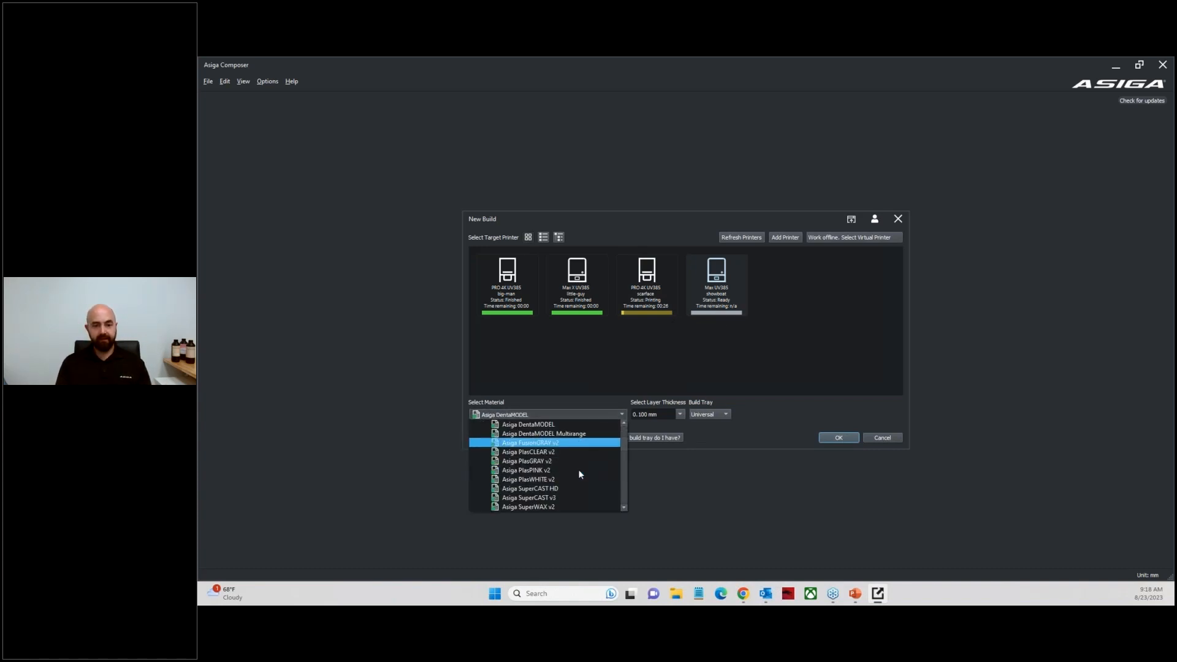
{"action": "scroll", "coordinate": [546, 469], "scroll_direction": "down", "scroll_amount": 5}
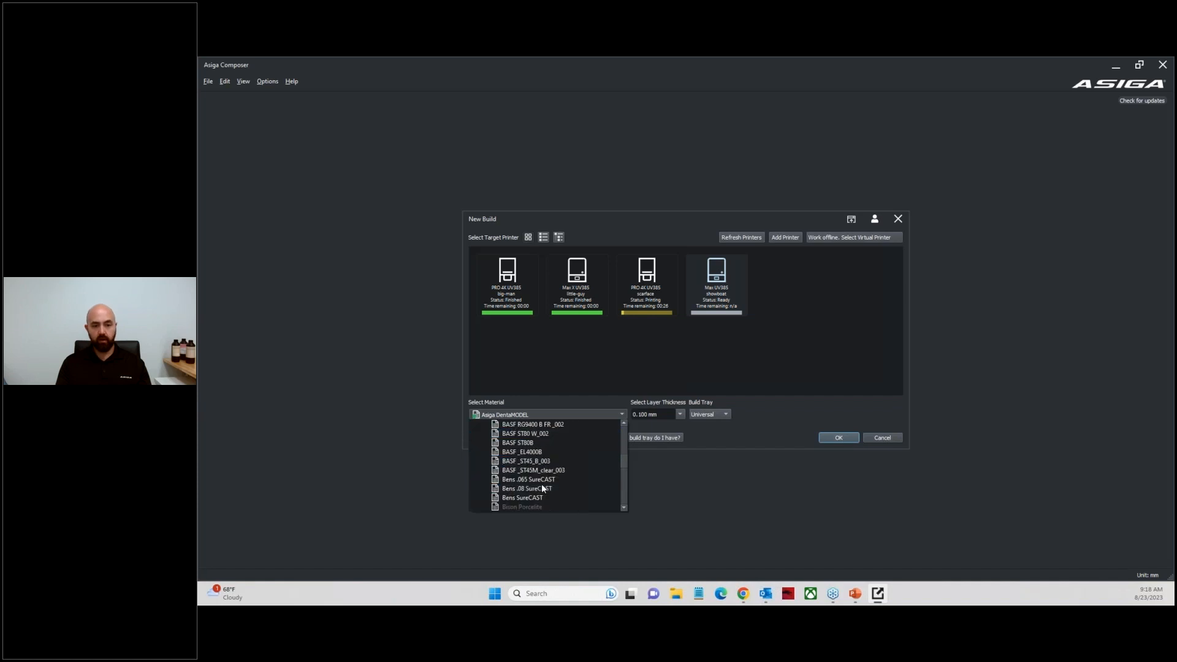
{"action": "scroll", "coordinate": [548, 479], "scroll_direction": "down", "scroll_amount": 15}
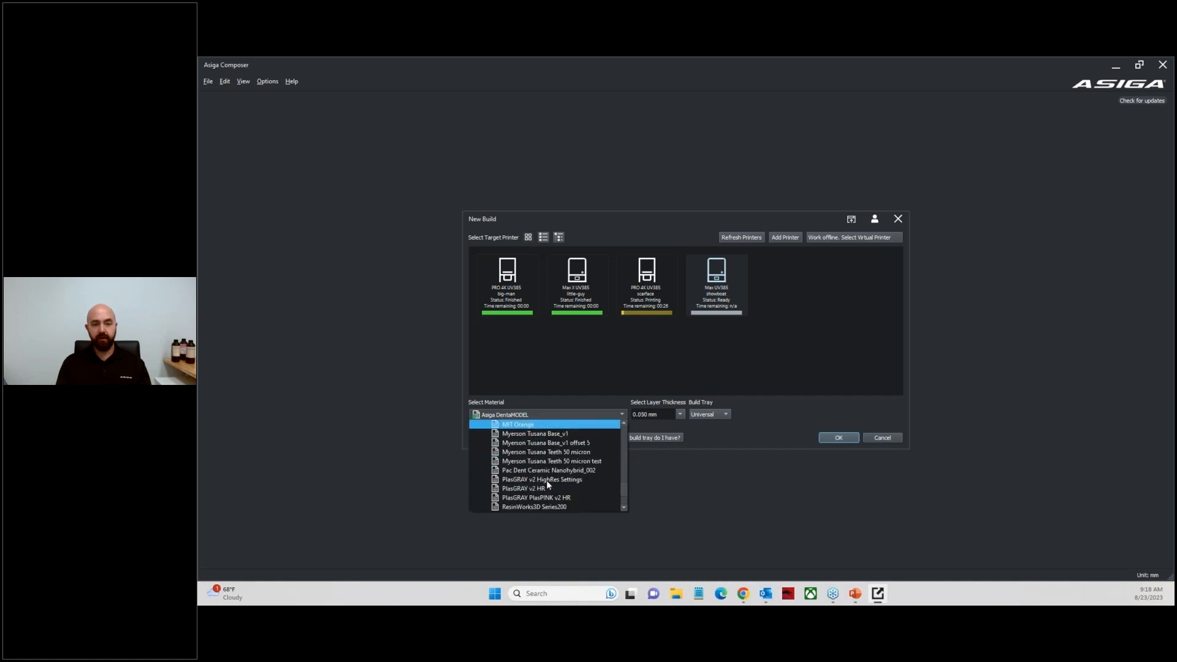
{"action": "scroll", "coordinate": [555, 484], "scroll_direction": "up", "scroll_amount": 15}
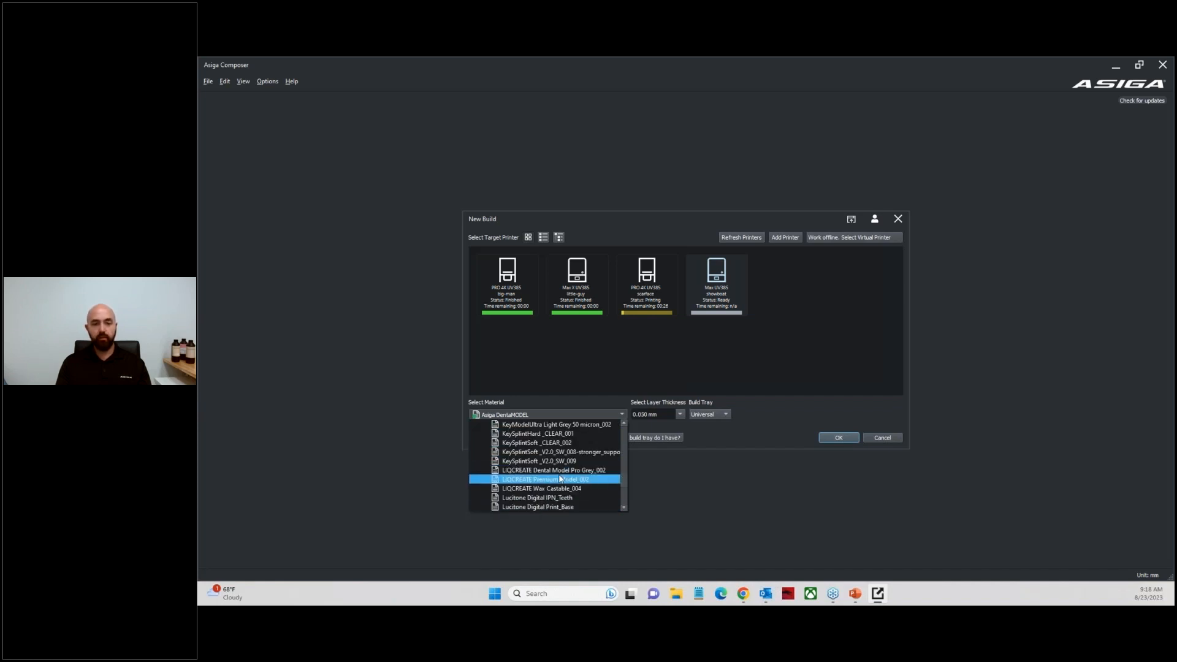
{"action": "scroll", "coordinate": [555, 467], "scroll_direction": "up", "scroll_amount": 5}
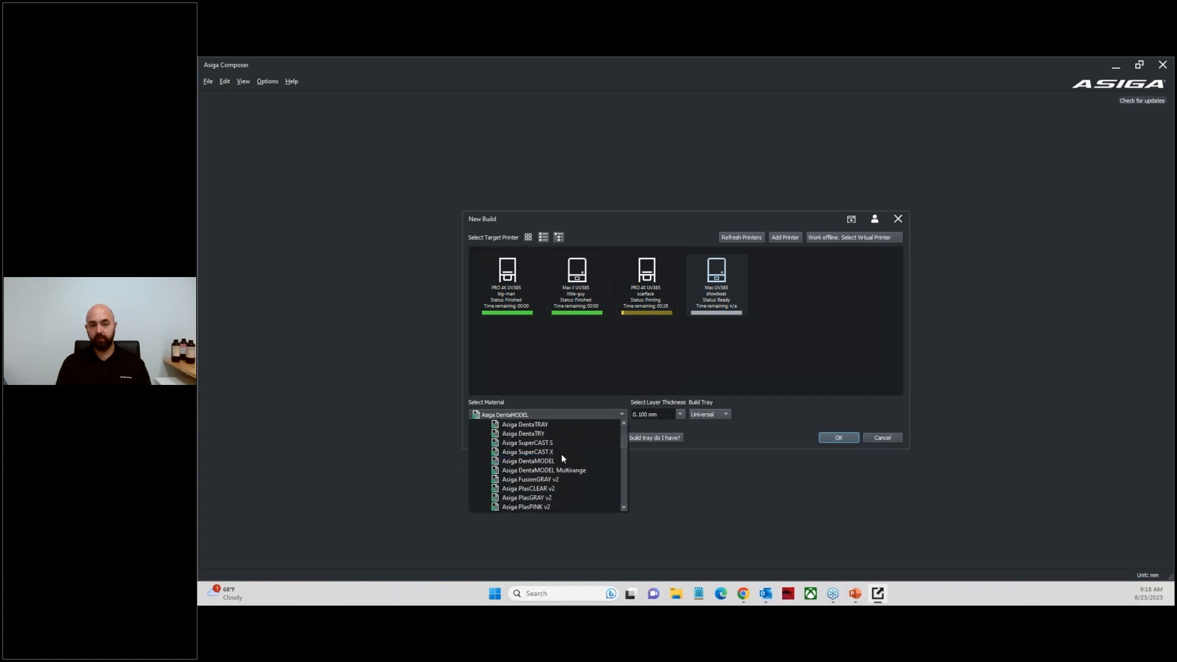
{"action": "left_click", "coordinate": [578, 403]}
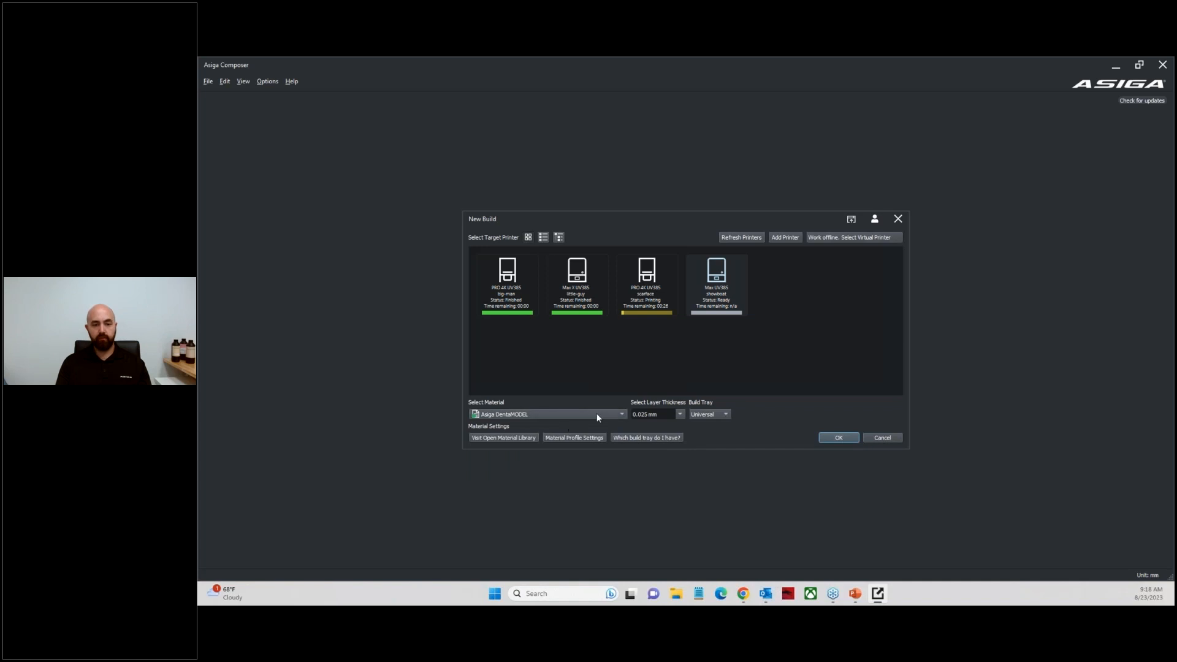
{"action": "left_click", "coordinate": [573, 437]}
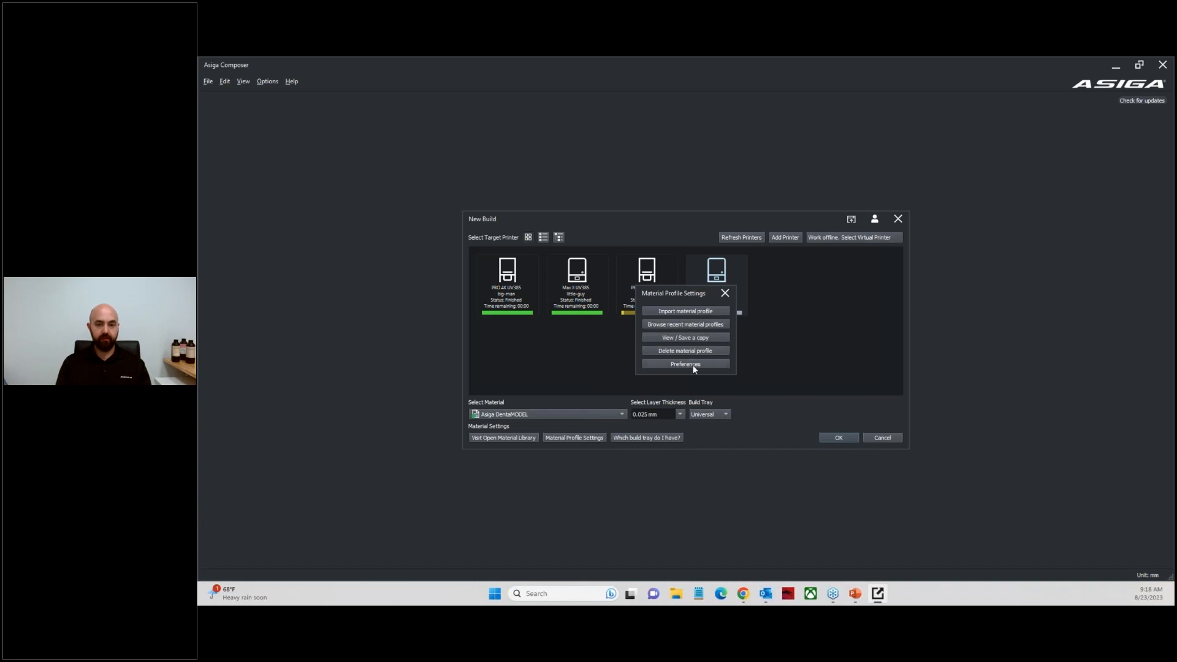
{"action": "left_click", "coordinate": [729, 294]}
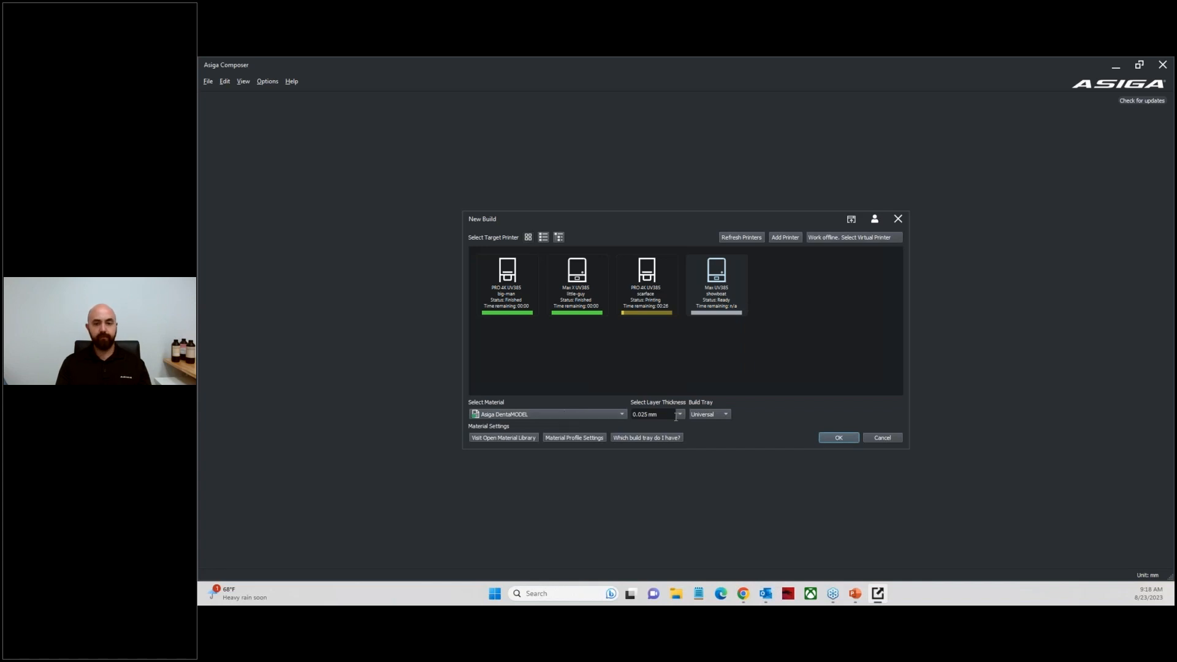
Check the build tray options for the showboat and scarface printers and view the Asiga build tray support page
{"action": "left_click", "coordinate": [714, 416]}
{"action": "left_click", "coordinate": [758, 425]}
{"action": "left_click", "coordinate": [653, 297]}
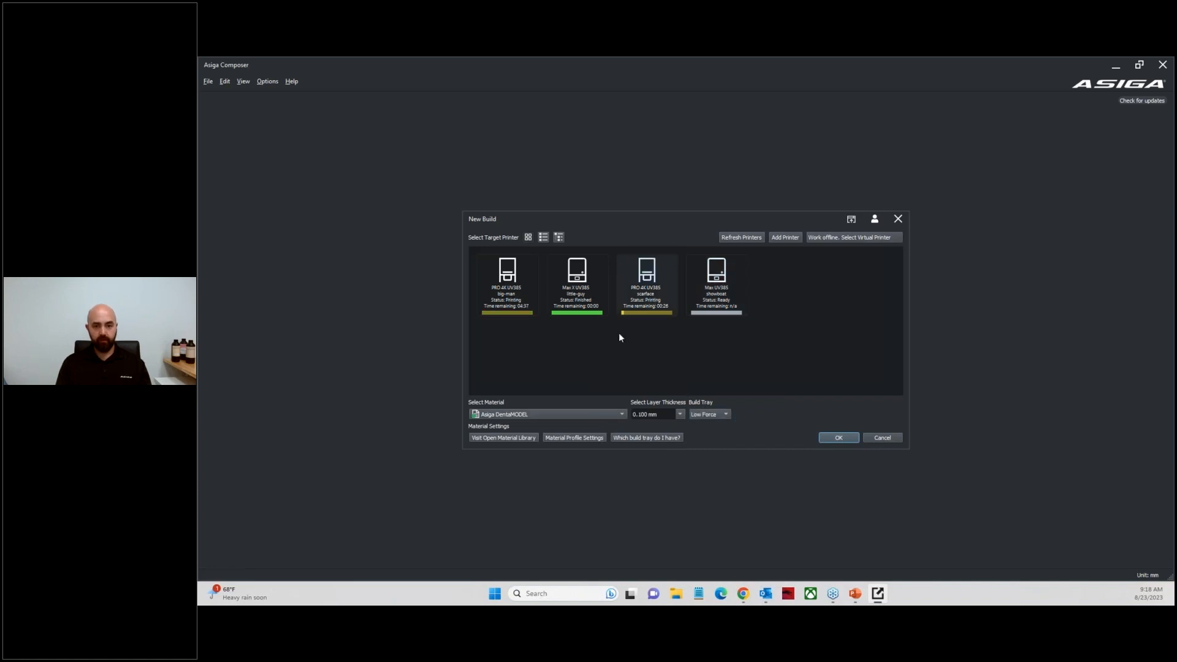
{"action": "left_click", "coordinate": [710, 416]}
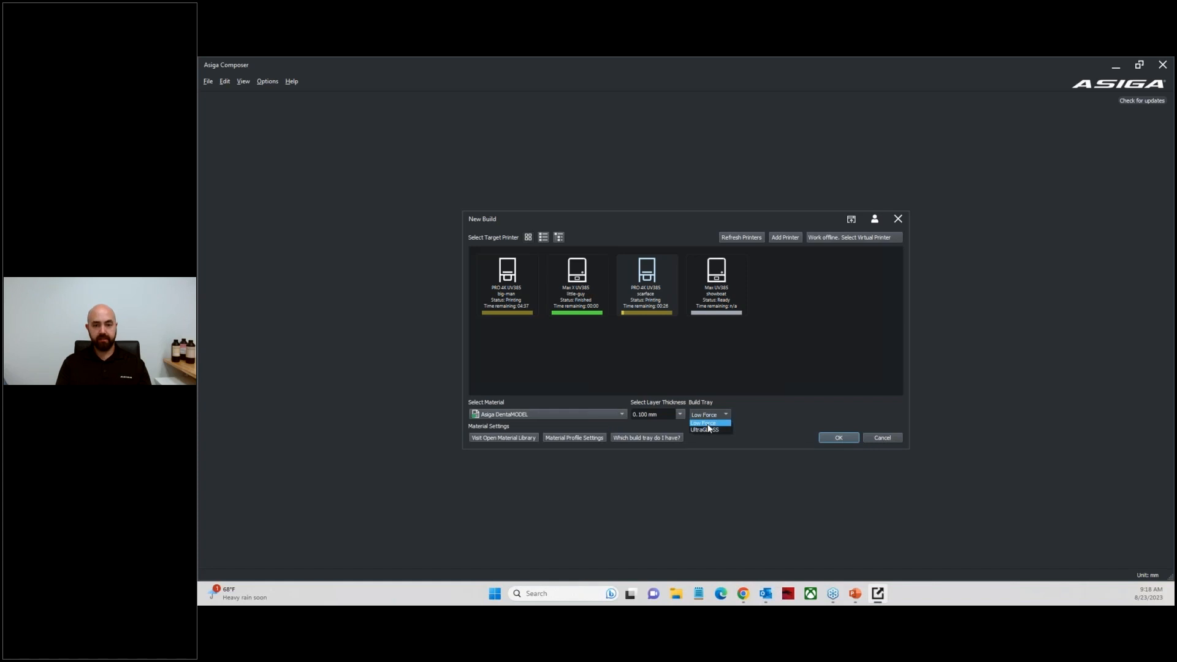
{"action": "left_click", "coordinate": [782, 404]}
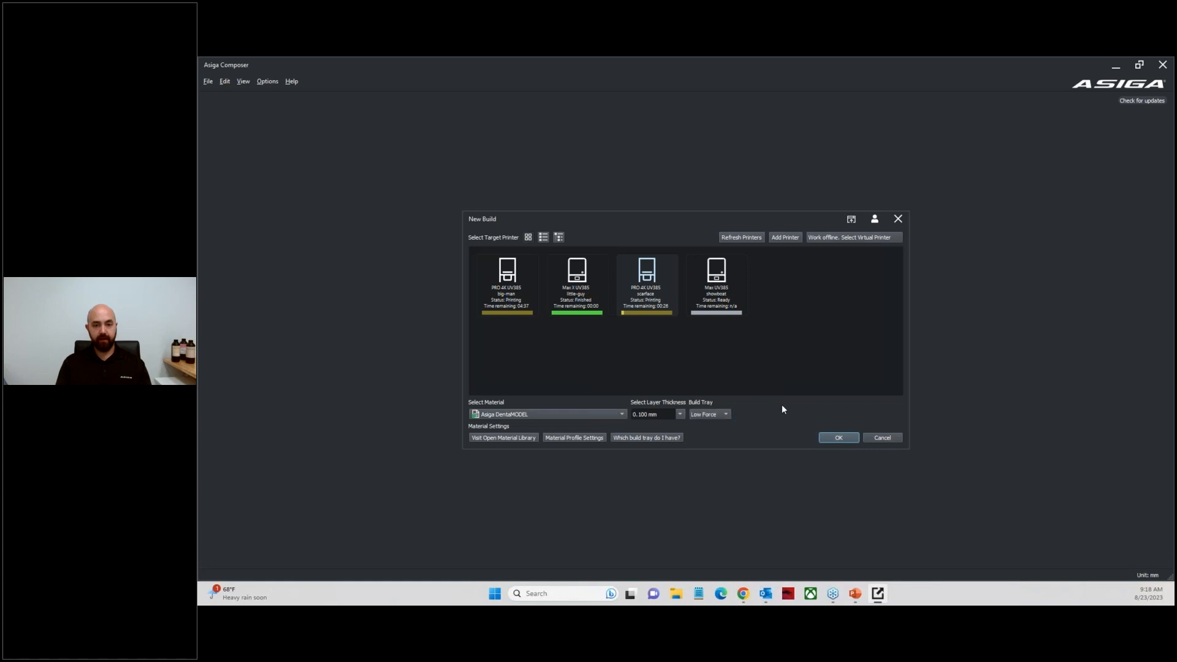
{"action": "left_click", "coordinate": [641, 436]}
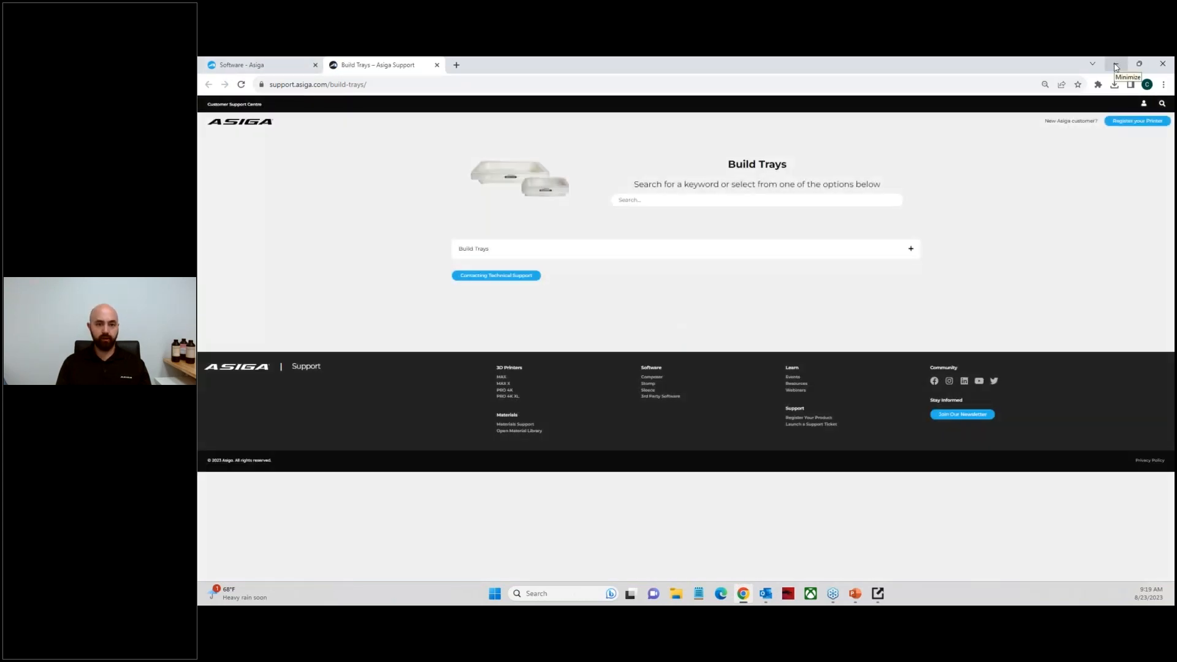
{"action": "left_click", "coordinate": [1116, 67]}
Create the new build on the showboat printer with Asiga DentaGUIDE as the material
{"action": "left_click", "coordinate": [724, 290]}
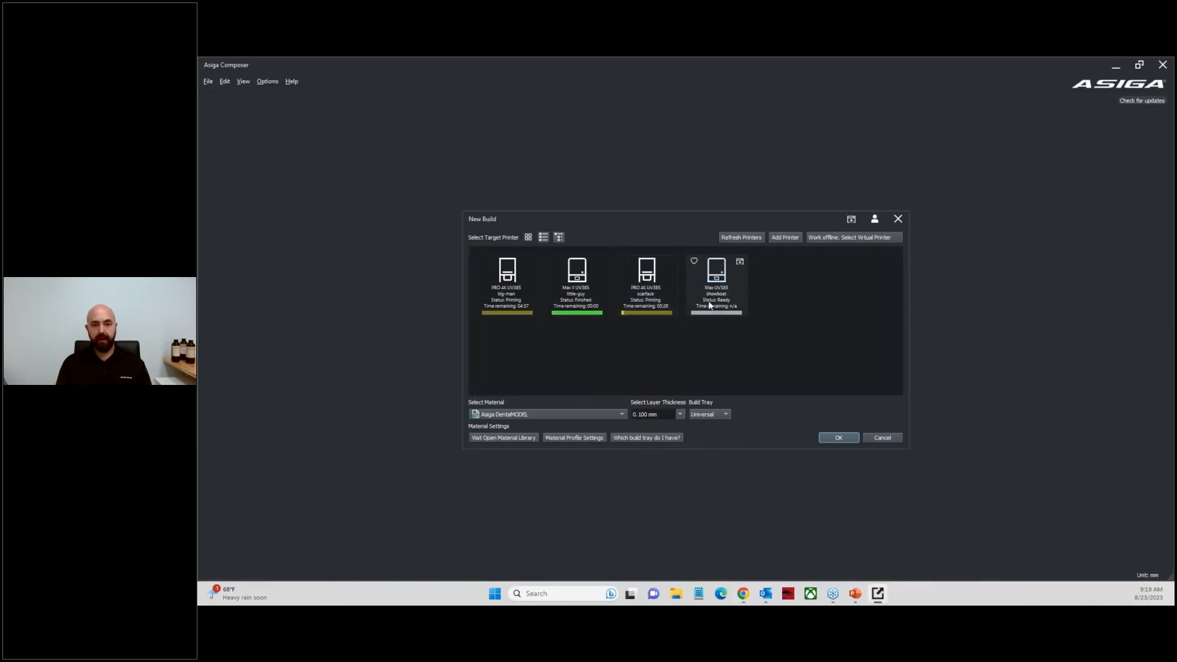
{"action": "left_click", "coordinate": [576, 414]}
{"action": "scroll", "coordinate": [541, 478], "scroll_direction": "down", "scroll_amount": 5}
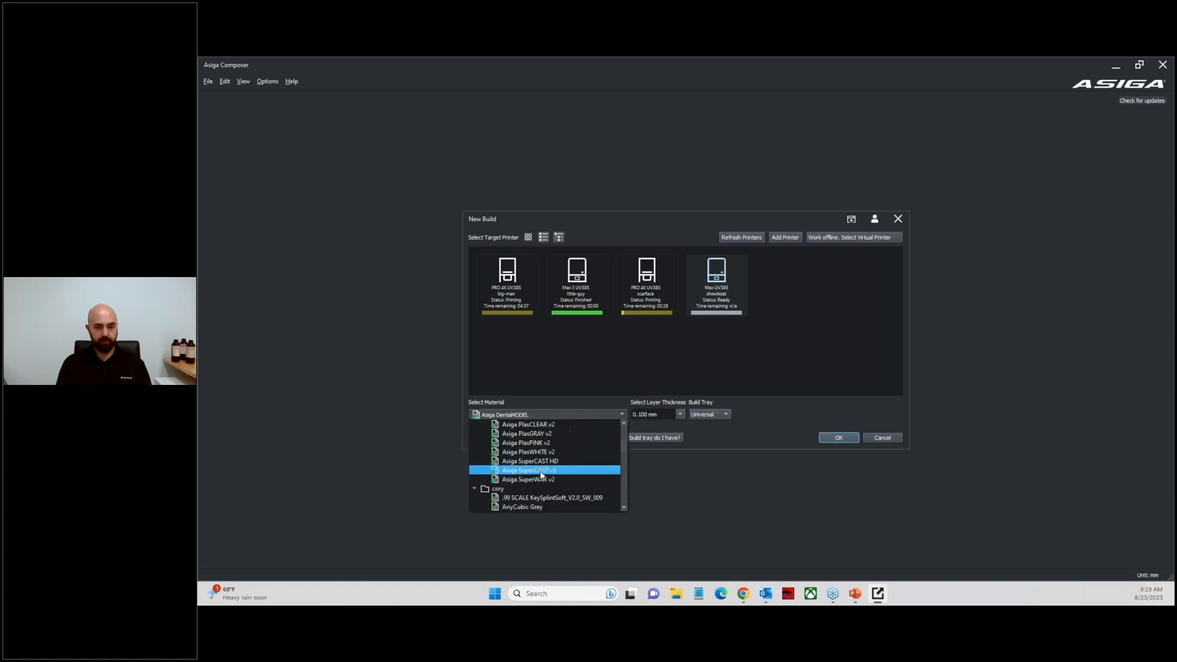
{"action": "scroll", "coordinate": [540, 474], "scroll_direction": "up", "scroll_amount": 5}
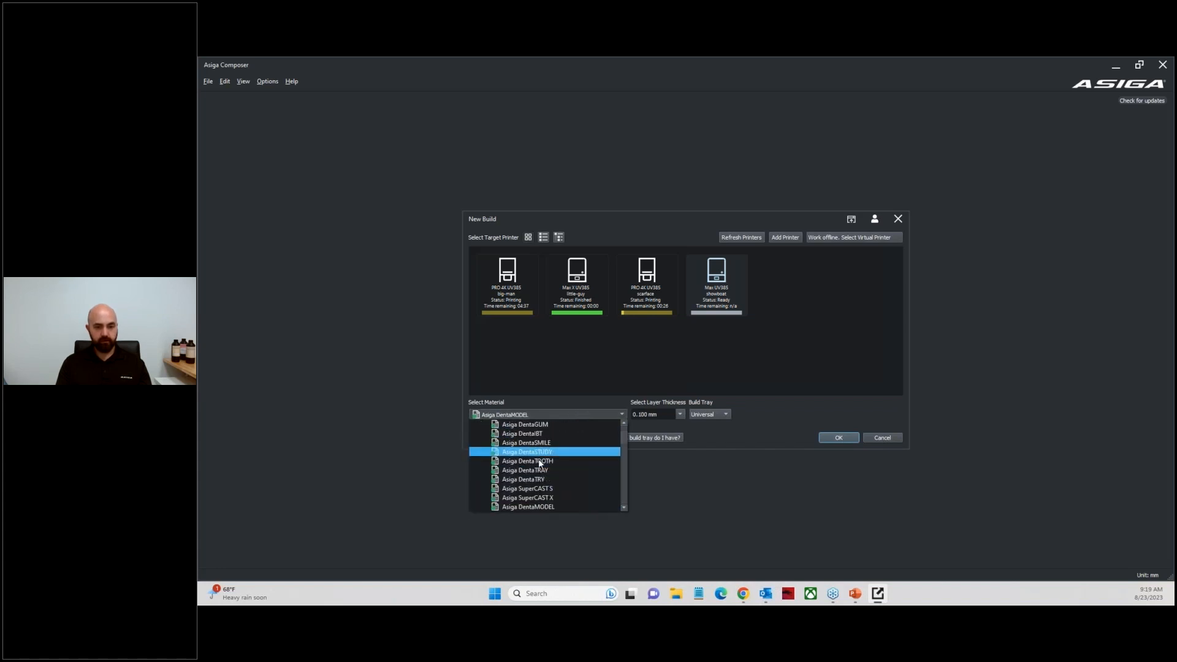
{"action": "scroll", "coordinate": [542, 455], "scroll_direction": "down", "scroll_amount": 1}
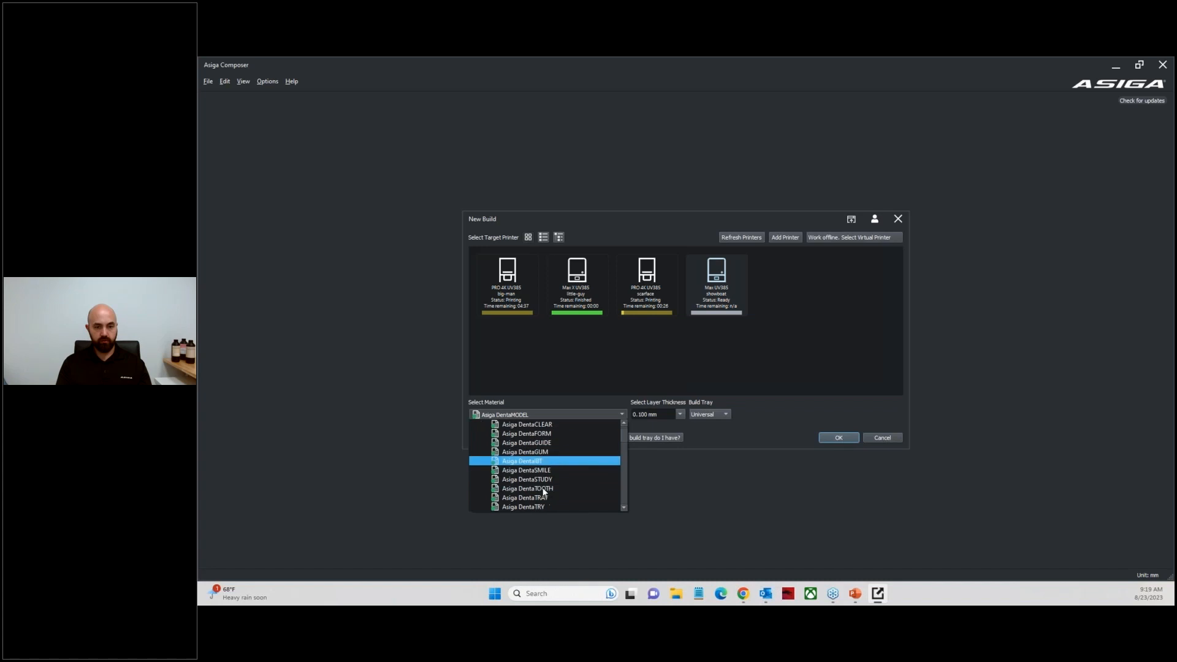
{"action": "left_click", "coordinate": [542, 443]}
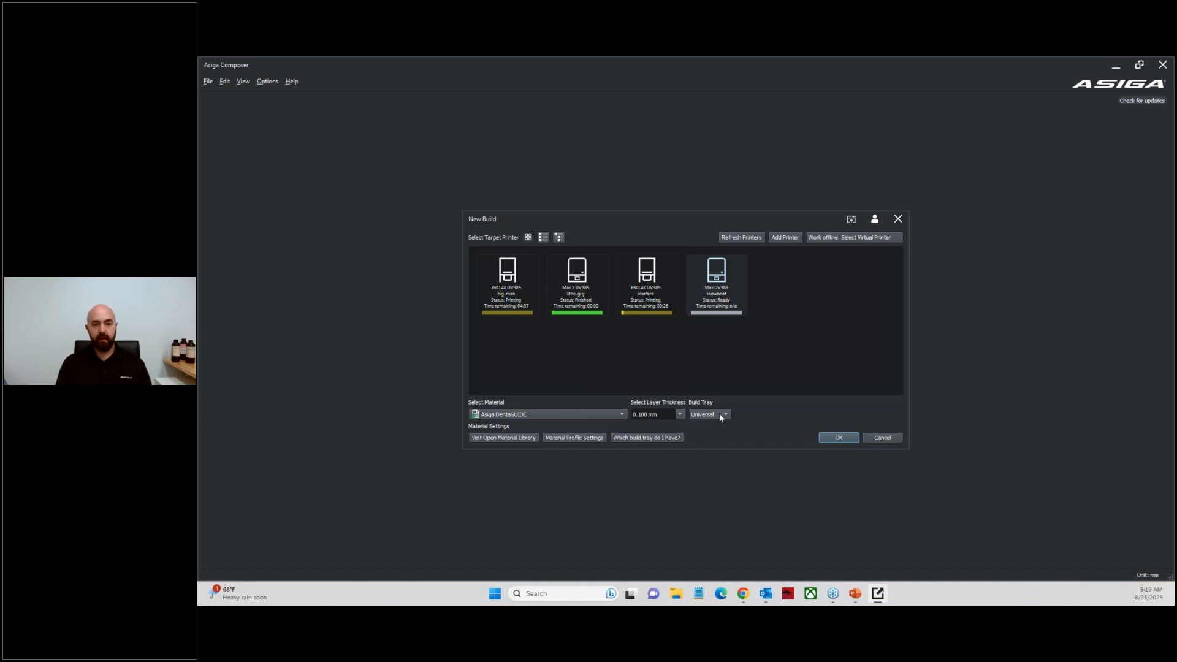
{"action": "left_click", "coordinate": [835, 438]}
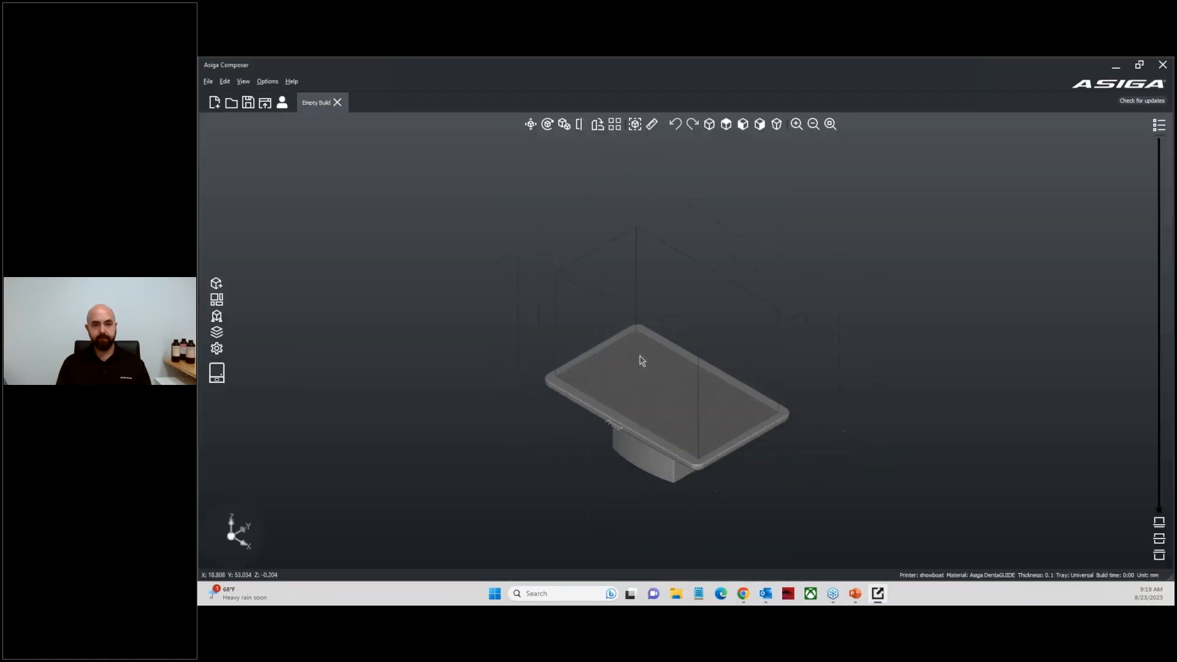
Examine the empty build platform and the options of the Move Parts, Rotate Parts and Scale Parts tools
{"action": "scroll", "coordinate": [630, 418], "scroll_direction": "up", "scroll_amount": 2}
{"action": "right_click_drag", "start_coordinate": [608, 404], "coordinate": [669, 453]}
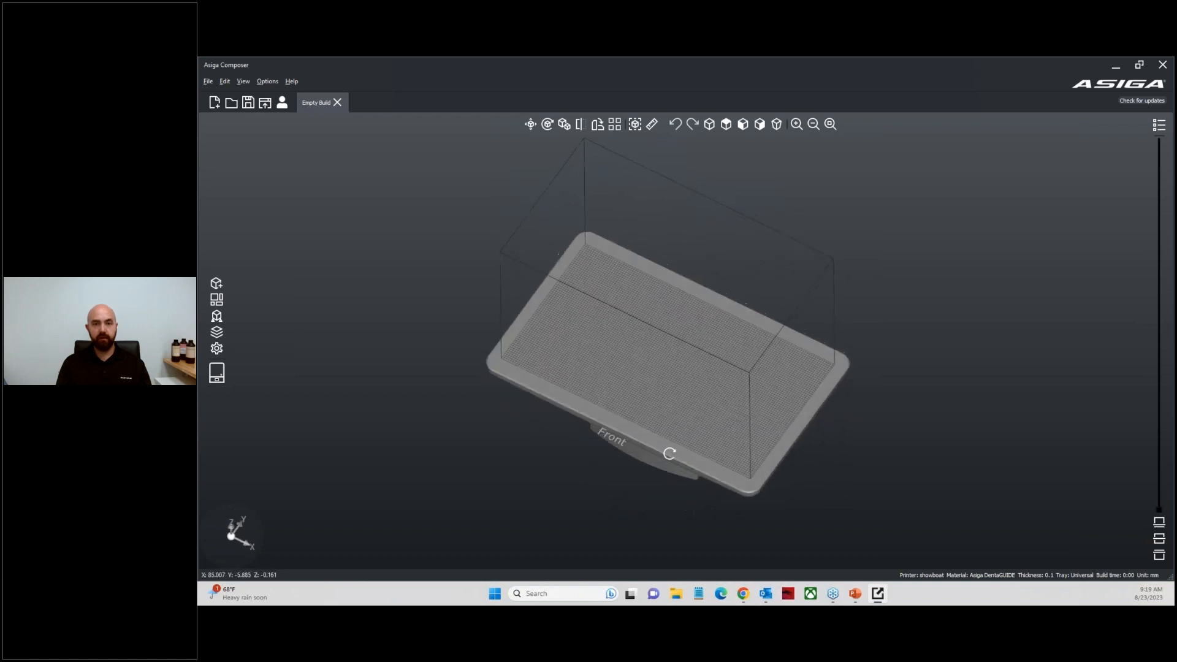
{"action": "middle_click_drag", "start_coordinate": [652, 412], "coordinate": [650, 434]}
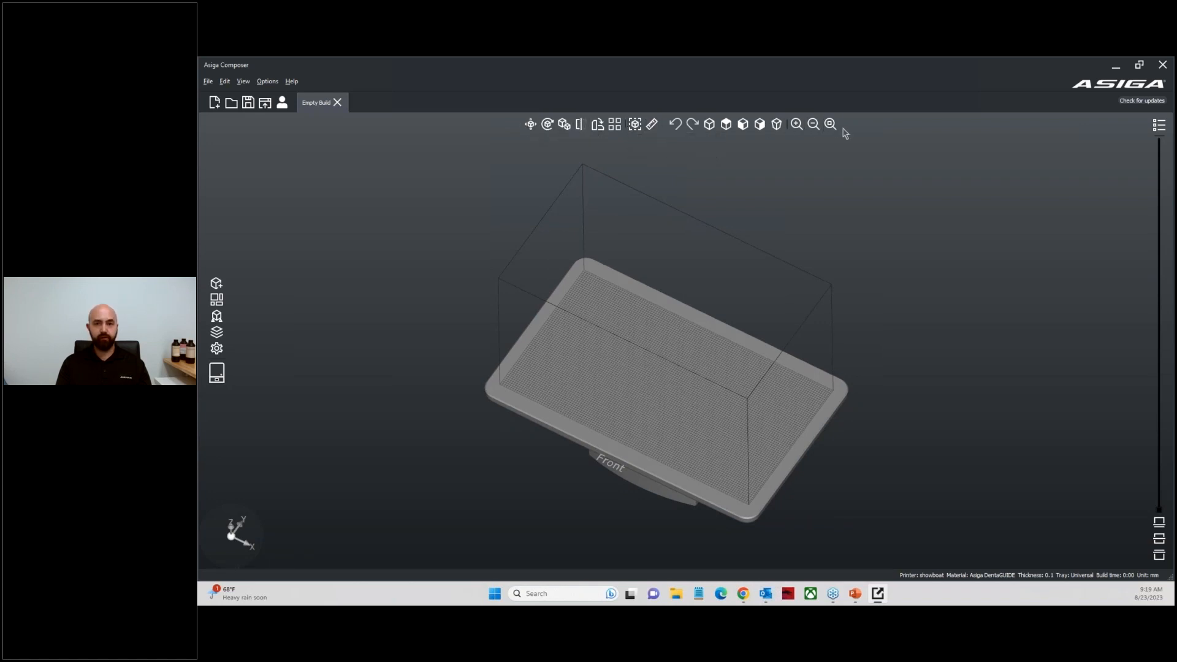
{"action": "left_click", "coordinate": [531, 126]}
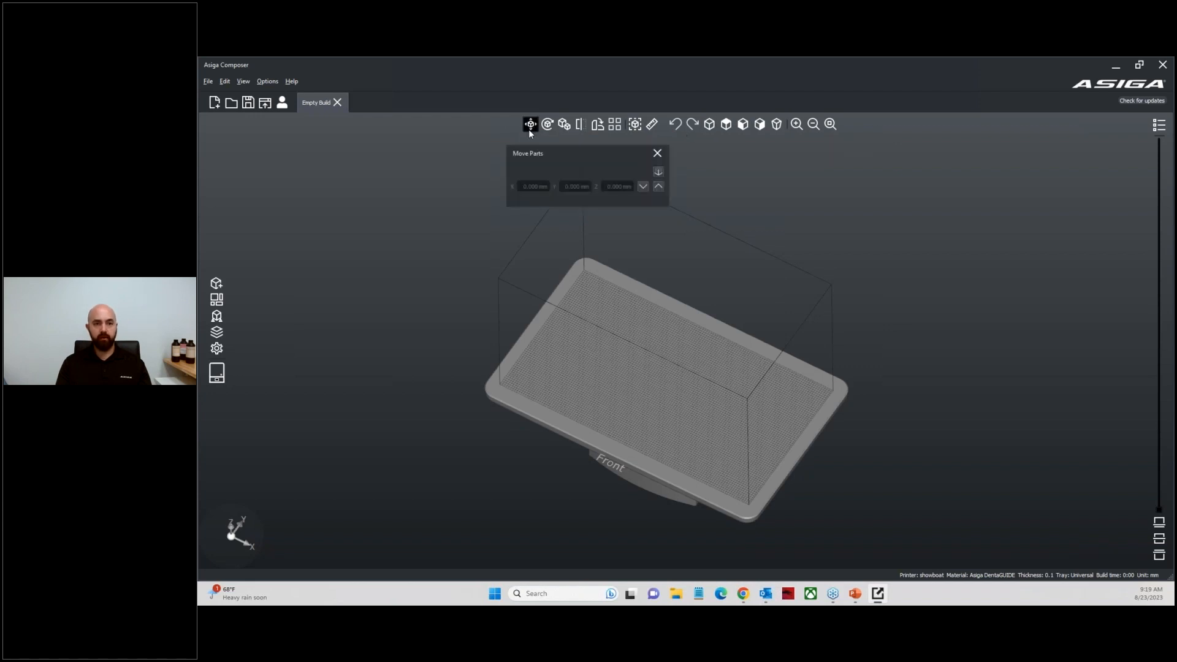
{"action": "left_click", "coordinate": [658, 153]}
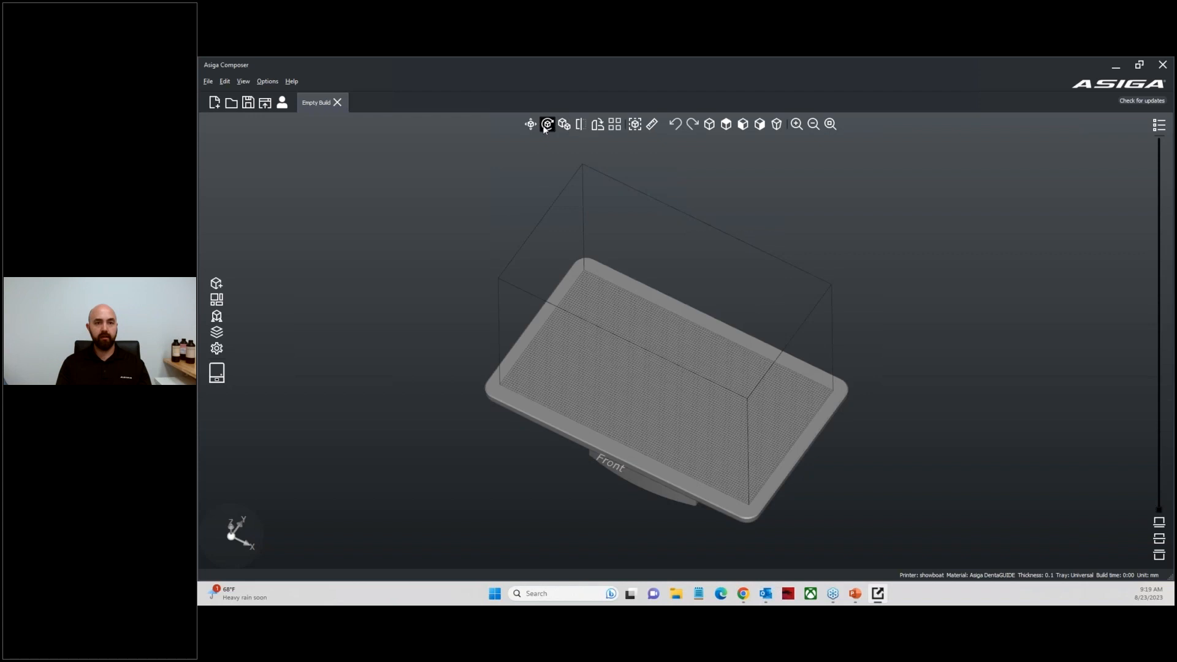
{"action": "left_click", "coordinate": [546, 128]}
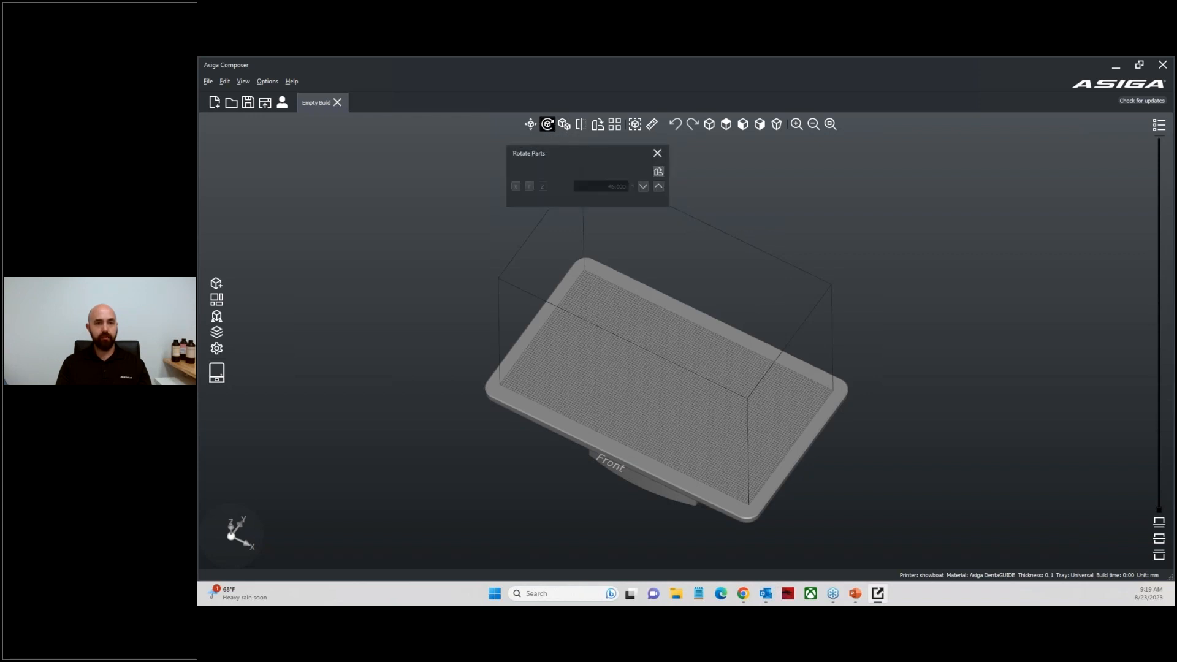
{"action": "left_click", "coordinate": [658, 153]}
{"action": "left_click", "coordinate": [564, 125]}
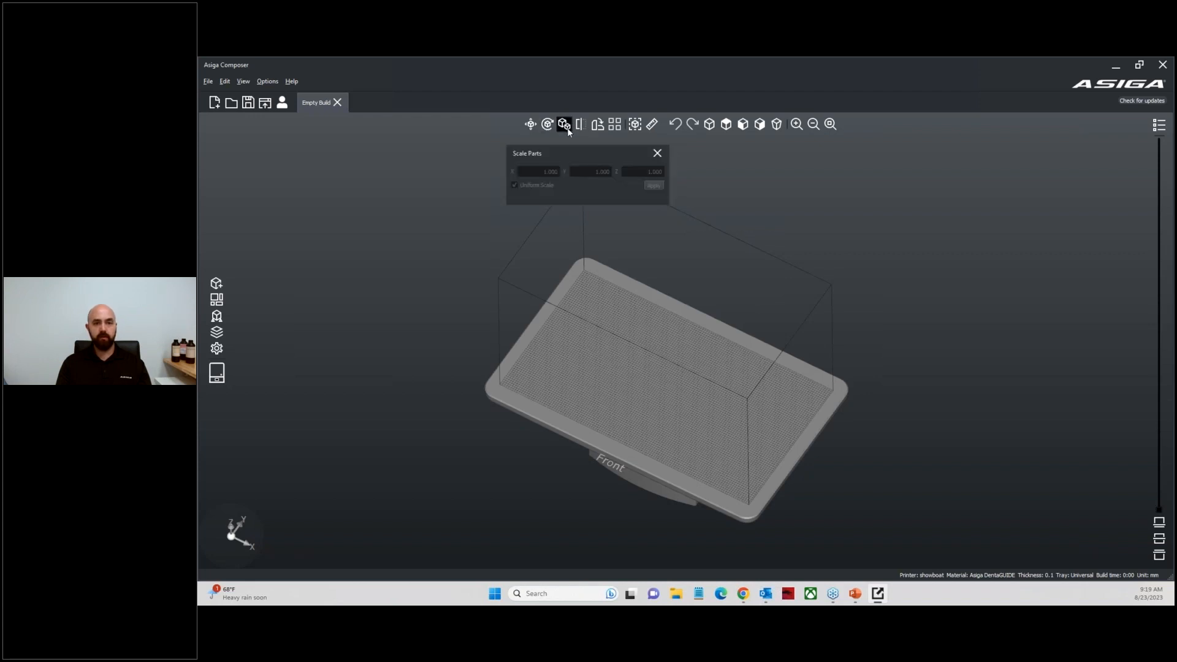
{"action": "left_click", "coordinate": [658, 154]}
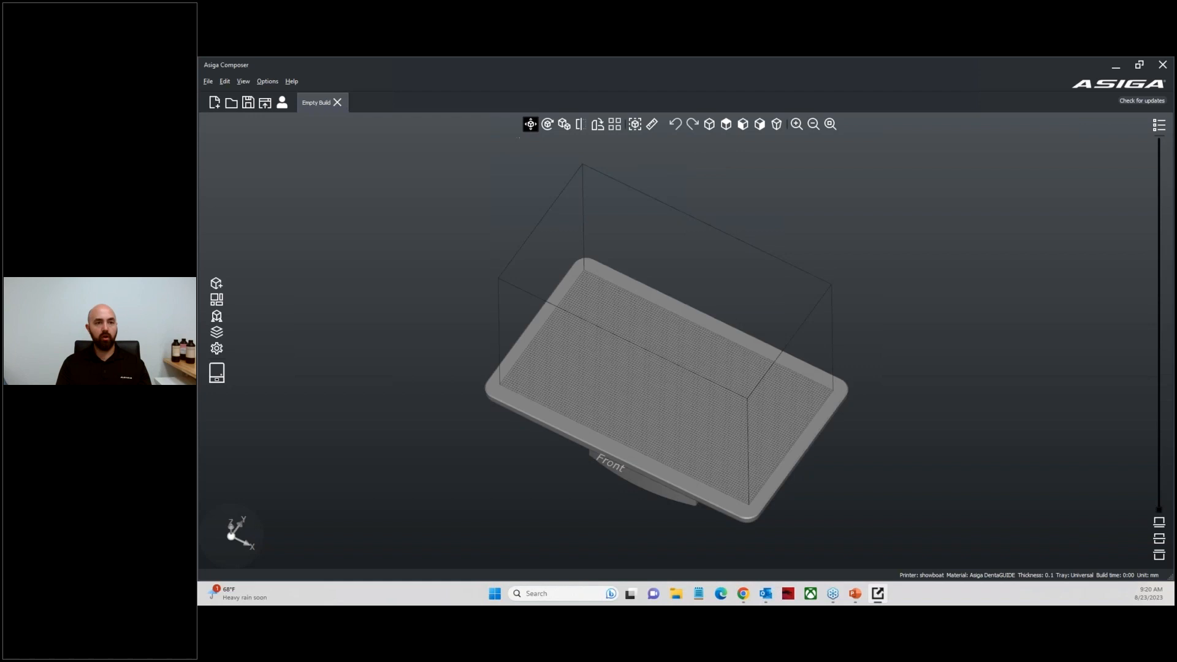
View the build platform from the preset top, front and side views, and return to the isometric view
{"action": "left_click", "coordinate": [709, 124]}
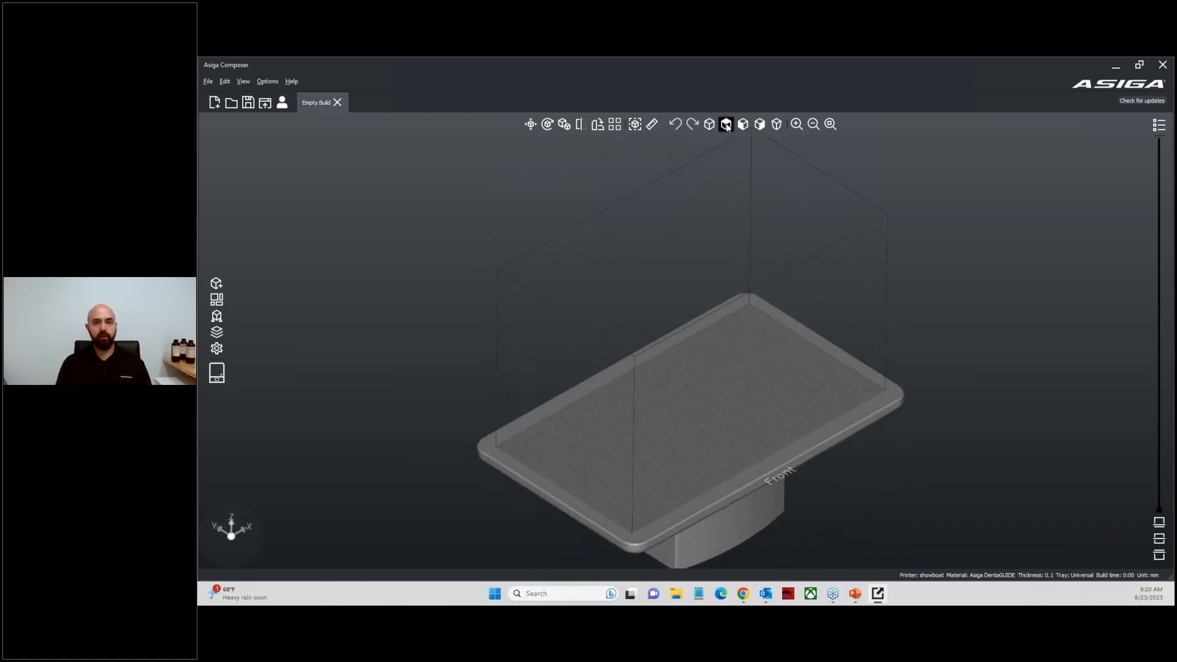
{"action": "left_click", "coordinate": [726, 124]}
{"action": "left_click", "coordinate": [744, 124]}
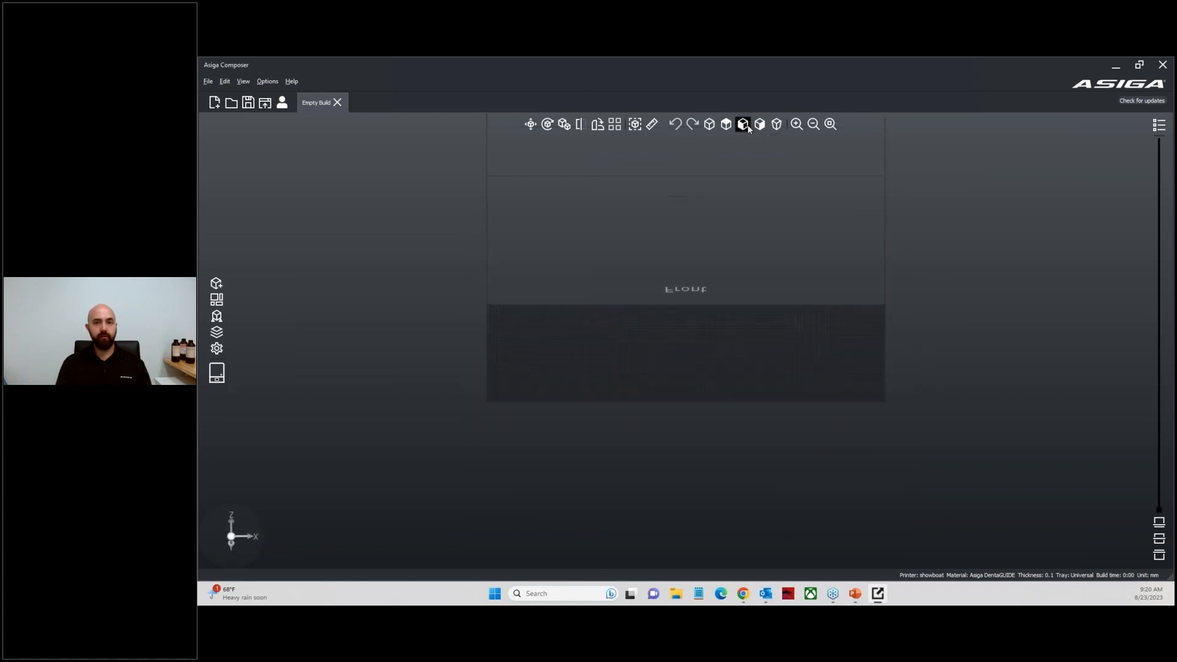
{"action": "left_click", "coordinate": [758, 126]}
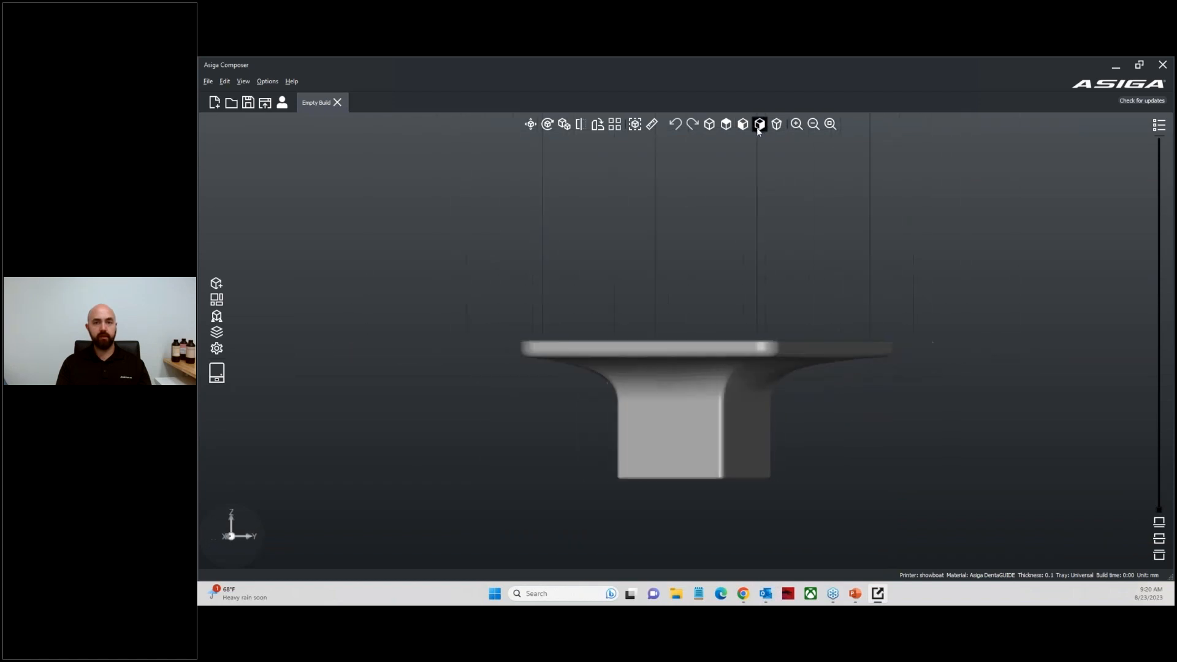
{"action": "left_click", "coordinate": [710, 125]}
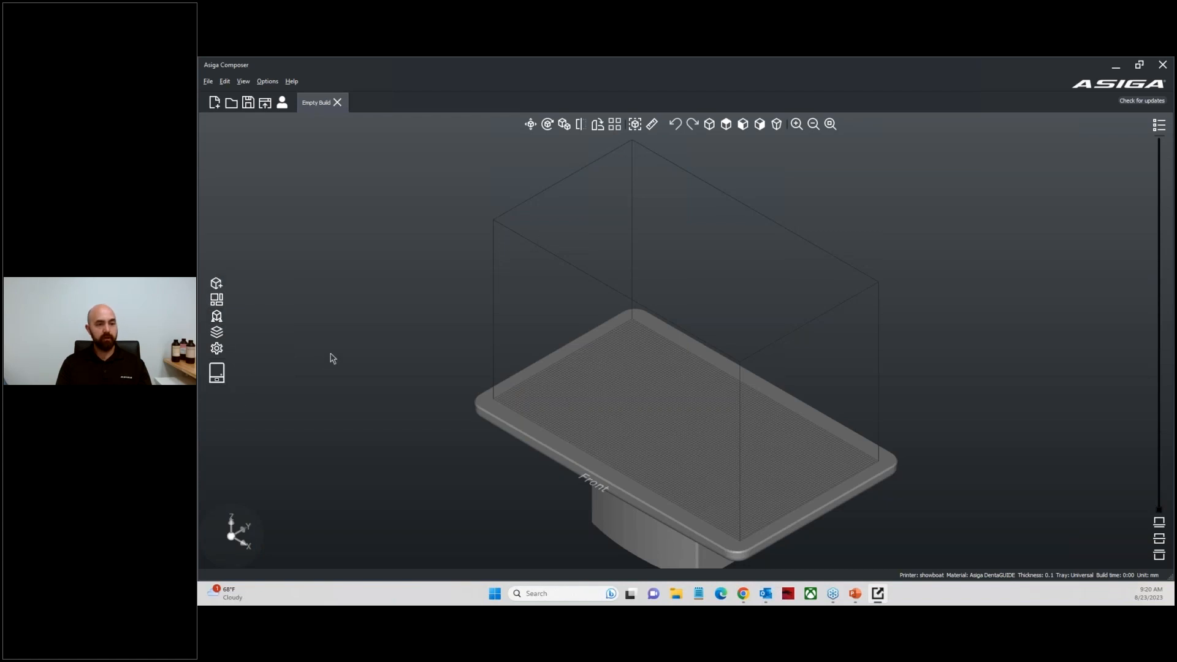
Start adding parts to the build and browse to the Demo Cases folder on the Desktop
{"action": "left_click", "coordinate": [215, 285]}
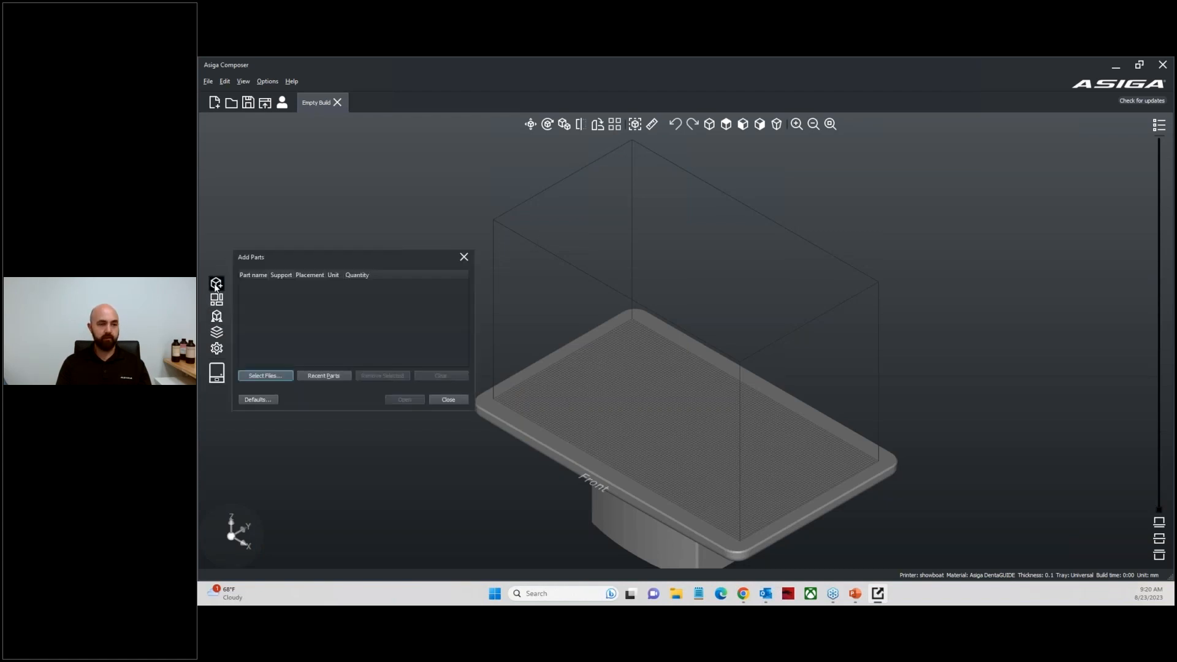
{"action": "left_click", "coordinate": [264, 376]}
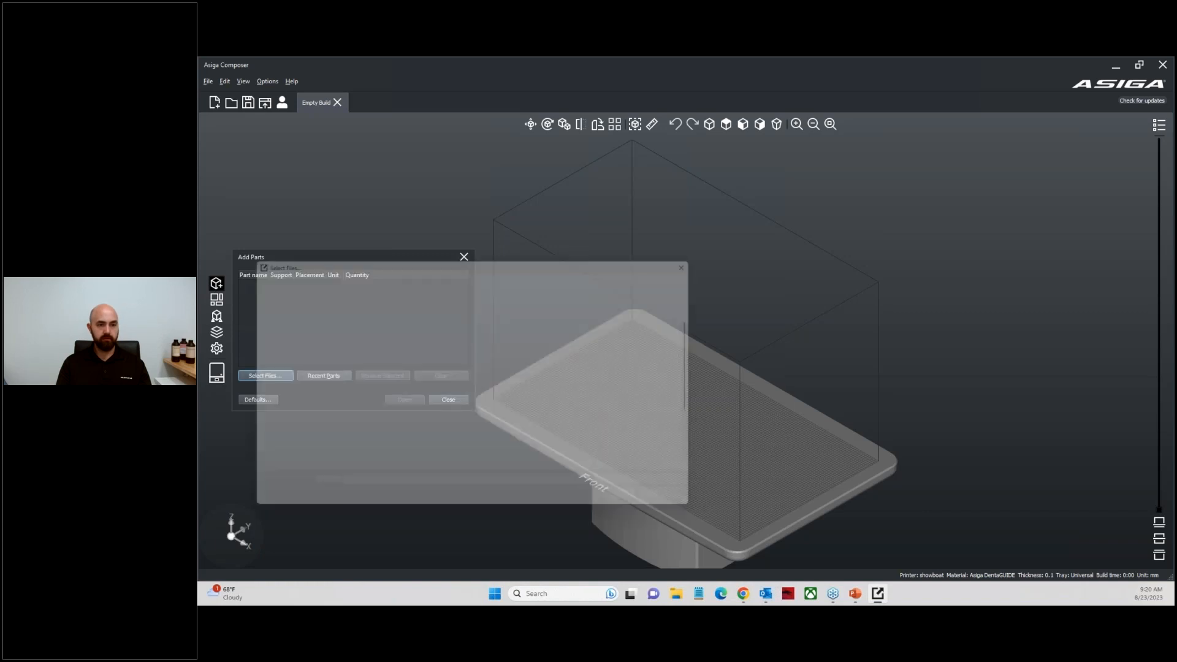
{"action": "left_click", "coordinate": [360, 279]}
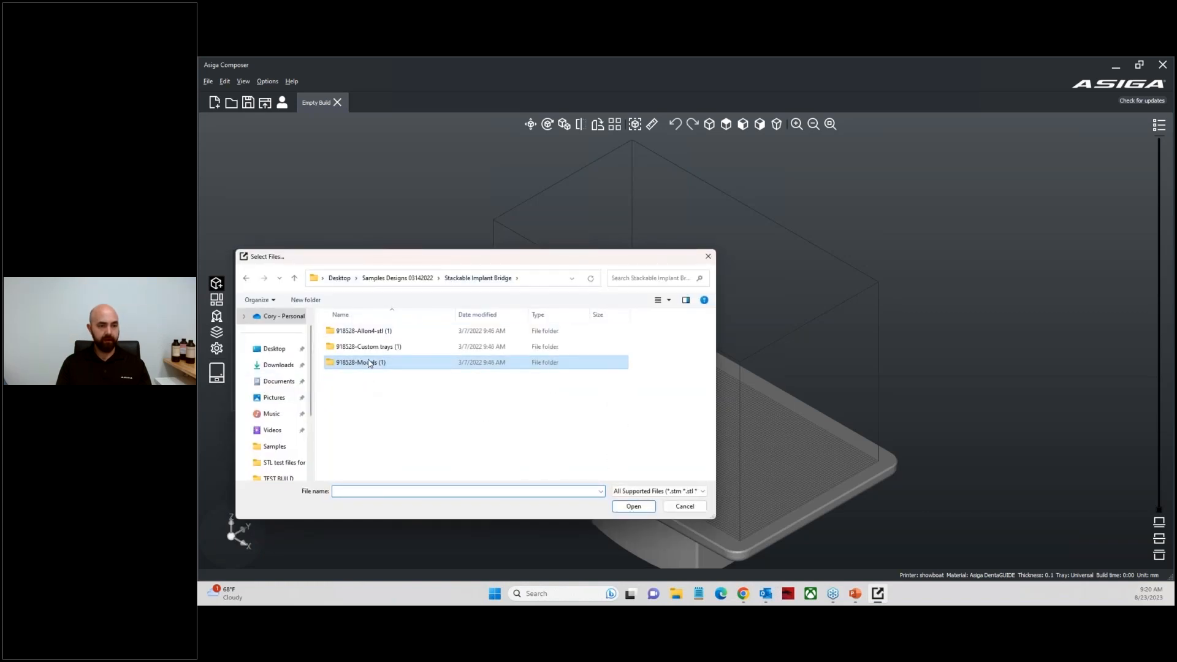
{"action": "double_click", "coordinate": [388, 331]}
{"action": "double_click", "coordinate": [387, 333]}
{"action": "left_click", "coordinate": [423, 278]}
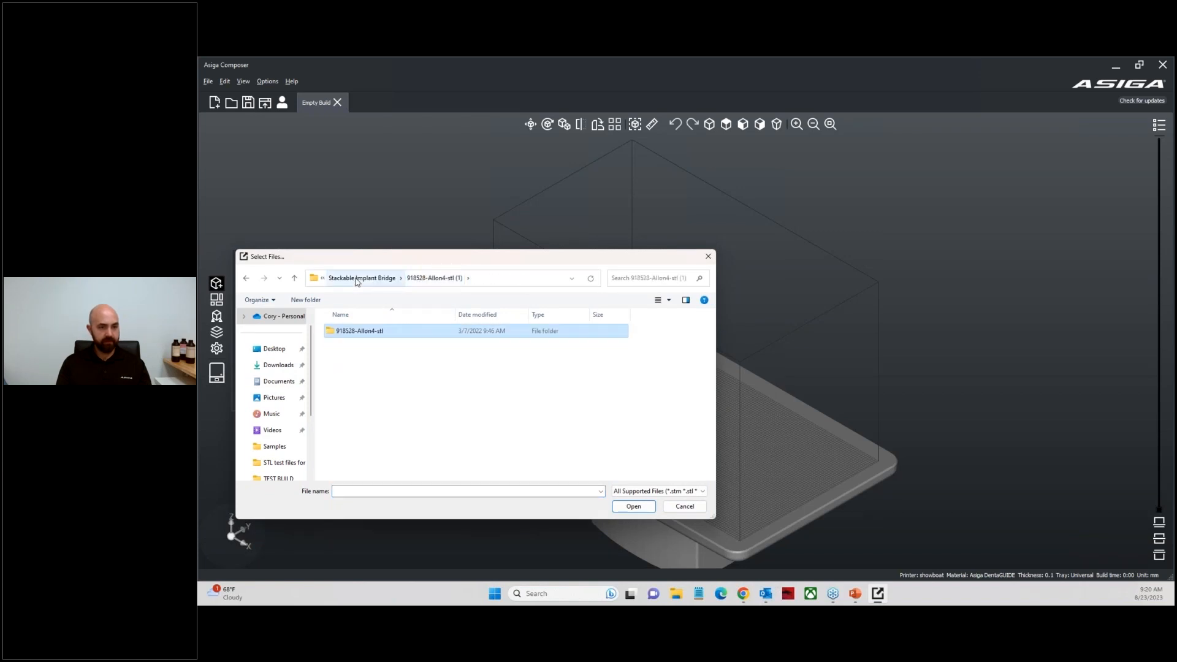
{"action": "left_click", "coordinate": [359, 279]}
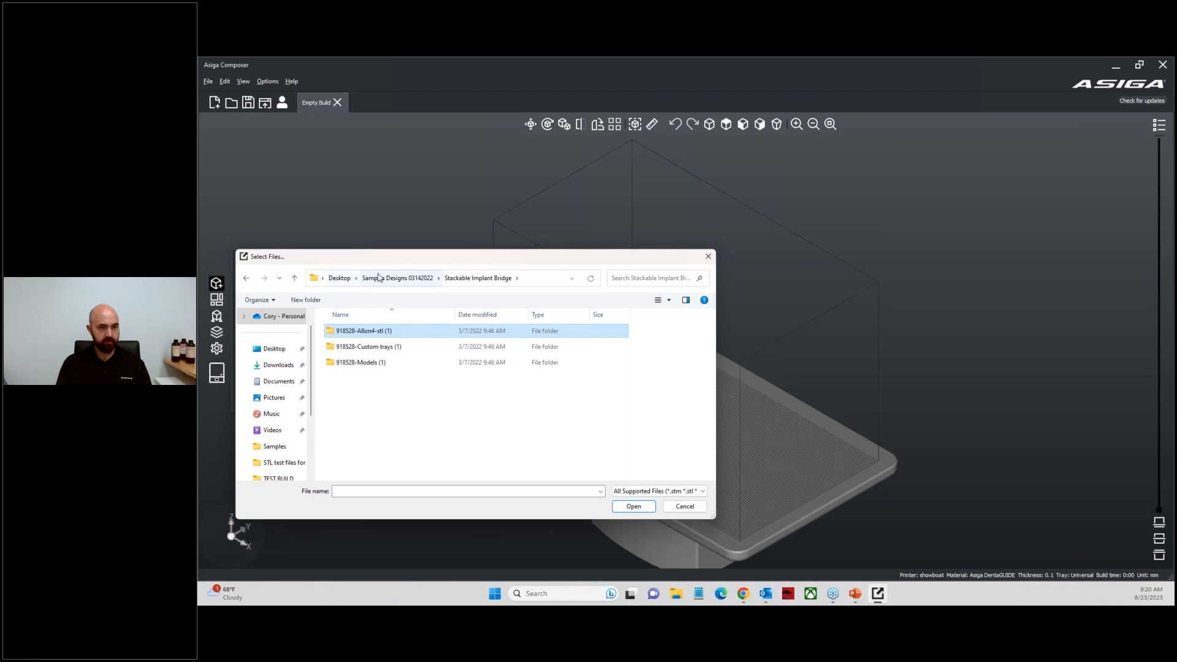
{"action": "left_click", "coordinate": [368, 282]}
{"action": "left_click", "coordinate": [339, 278]}
{"action": "scroll", "coordinate": [389, 433], "scroll_direction": "down", "scroll_amount": 3}
{"action": "scroll", "coordinate": [392, 451], "scroll_direction": "down", "scroll_amount": 2}
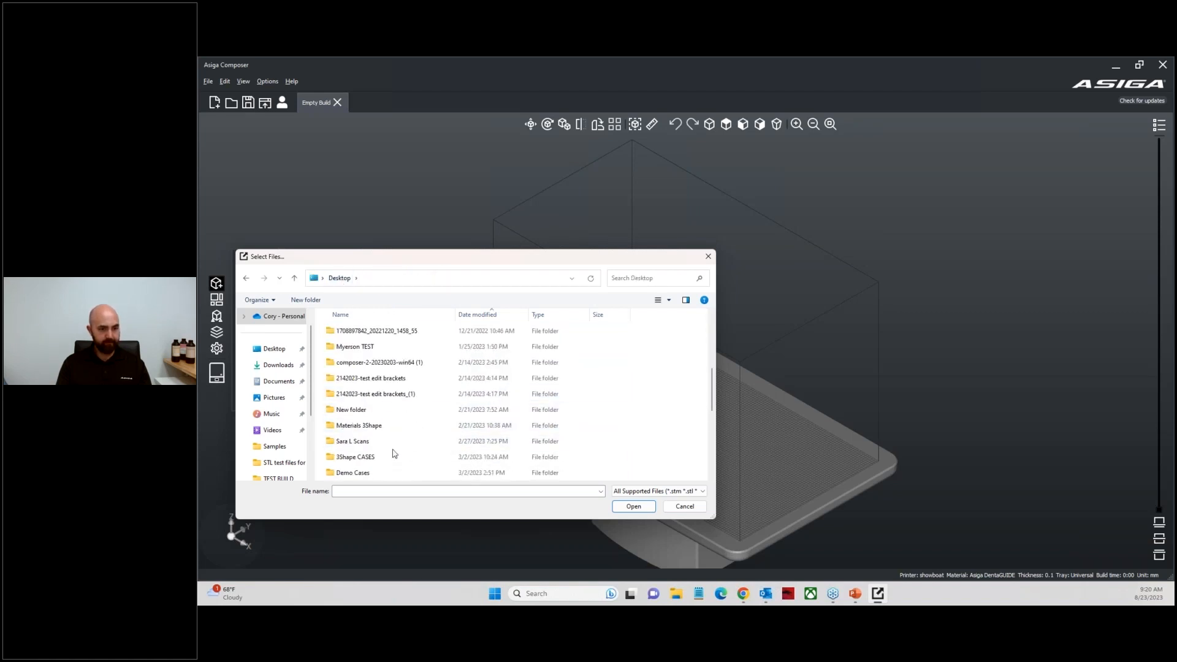
{"action": "double_click", "coordinate": [359, 473]}
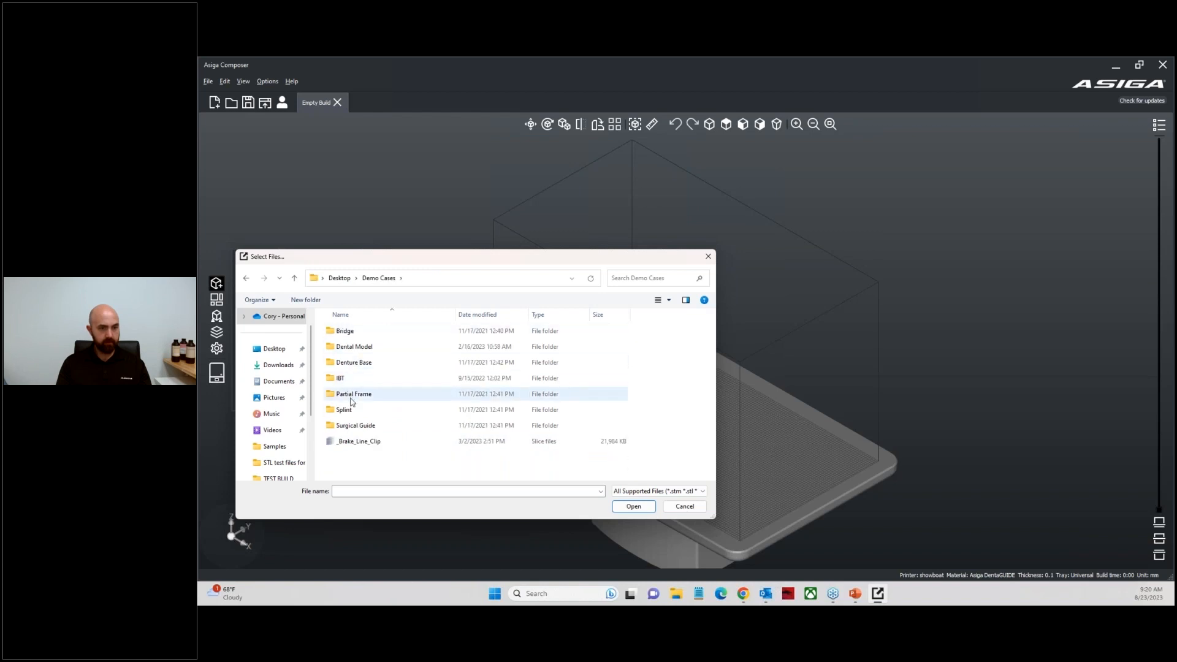
Add one DEMO Surgicalguide 2017.stl from the Surgical Guide folder to the build with Auto-Place and mm units
{"action": "double_click", "coordinate": [360, 426]}
{"action": "left_click", "coordinate": [368, 332]}
{"action": "double_click", "coordinate": [368, 332]}
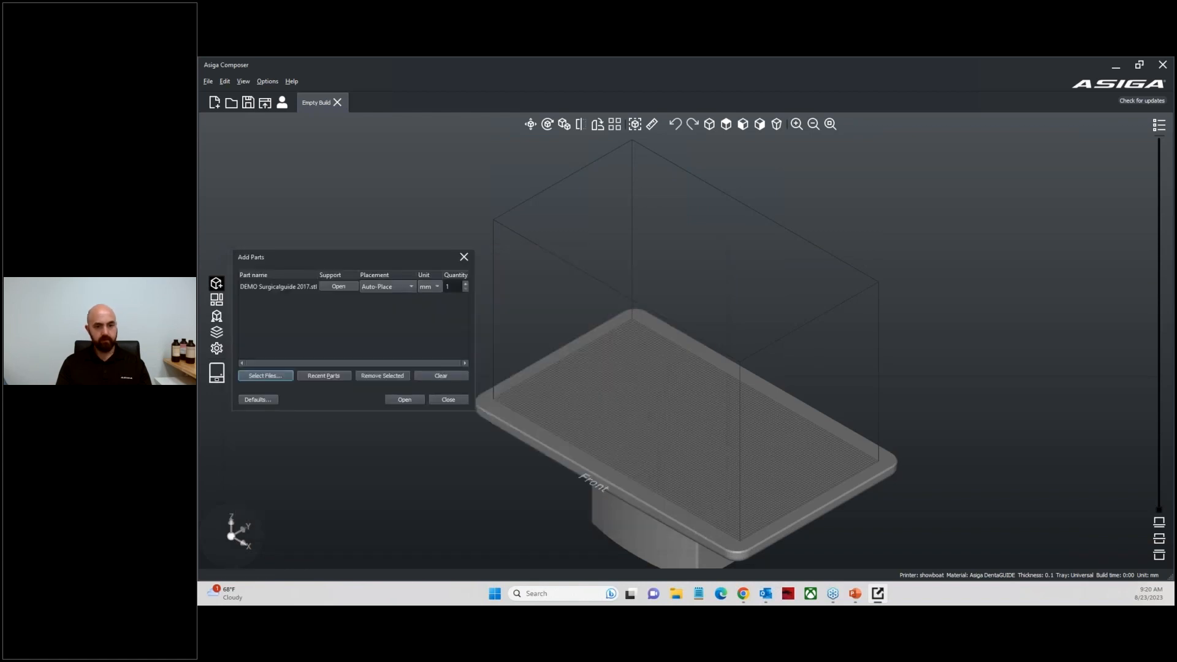
{"action": "left_click", "coordinate": [407, 399]}
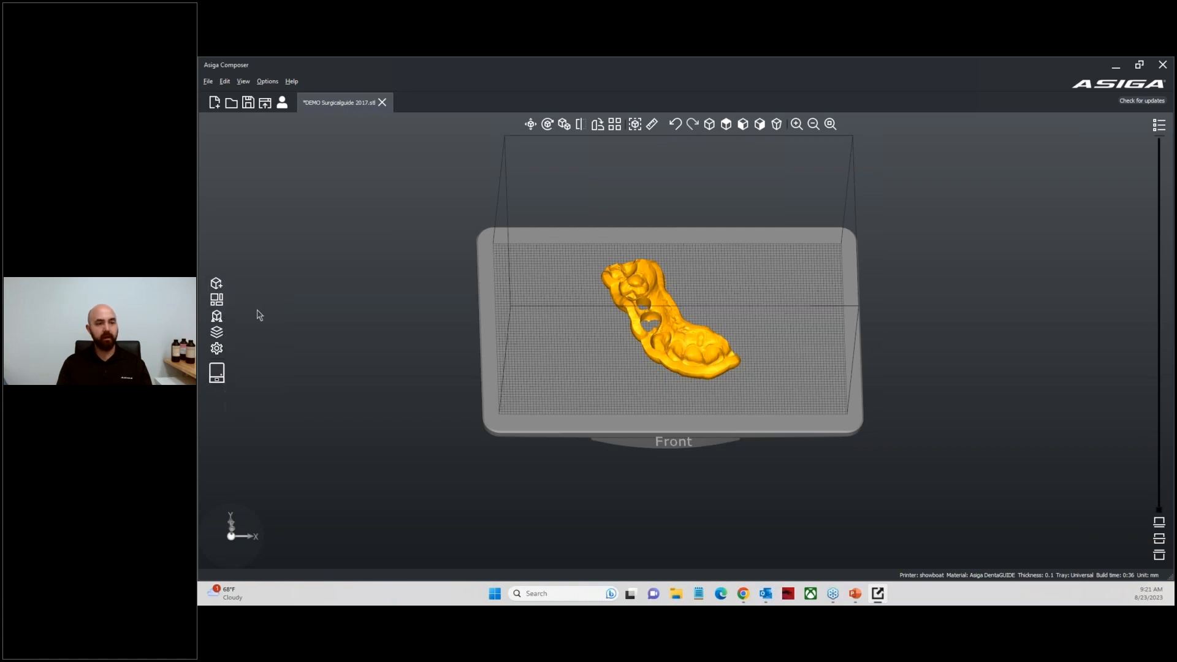
Look at the Auto-Place tool without applying it and view the surgical guide on the platform
{"action": "left_click", "coordinate": [216, 302]}
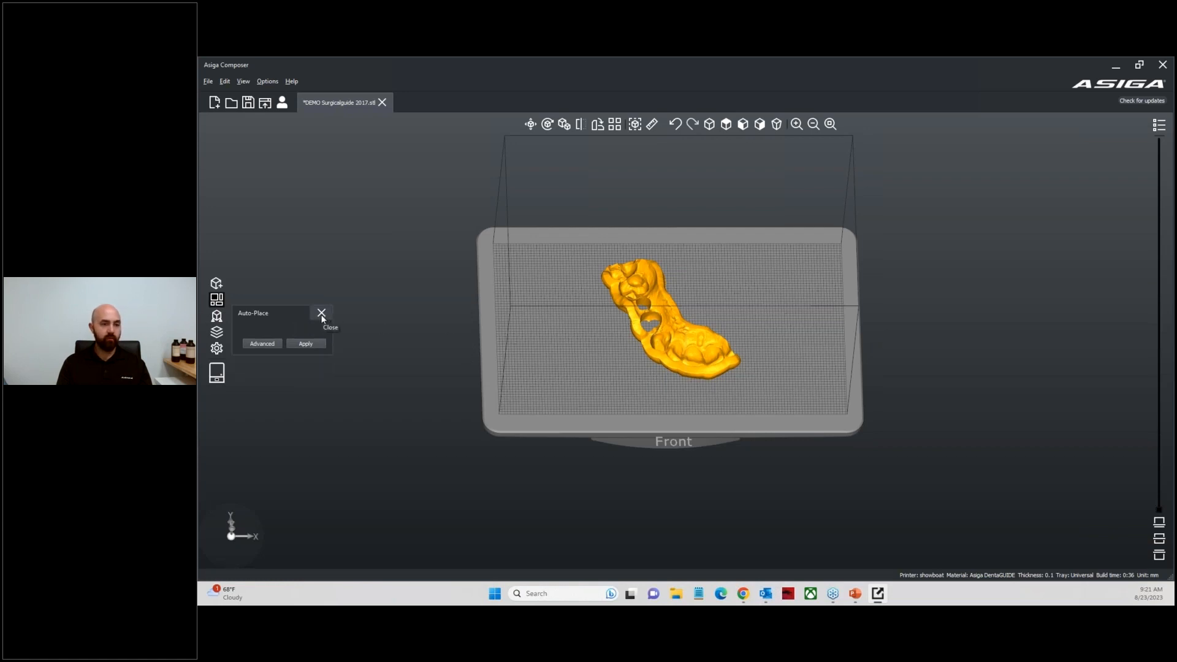
{"action": "left_click", "coordinate": [321, 314]}
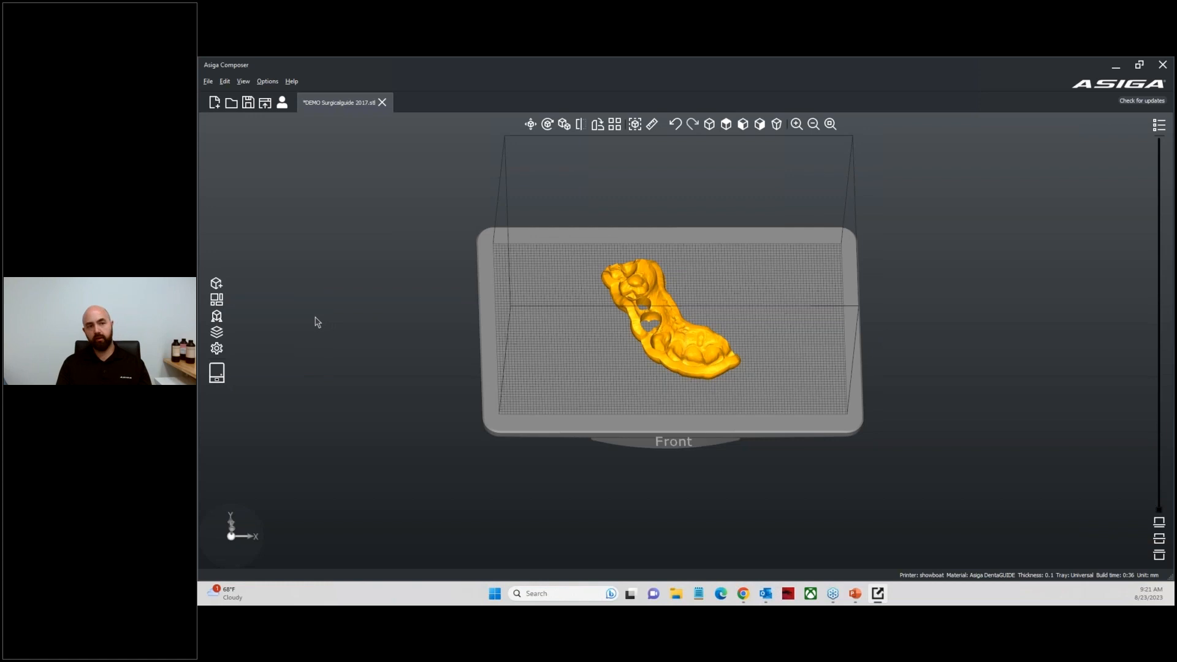
{"action": "left_click", "coordinate": [710, 126]}
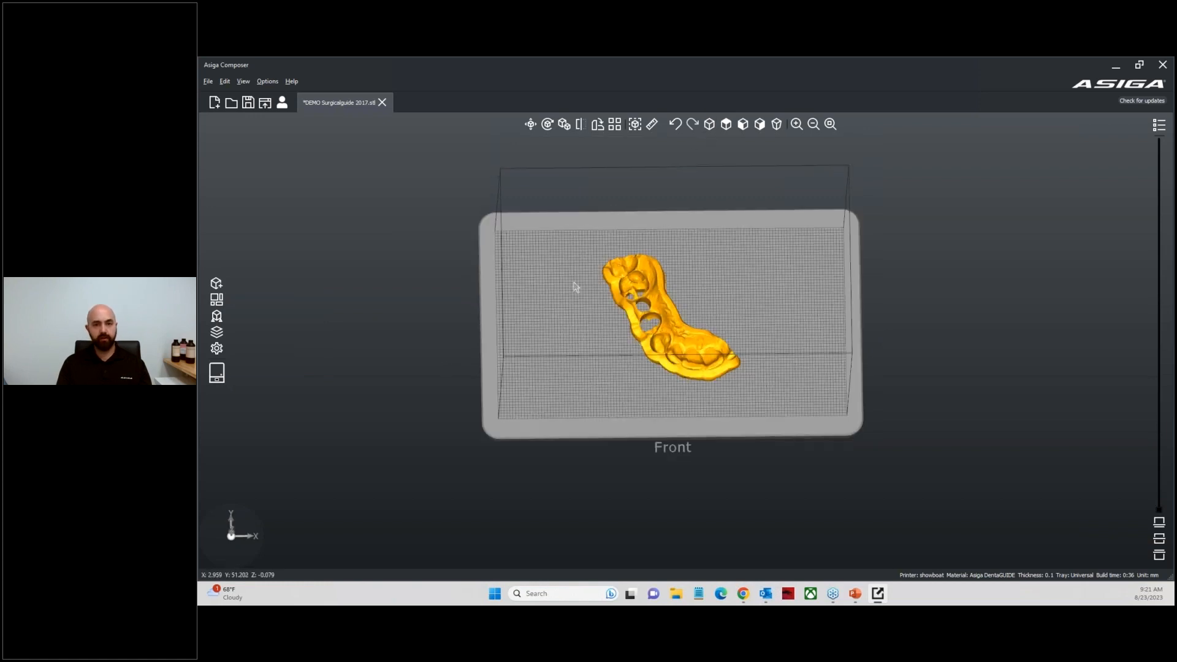
Review the advanced support settings, generate supports for the surgical guide with the Default preset, and inspect them
{"action": "left_click", "coordinate": [217, 319]}
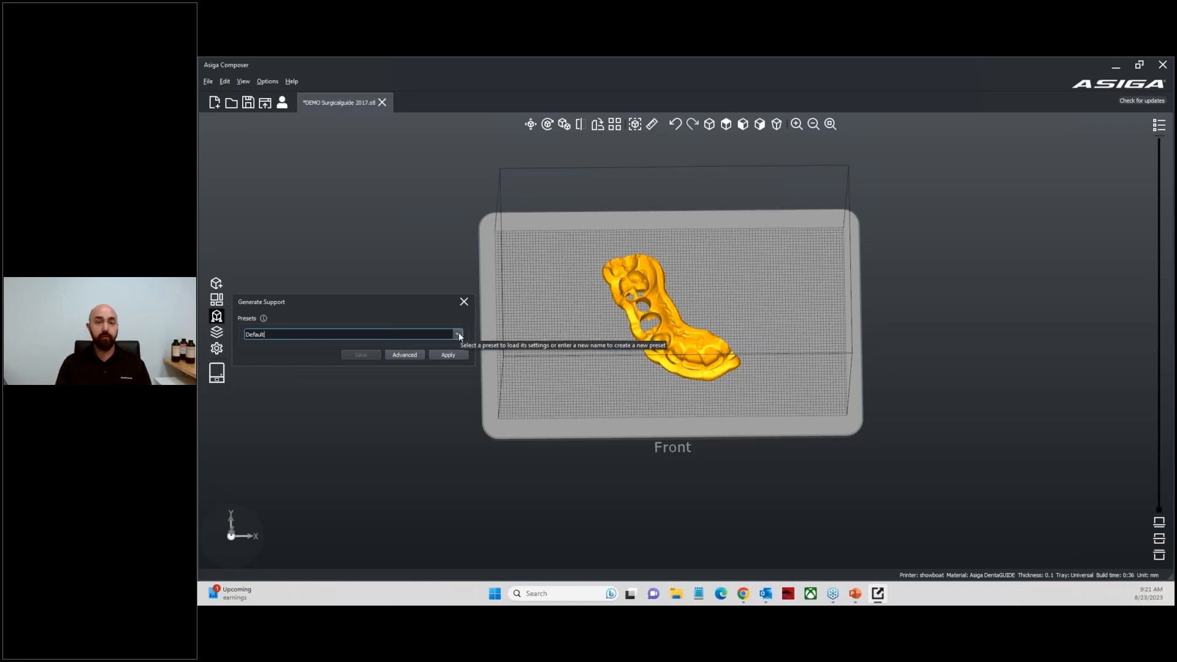
{"action": "left_click", "coordinate": [413, 357]}
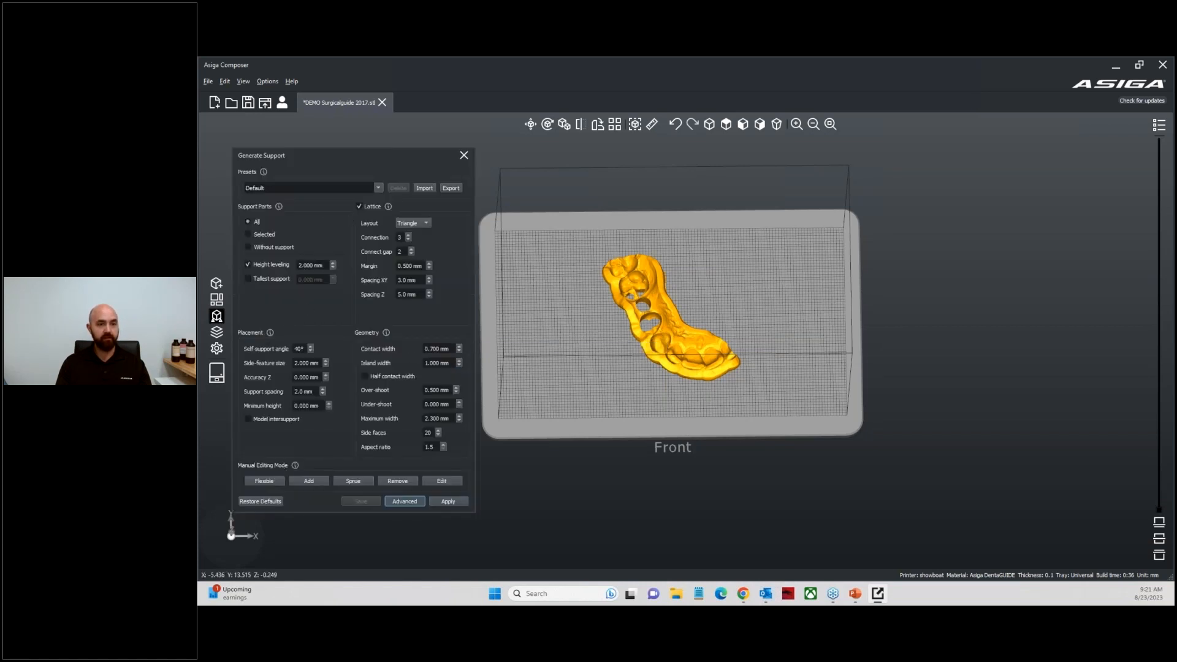
{"action": "left_click", "coordinate": [403, 502]}
{"action": "left_click", "coordinate": [445, 356]}
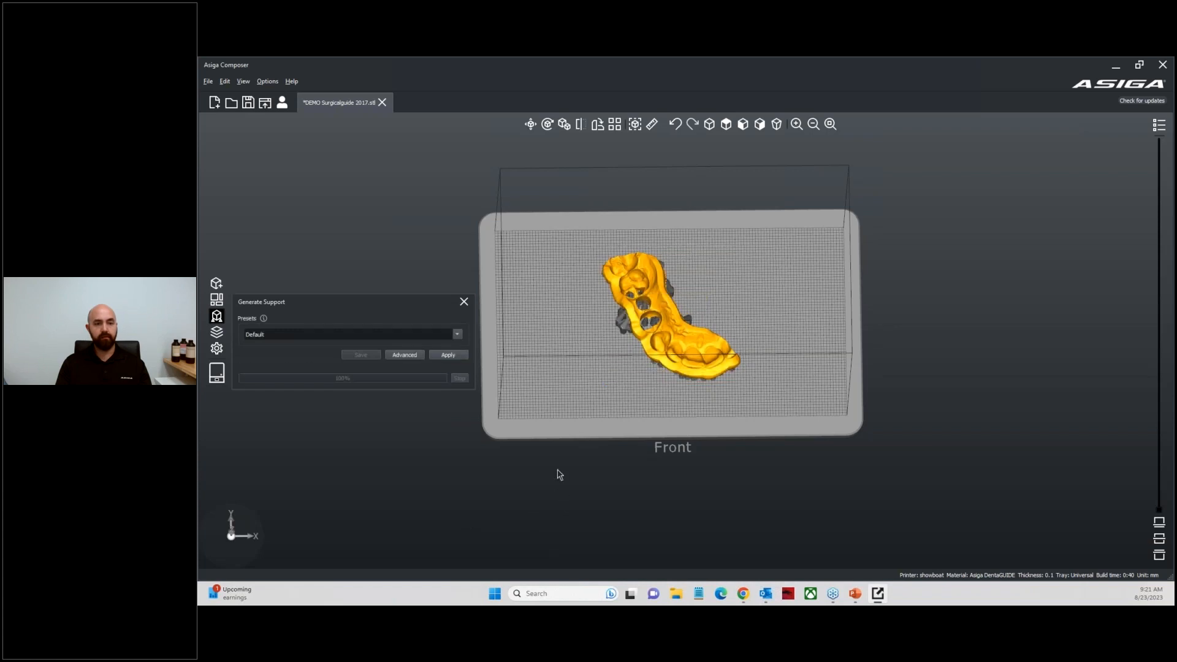
{"action": "right_click_drag", "start_coordinate": [570, 495], "coordinate": [559, 332]}
{"action": "middle_click_drag", "start_coordinate": [559, 333], "coordinate": [568, 202]}
{"action": "right_click_drag", "start_coordinate": [583, 380], "coordinate": [619, 429]}
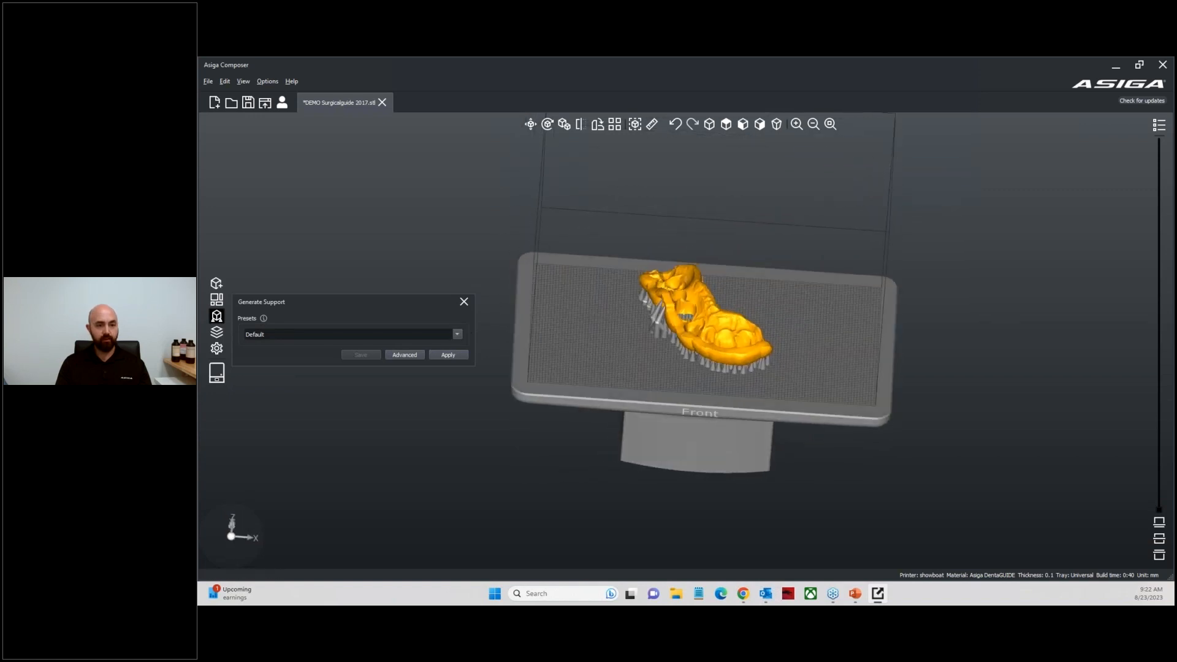
Regenerate the surgical guide's supports with the Lattice preset, inspect them and close the support tool
{"action": "left_click", "coordinate": [458, 334]}
{"action": "left_click", "coordinate": [273, 356]}
{"action": "left_click", "coordinate": [444, 356]}
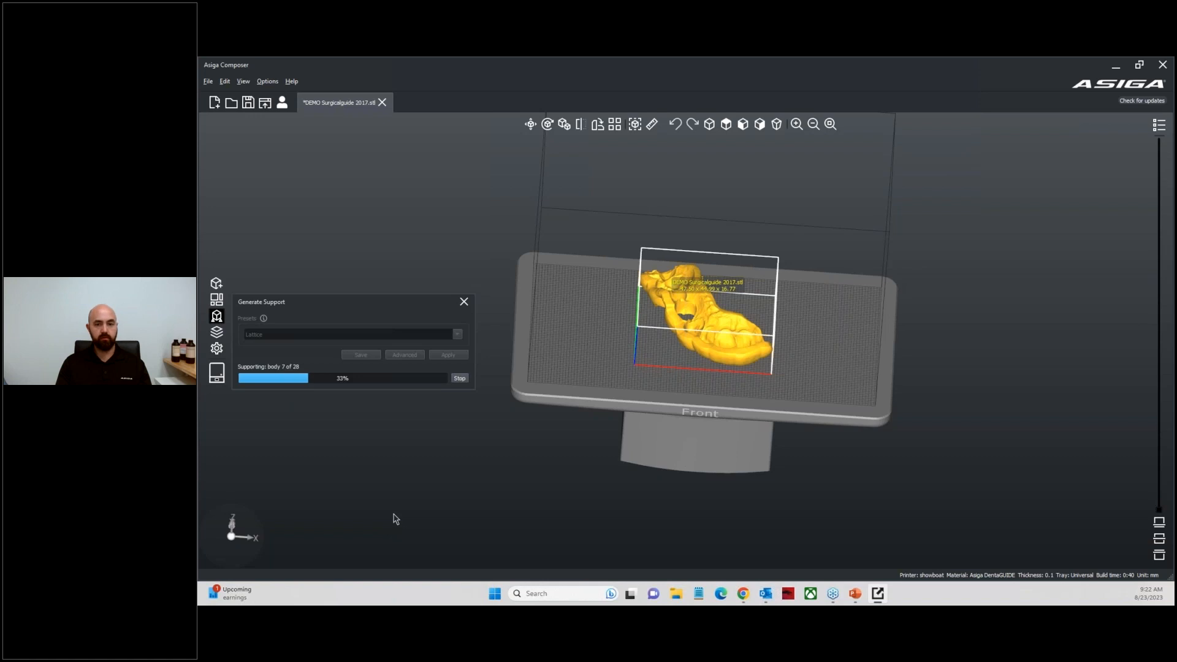
{"action": "right_click_drag", "start_coordinate": [558, 436], "coordinate": [588, 386]}
{"action": "middle_click_drag", "start_coordinate": [714, 416], "coordinate": [646, 408]}
{"action": "scroll", "coordinate": [647, 408], "scroll_direction": "up", "scroll_amount": 5}
{"action": "right_click_drag", "start_coordinate": [646, 408], "coordinate": [668, 417]}
{"action": "right_click_drag", "start_coordinate": [797, 457], "coordinate": [650, 423]}
{"action": "right_click_drag", "start_coordinate": [638, 285], "coordinate": [666, 387]}
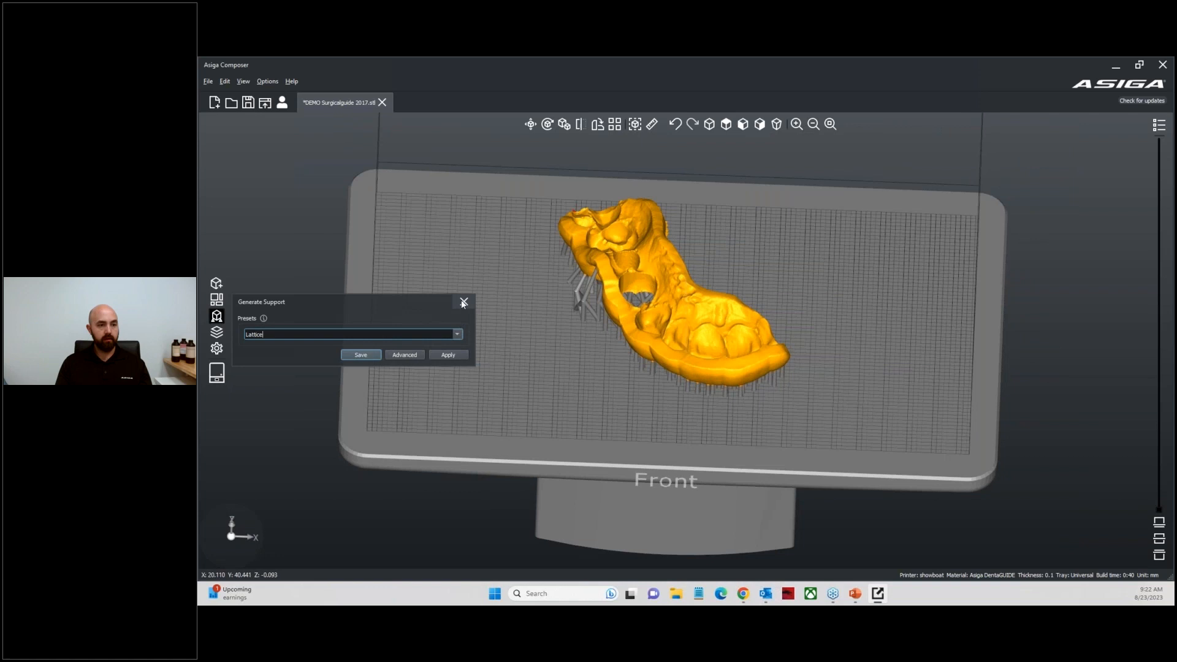
{"action": "left_click", "coordinate": [464, 303]}
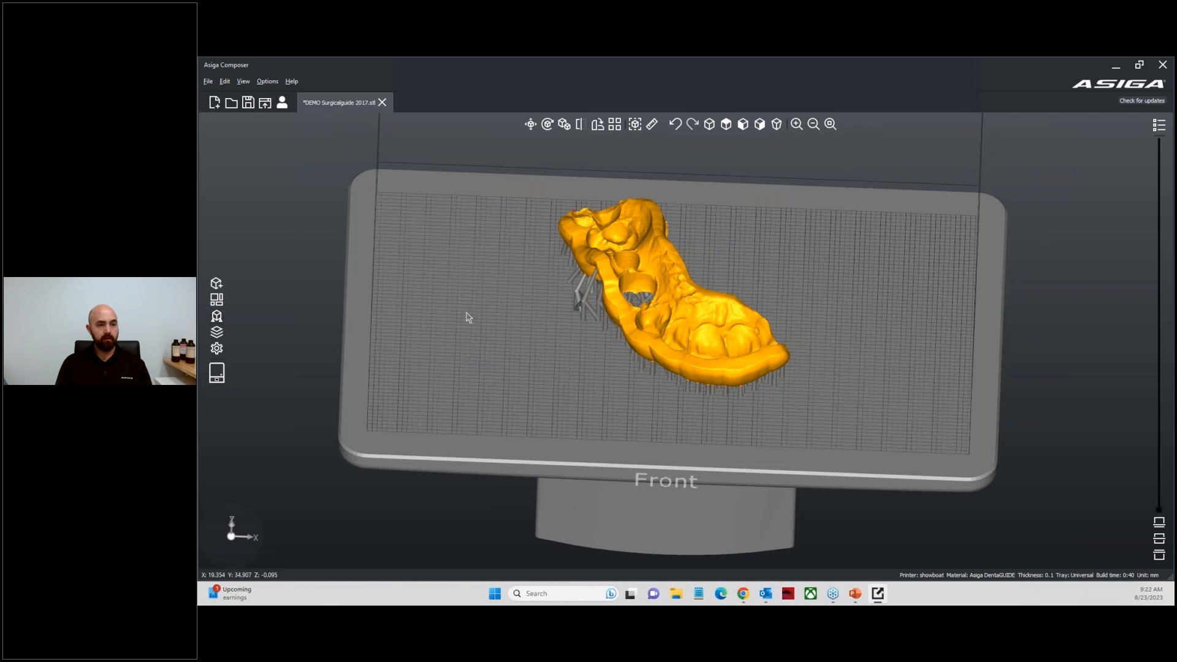
Name the build Surgical Guide 1, enter material batch 1234ABCD, and send all parts to the showboat printer
{"action": "left_click", "coordinate": [217, 373]}
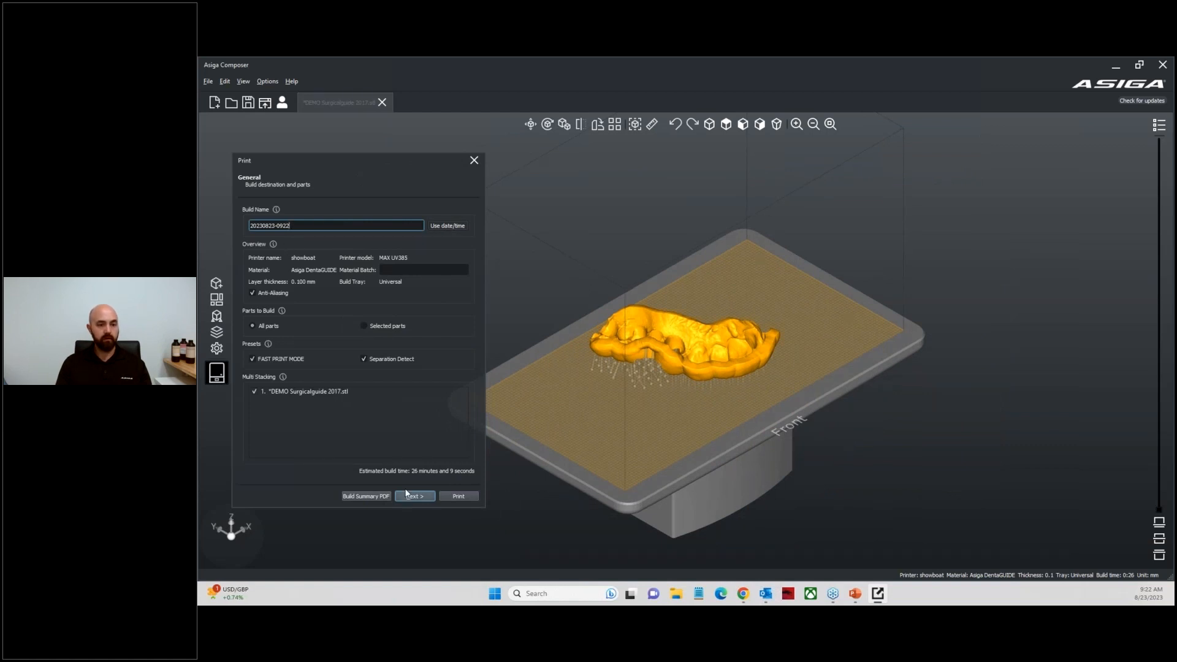
{"action": "left_click_drag", "start_coordinate": [313, 224], "coordinate": [205, 236]}
{"action": "left_click_drag", "start_coordinate": [293, 225], "coordinate": [250, 225]}
{"action": "type", "text": "Surgical Guide 1"}
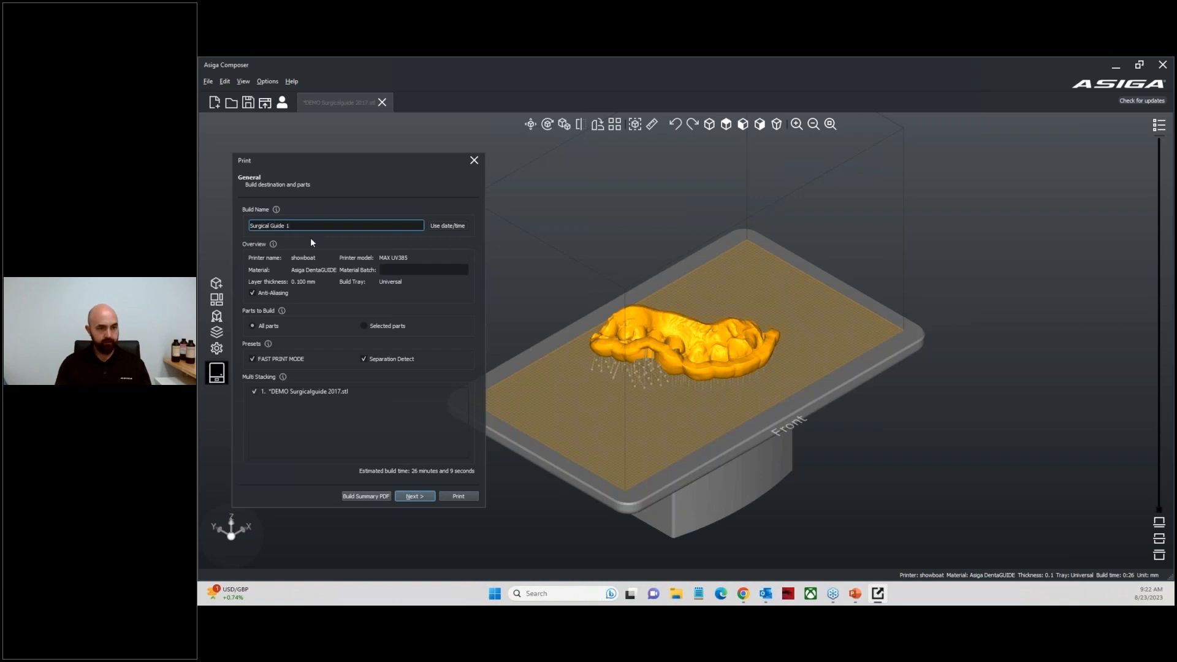
{"action": "left_click", "coordinate": [417, 269]}
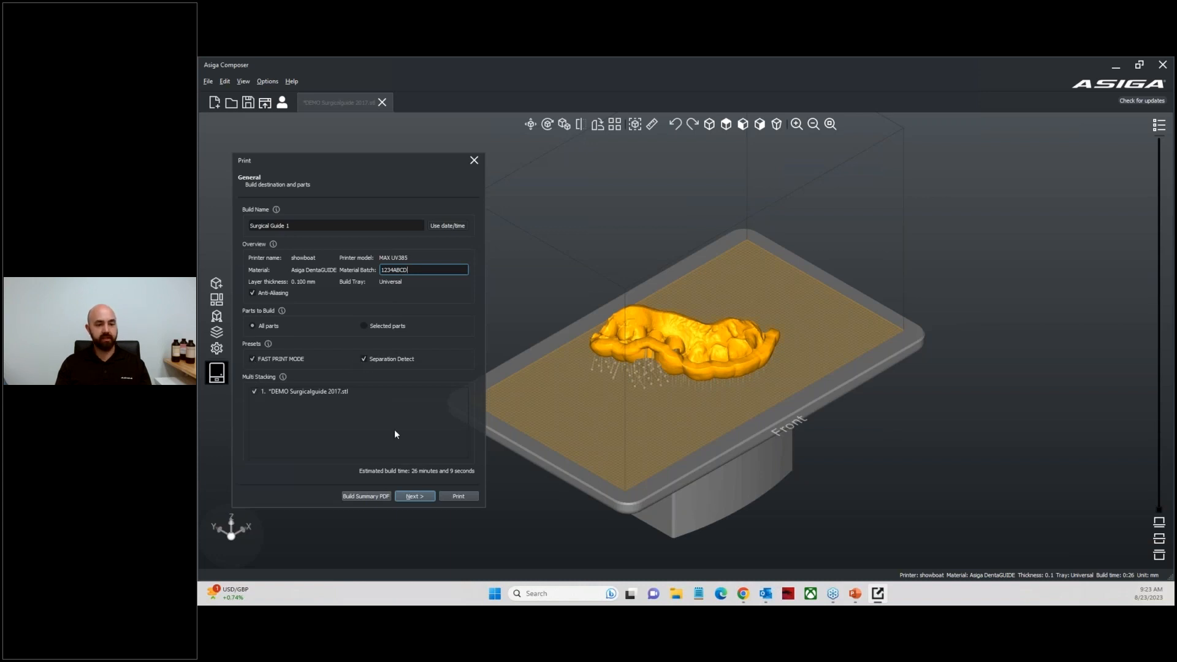
{"action": "left_click", "coordinate": [455, 496]}
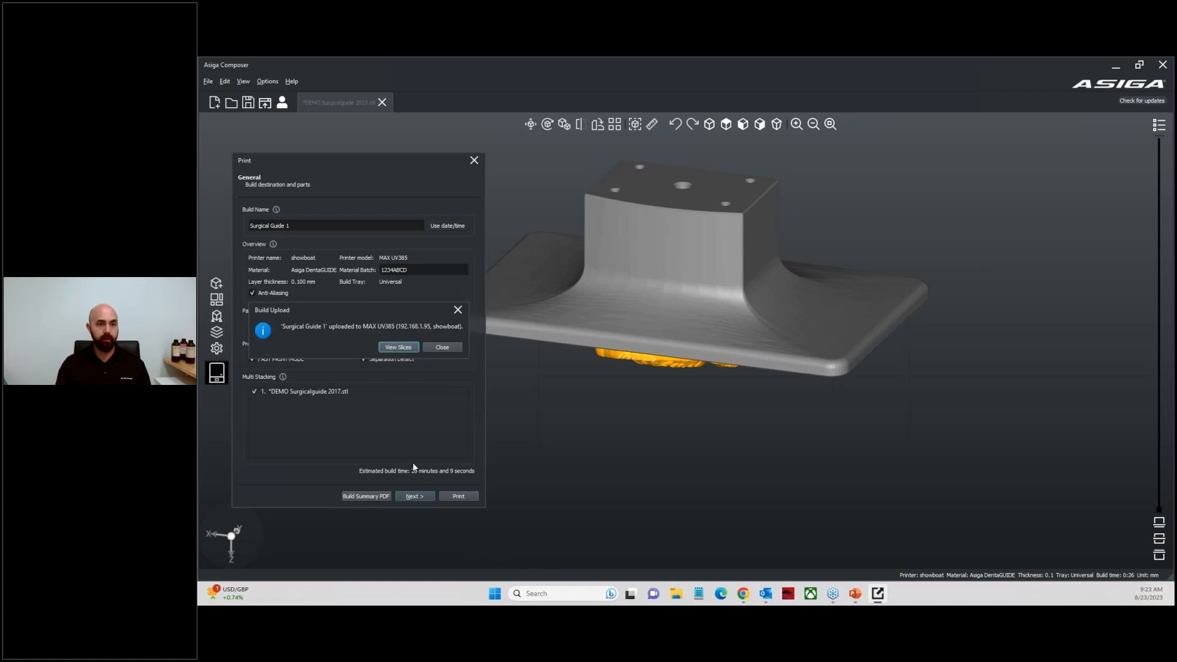
Play through the slices of the uploaded Surgical Guide 1 build in the build preview and close it
{"action": "left_click", "coordinate": [409, 347]}
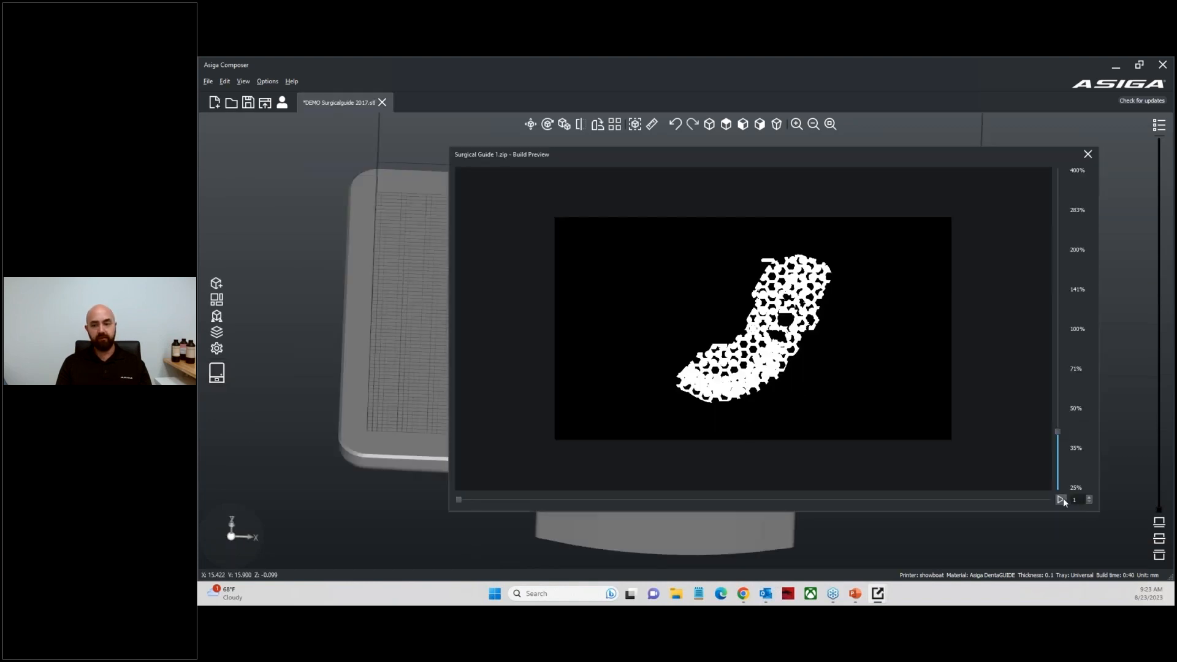
{"action": "double_click", "coordinate": [1083, 502]}
{"action": "left_click", "coordinate": [1061, 501]}
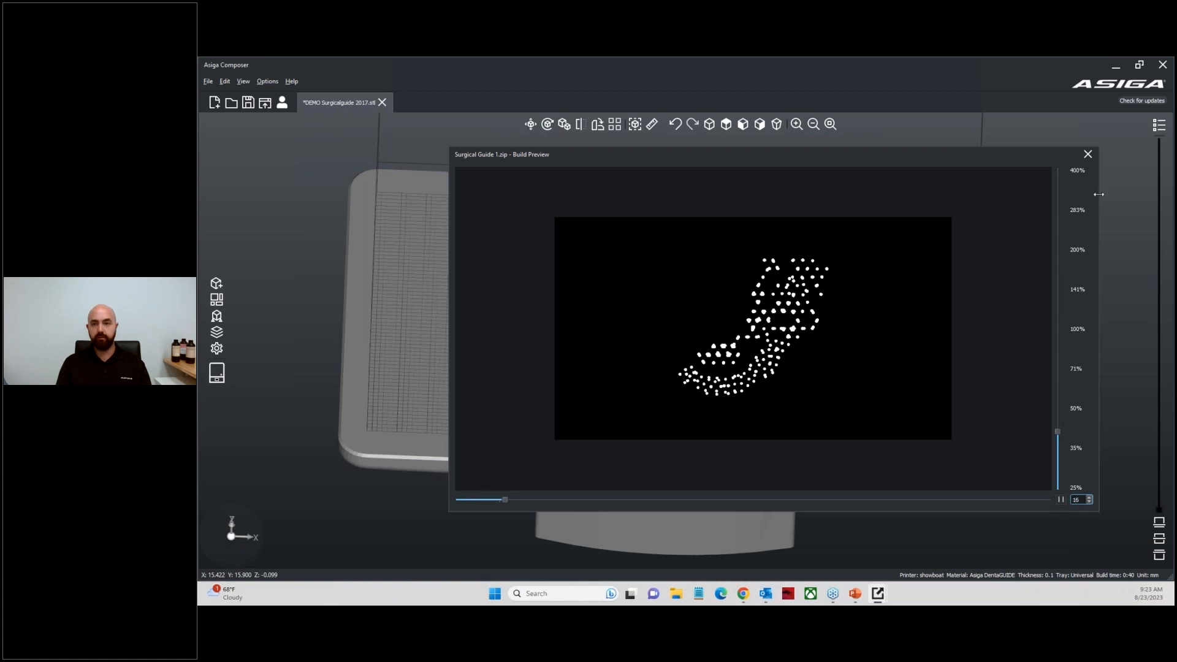
{"action": "left_click", "coordinate": [1087, 155]}
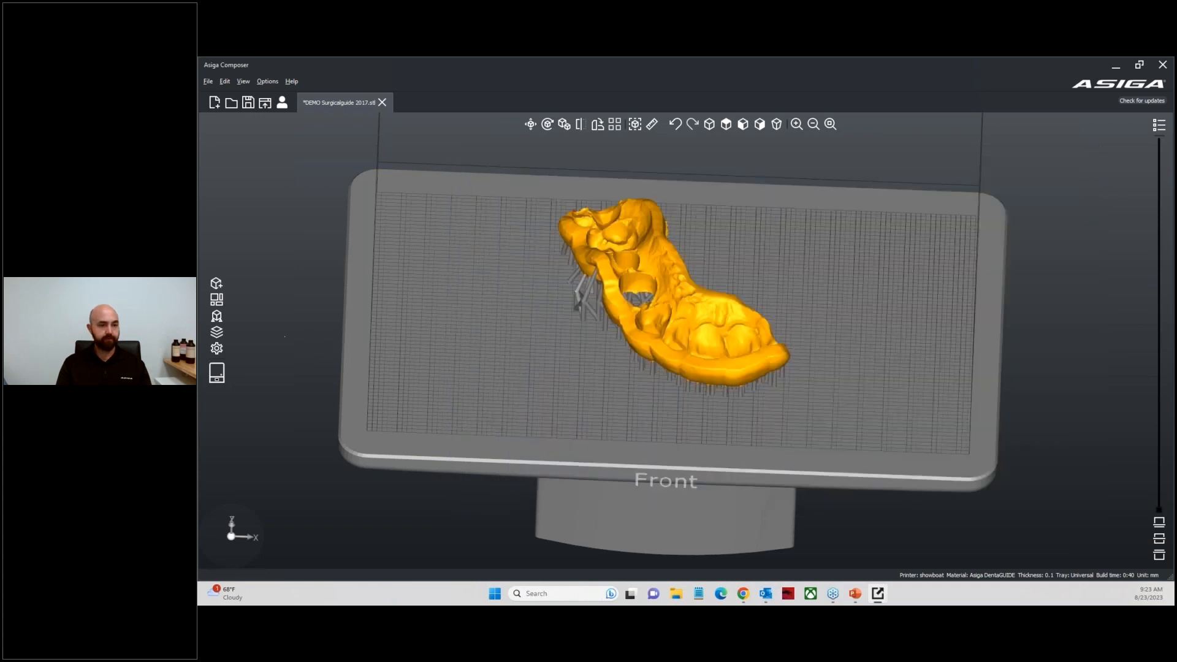
Open the print parameters again and review the base plate thickness and mesh shape options, keeping Hexagon
{"action": "left_click", "coordinate": [217, 376]}
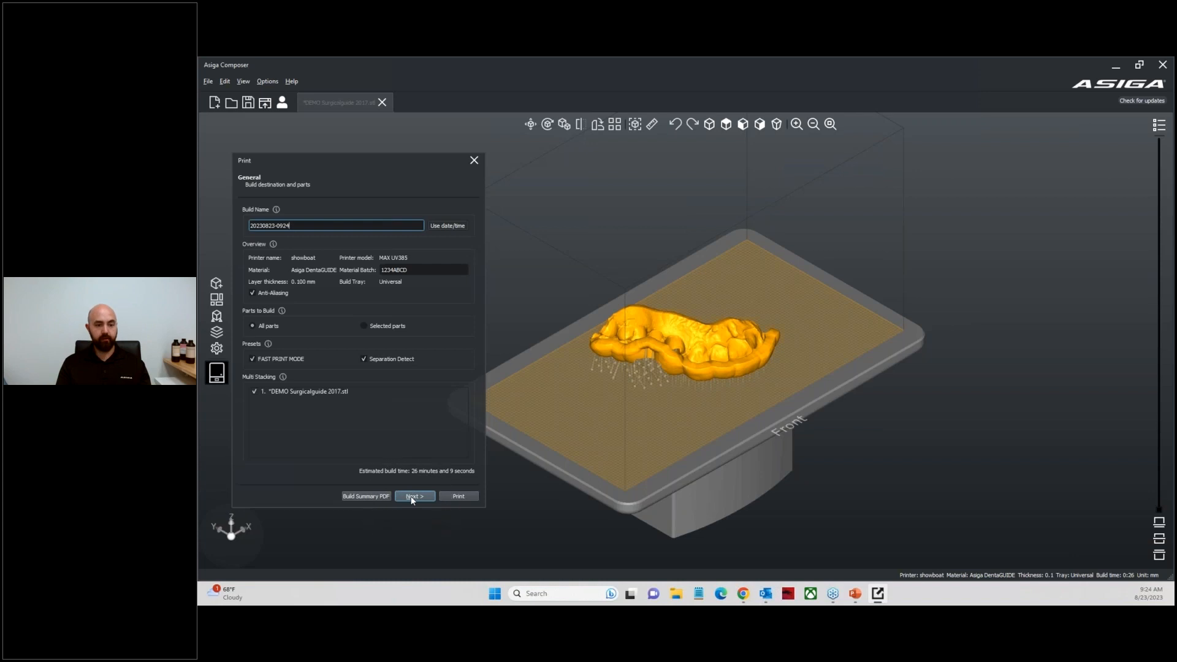
{"action": "left_click", "coordinate": [412, 500]}
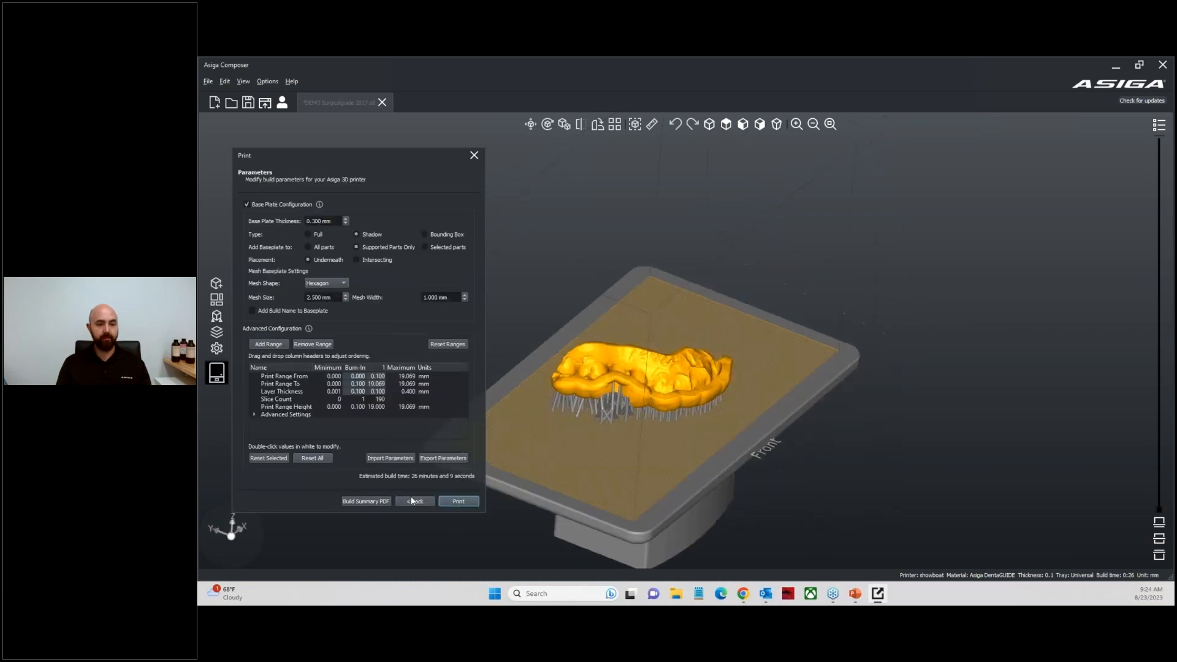
{"action": "double_click", "coordinate": [330, 221]}
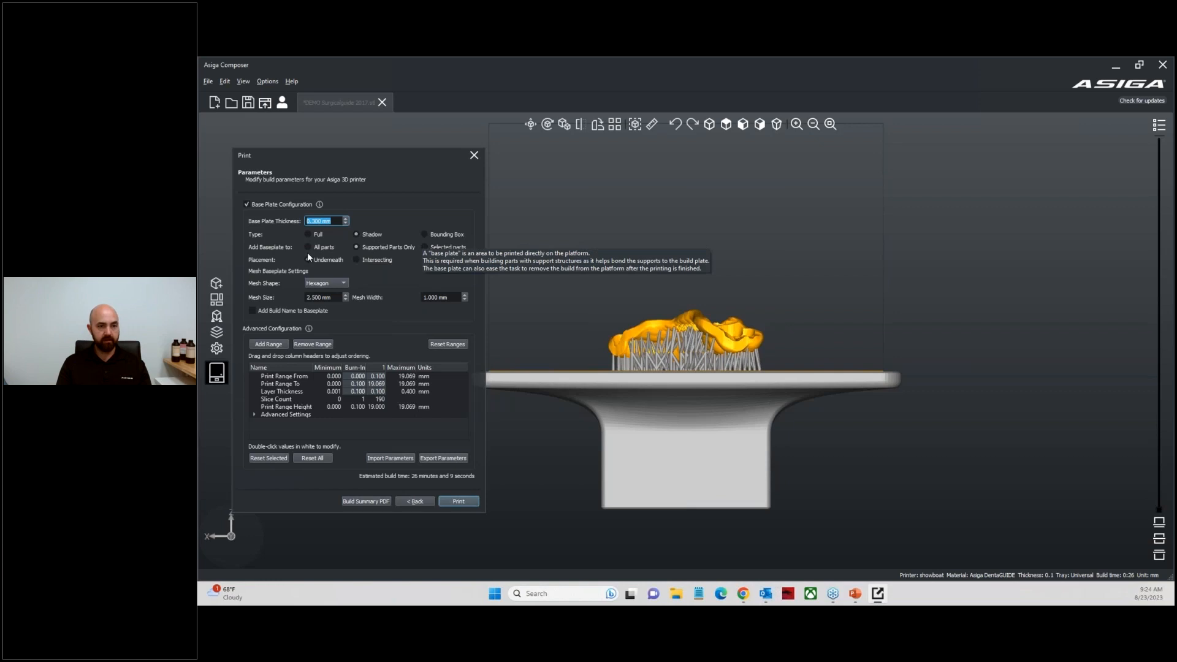
{"action": "left_click", "coordinate": [334, 284]}
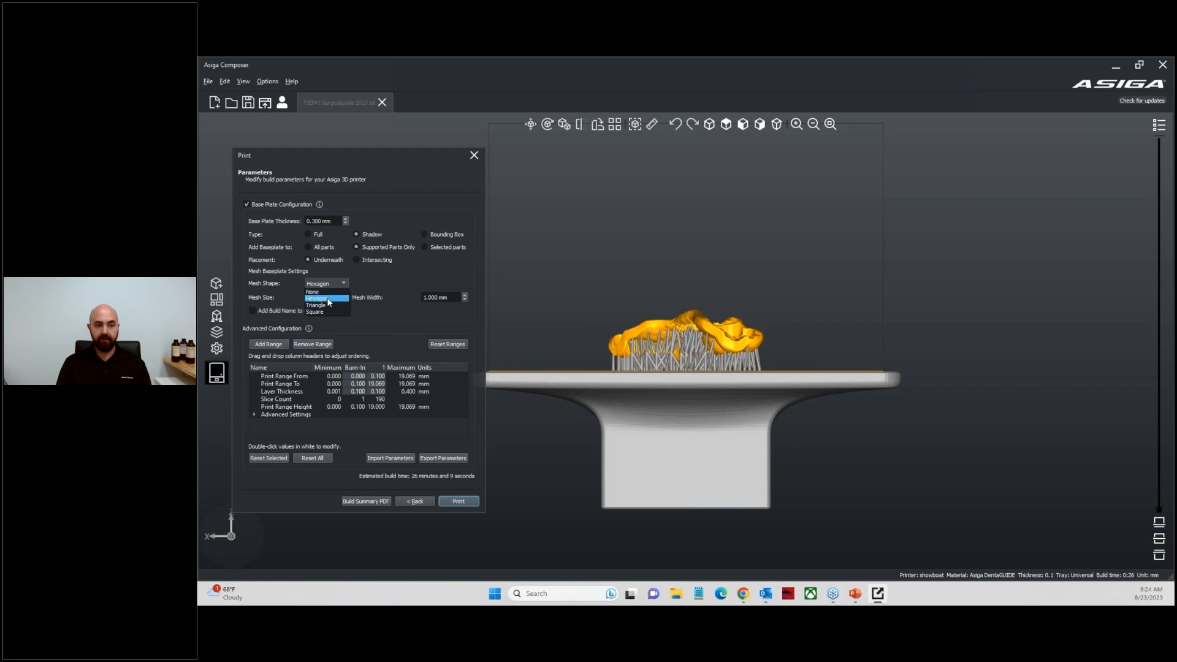
{"action": "left_click", "coordinate": [328, 298]}
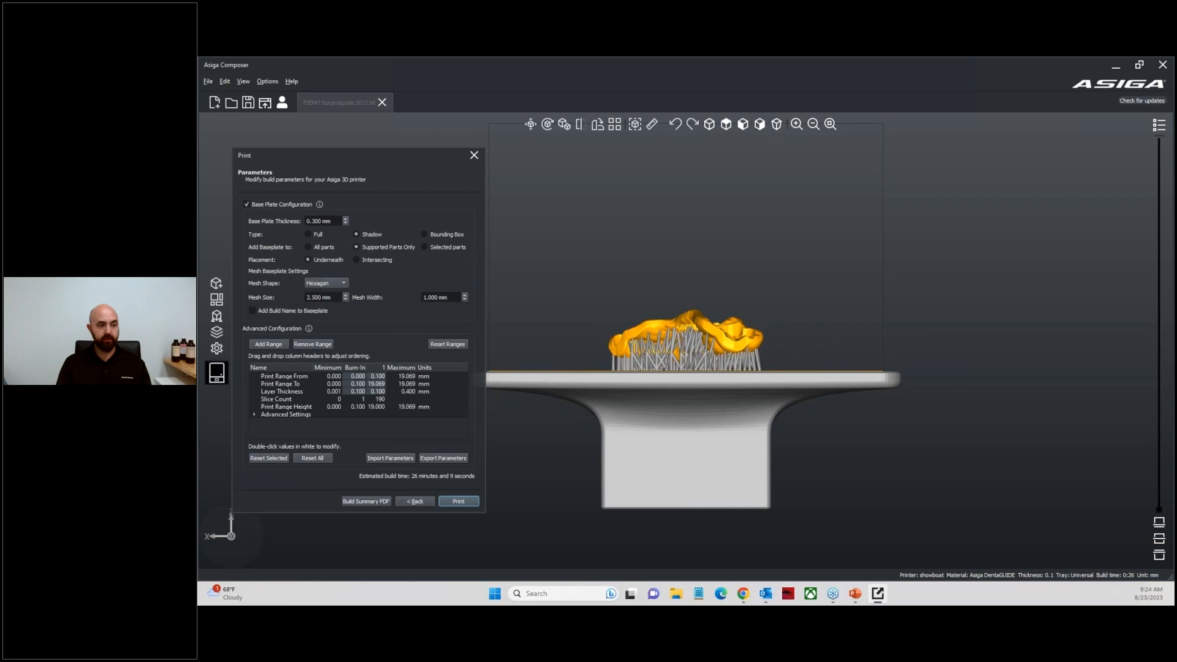
Examine the advanced print settings, close the print setup without printing, and view the supported guide from above
{"action": "left_click", "coordinate": [256, 413]}
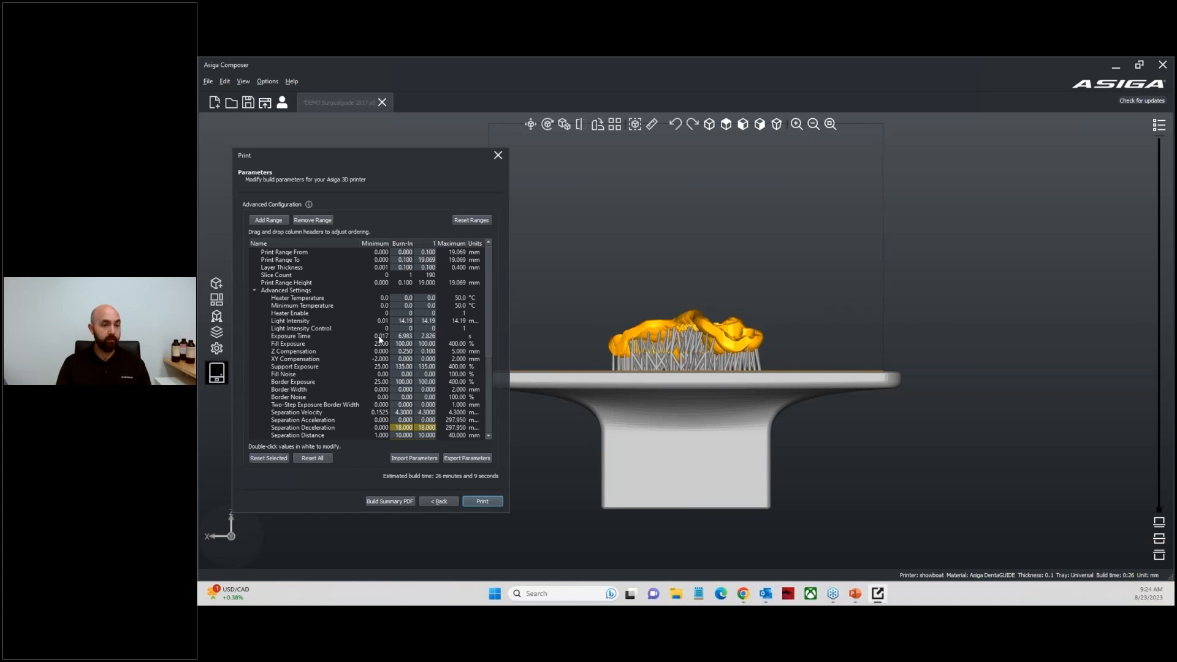
{"action": "left_click", "coordinate": [254, 290]}
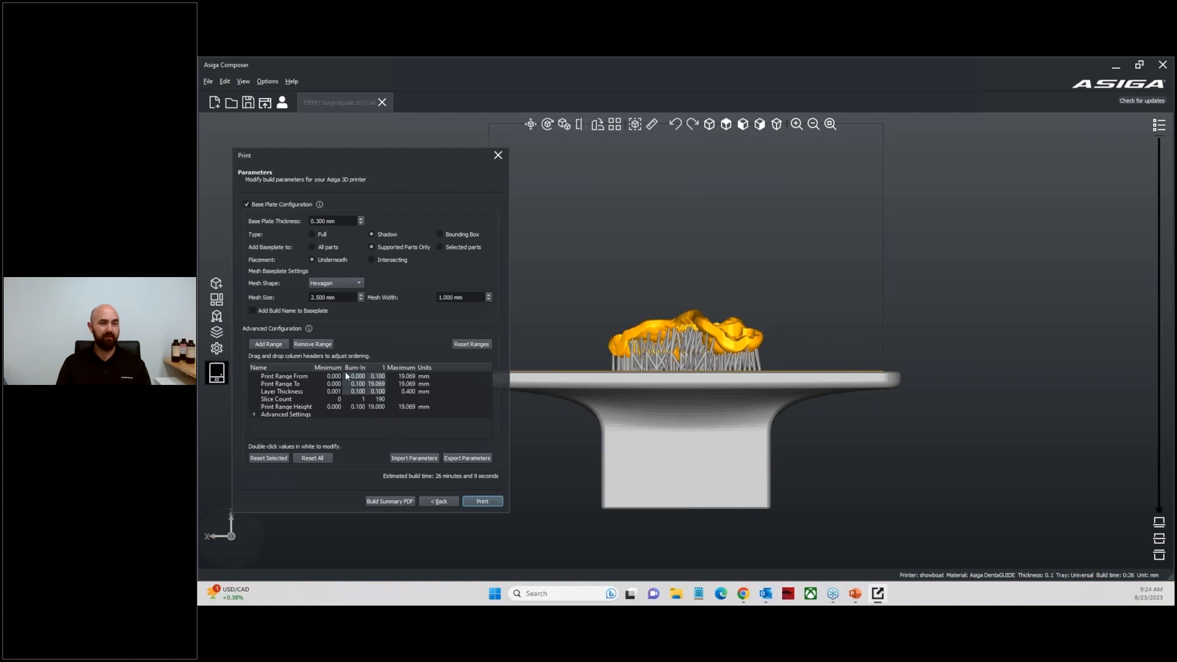
{"action": "left_click", "coordinate": [439, 502]}
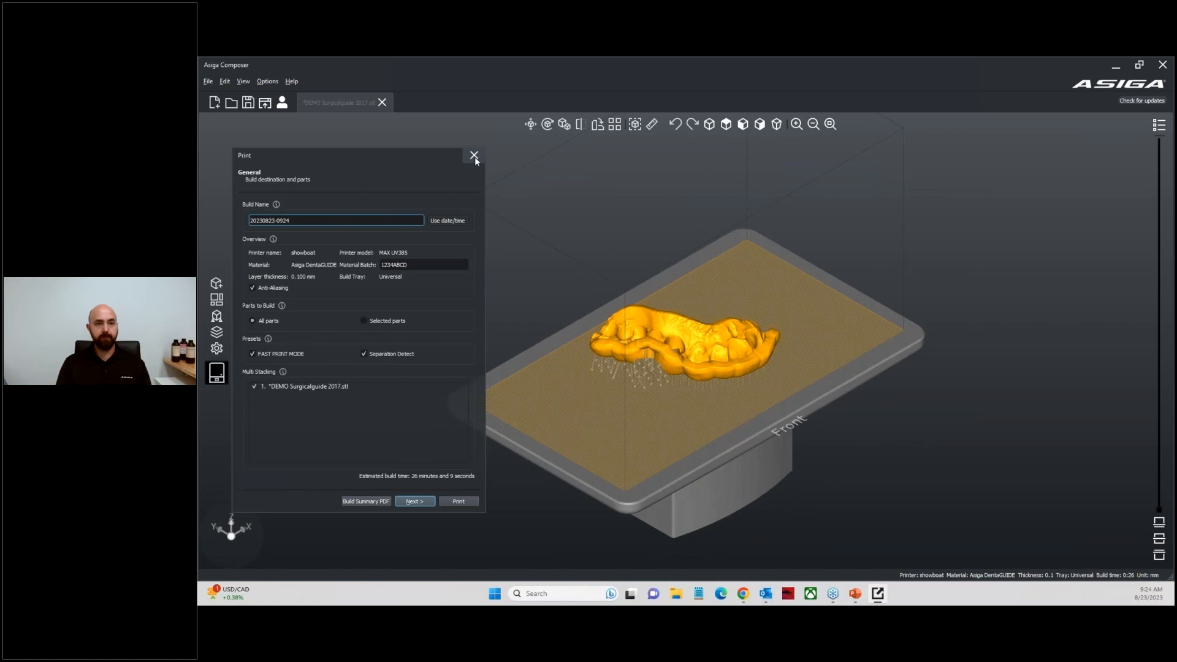
{"action": "left_click", "coordinate": [474, 156]}
{"action": "left_click_drag", "start_coordinate": [549, 325], "coordinate": [553, 415]}
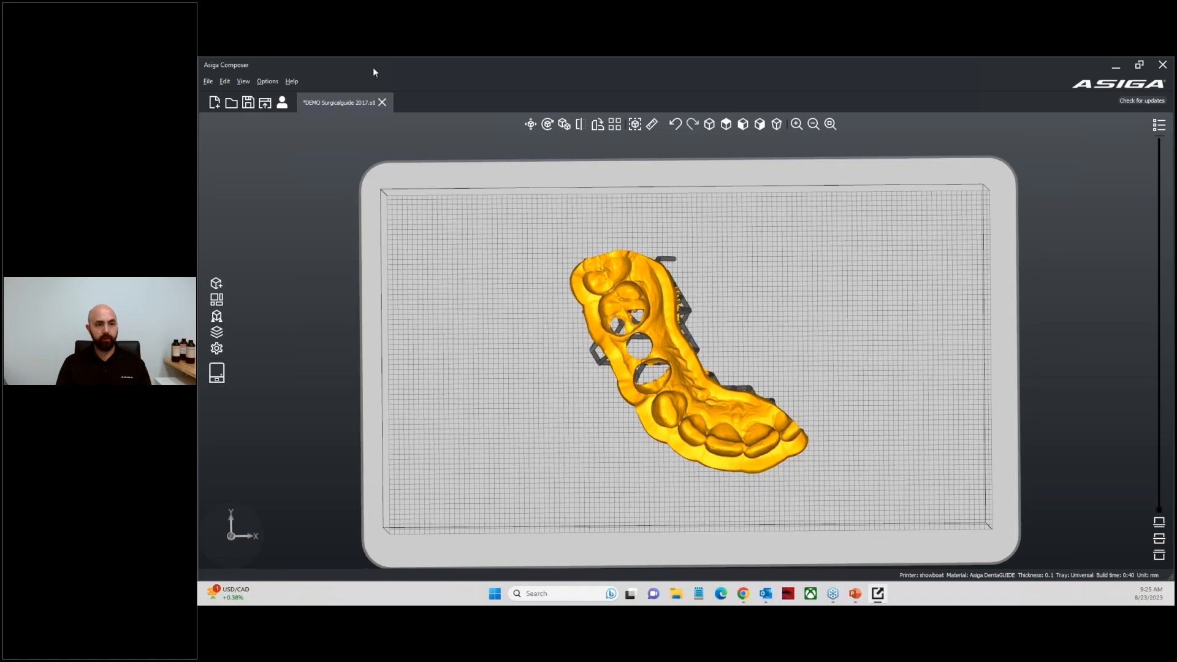
Close the surgical guide build and create a new build for the scarface printer in Asiga DentaMODEL with 0.050 mm layers and the Low Force tray
{"action": "left_click", "coordinate": [383, 103]}
{"action": "left_click", "coordinate": [666, 345]}
{"action": "left_click", "coordinate": [554, 347]}
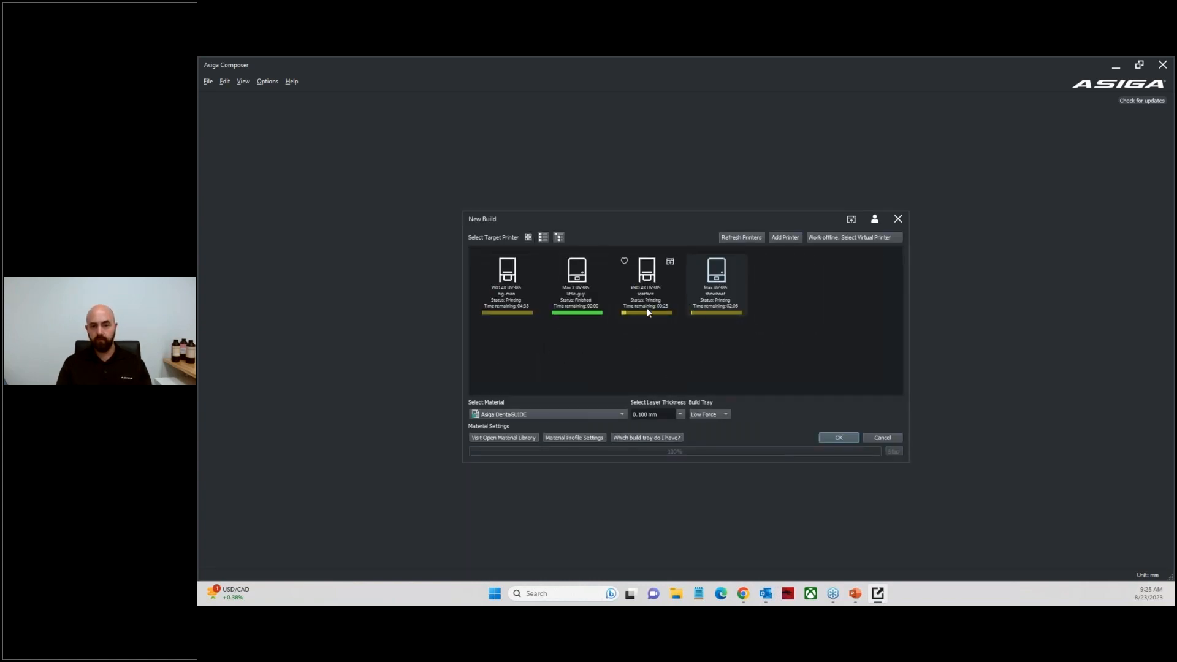
{"action": "left_click", "coordinate": [646, 291]}
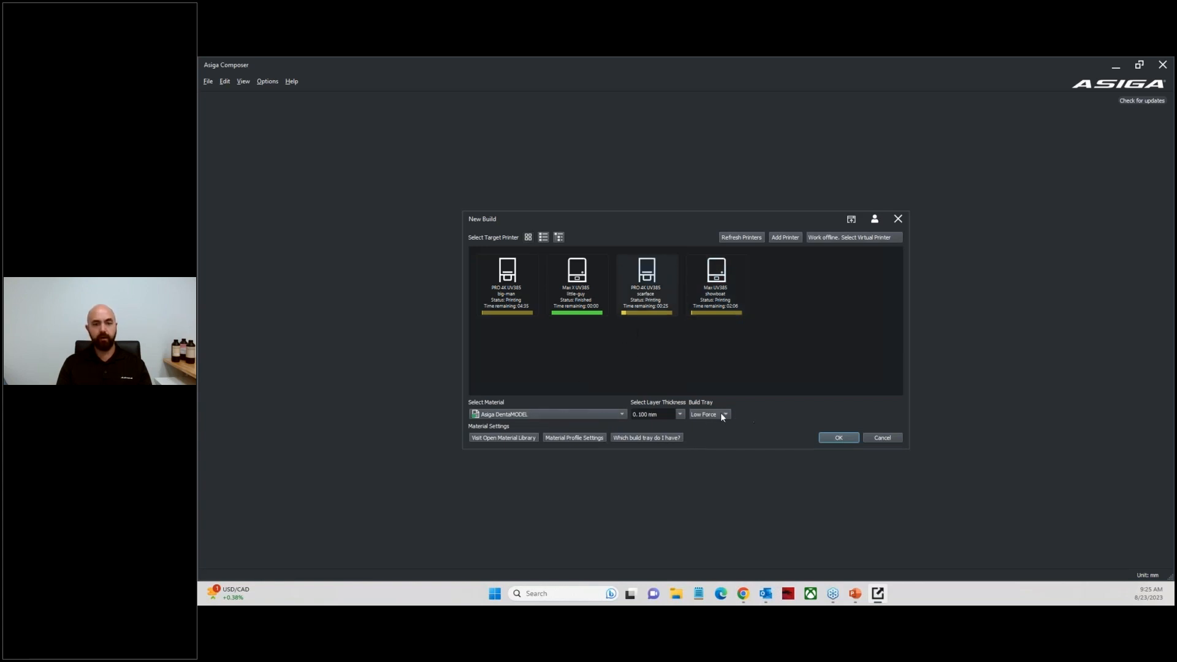
{"action": "left_click", "coordinate": [685, 414]}
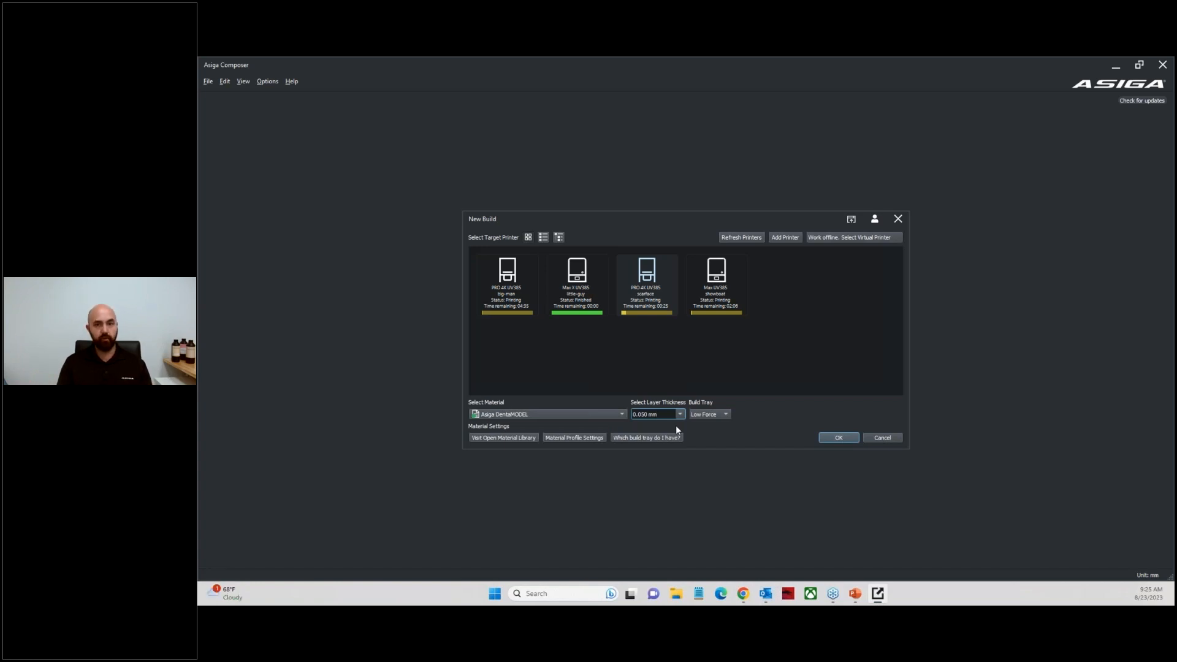
{"action": "left_click", "coordinate": [825, 439]}
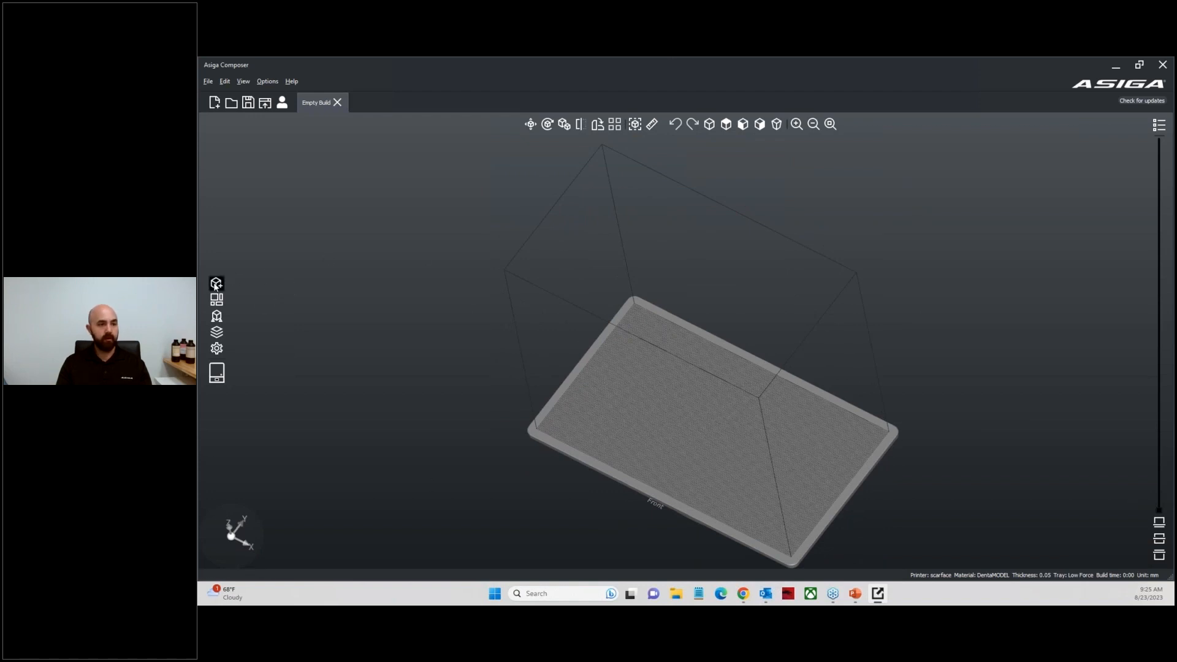
Add the hollow 2017 surgical guide model and the Bridge case's die_1, die_2 and modelbase files to the list of parts
{"action": "left_click", "coordinate": [216, 284]}
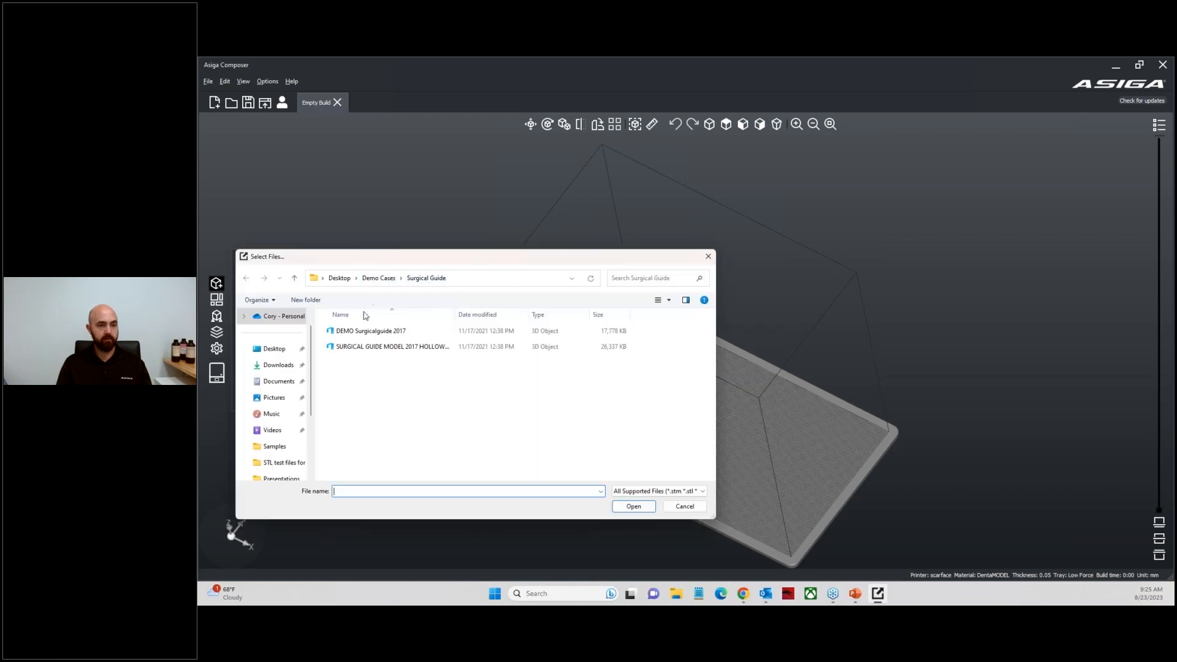
{"action": "double_click", "coordinate": [370, 347]}
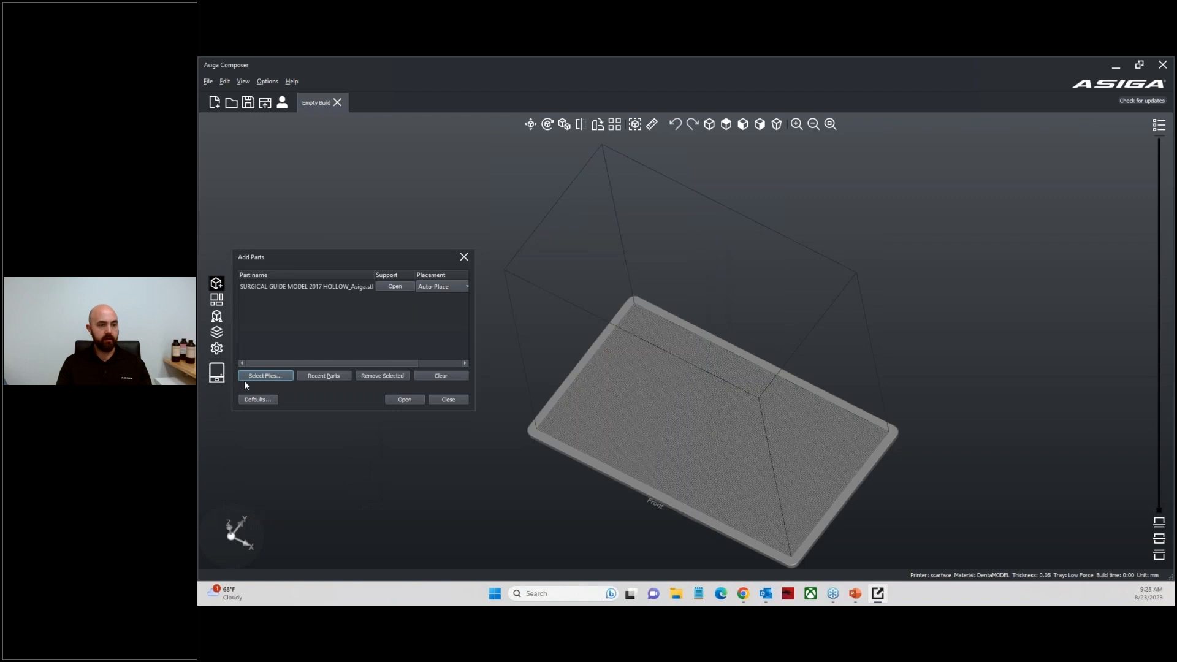
{"action": "left_click", "coordinate": [264, 375]}
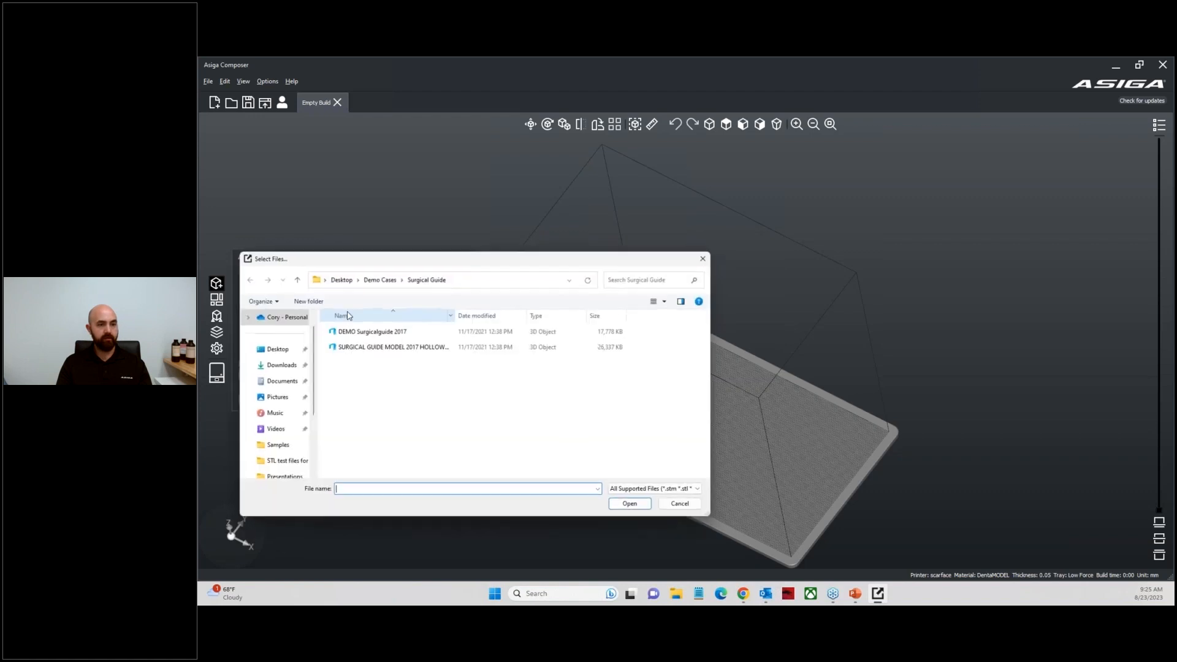
{"action": "left_click", "coordinate": [378, 278]}
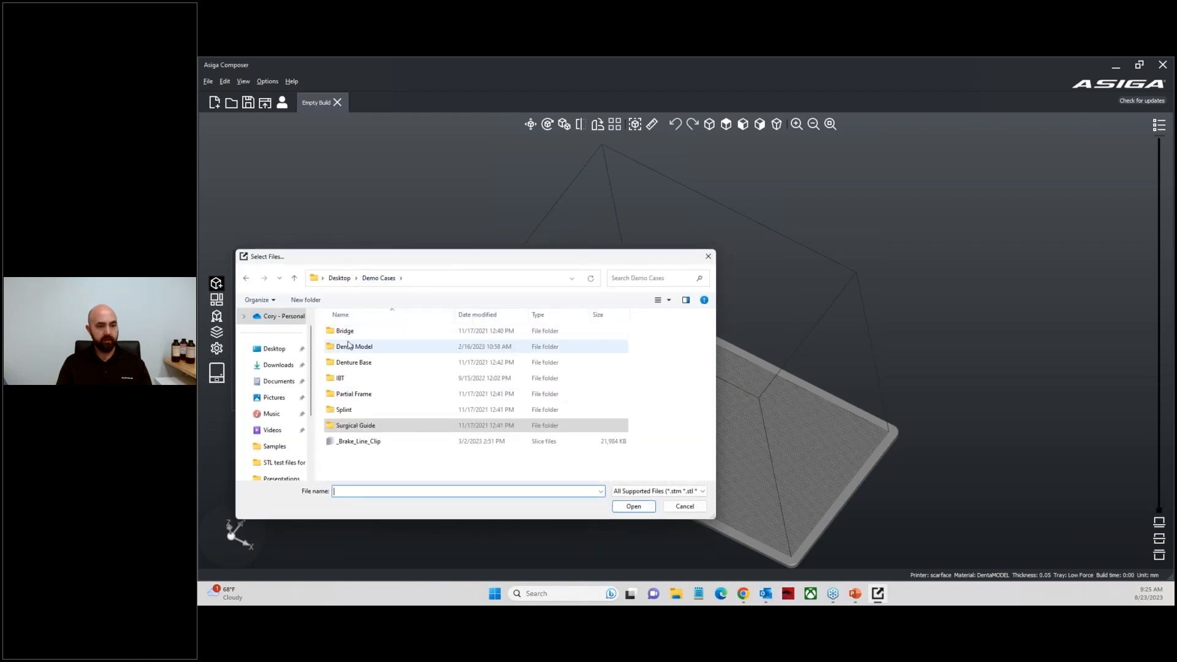
{"action": "left_click", "coordinate": [345, 335]}
{"action": "double_click", "coordinate": [346, 335]}
{"action": "left_click_drag", "start_coordinate": [364, 404], "coordinate": [350, 347]}
{"action": "left_click", "coordinate": [633, 506]}
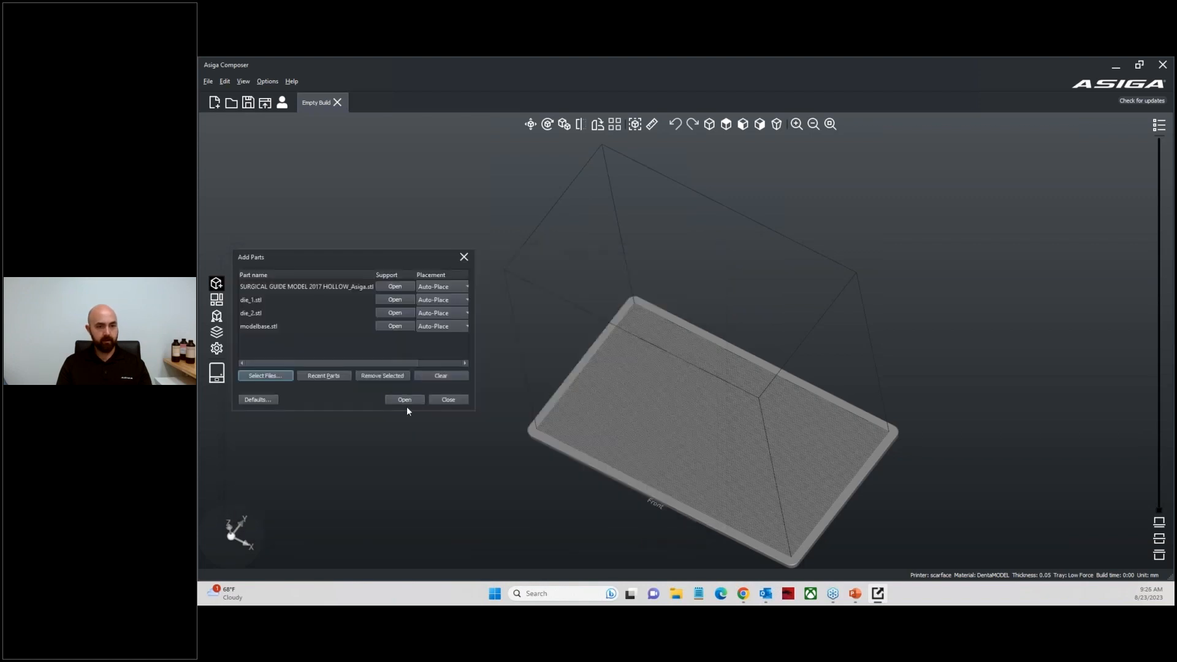
Add the model files from the Dental Model case folder and load all listed parts onto the platform with Auto-Place
{"action": "left_click", "coordinate": [266, 376]}
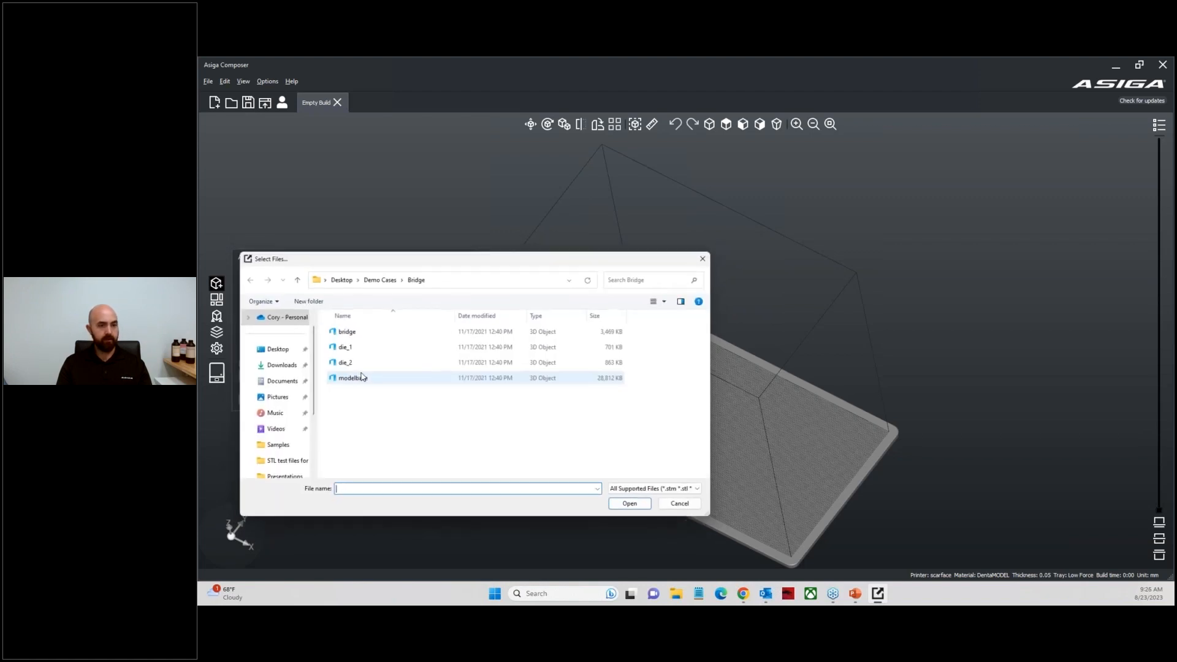
{"action": "left_click", "coordinate": [375, 277]}
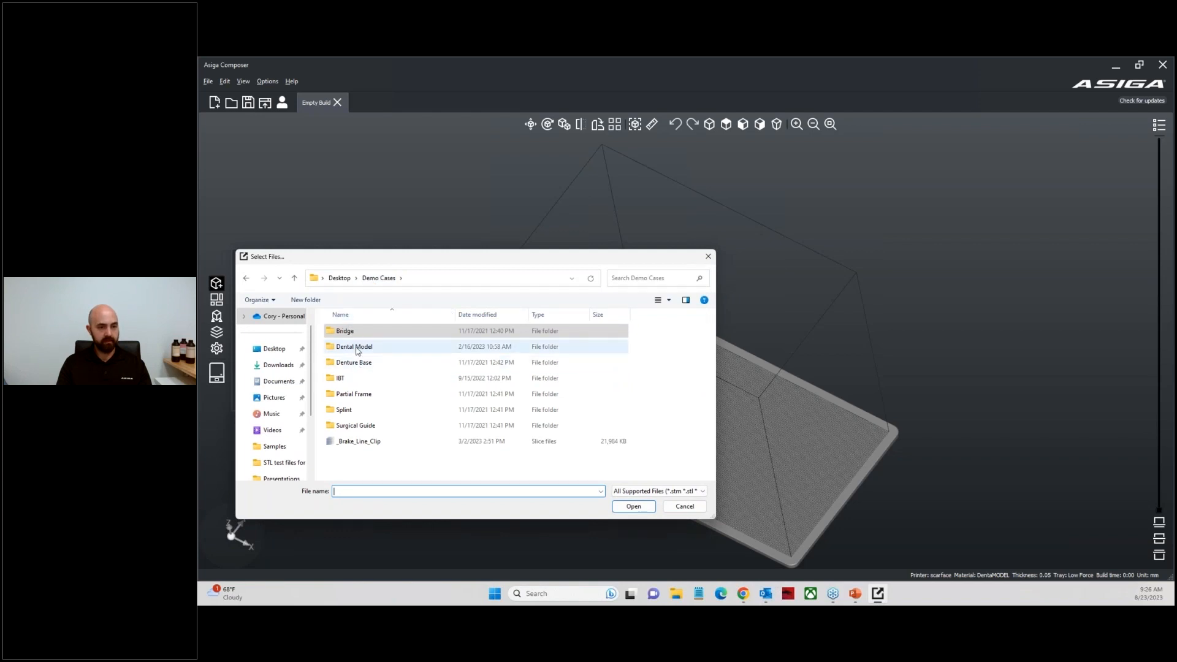
{"action": "double_click", "coordinate": [357, 348]}
{"action": "left_click_drag", "start_coordinate": [642, 333], "coordinate": [596, 347]}
{"action": "scroll", "coordinate": [597, 355], "scroll_direction": "down", "scroll_amount": 2}
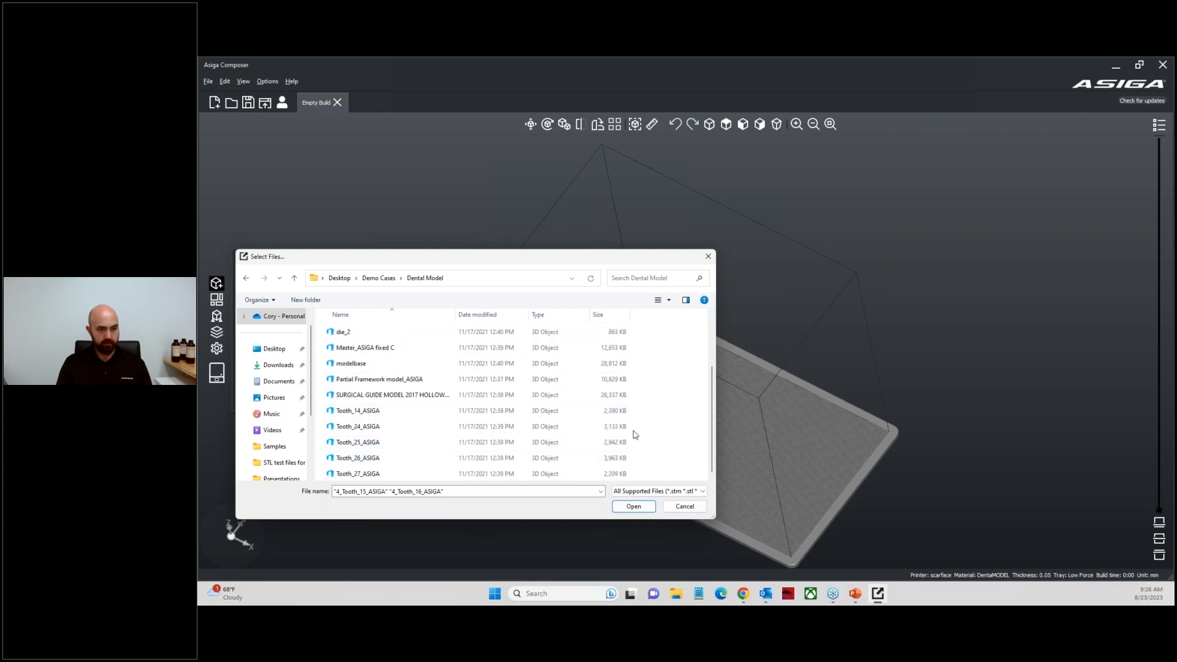
{"action": "scroll", "coordinate": [650, 419], "scroll_direction": "up", "scroll_amount": 2}
{"action": "left_click_drag", "start_coordinate": [628, 341], "coordinate": [632, 508]}
{"action": "left_click", "coordinate": [633, 507]}
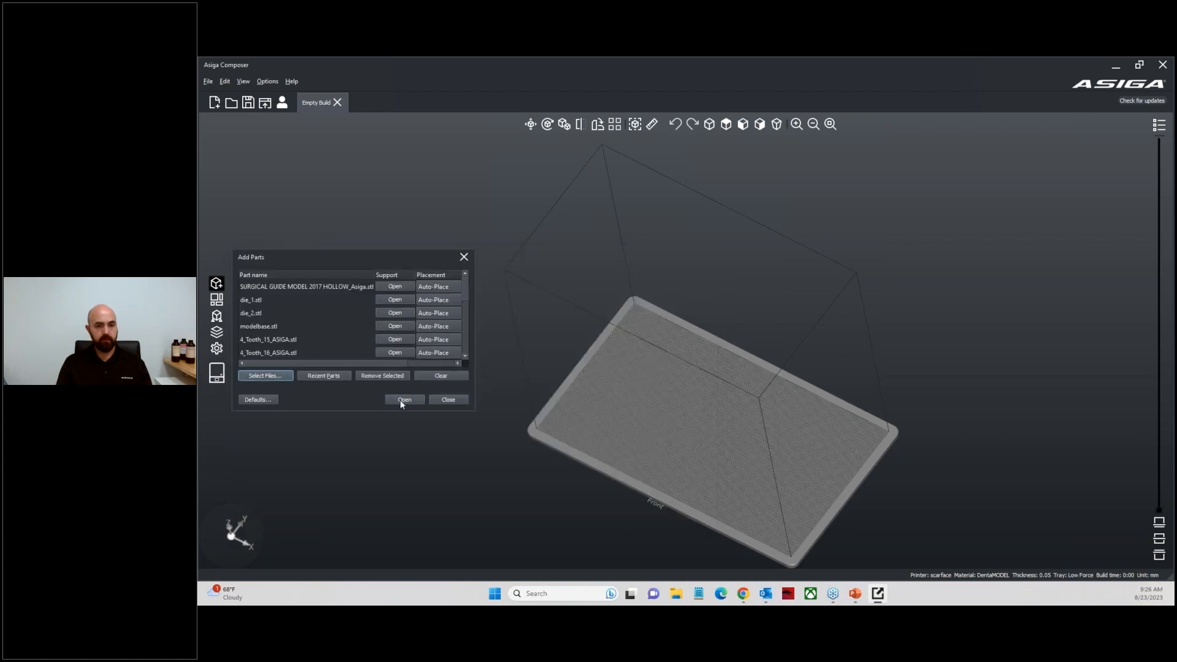
{"action": "left_click", "coordinate": [402, 402]}
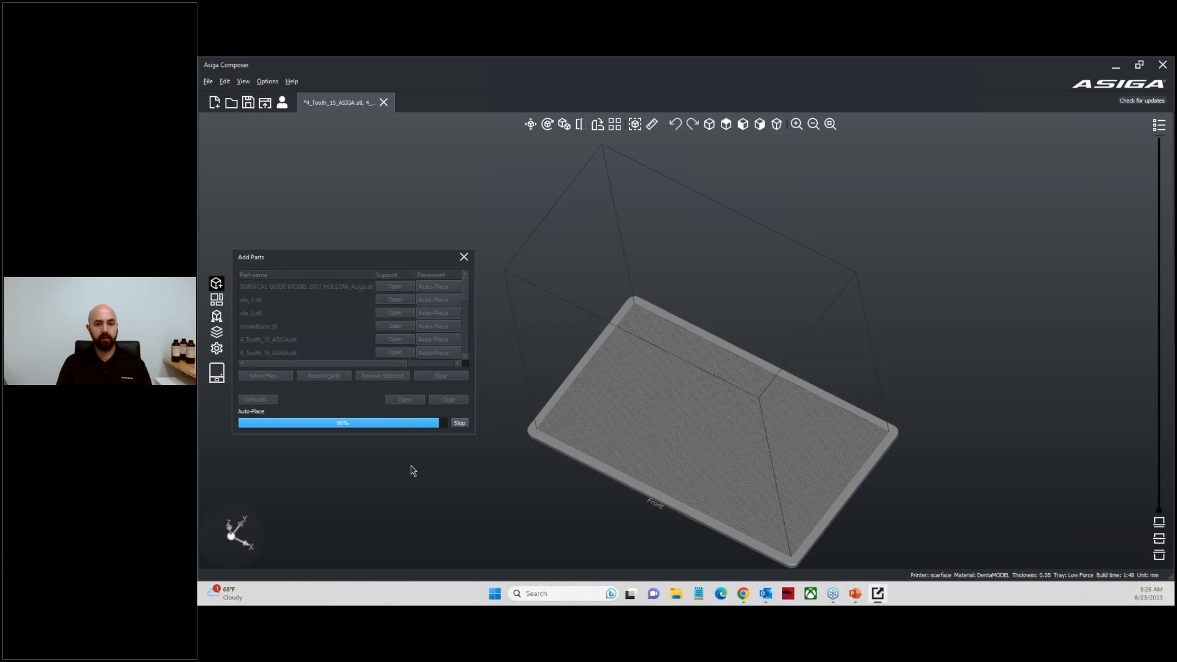
Delete the duplicate partial-arch bridge model lying outside the build platform, working from the top view
{"action": "left_click", "coordinate": [726, 125]}
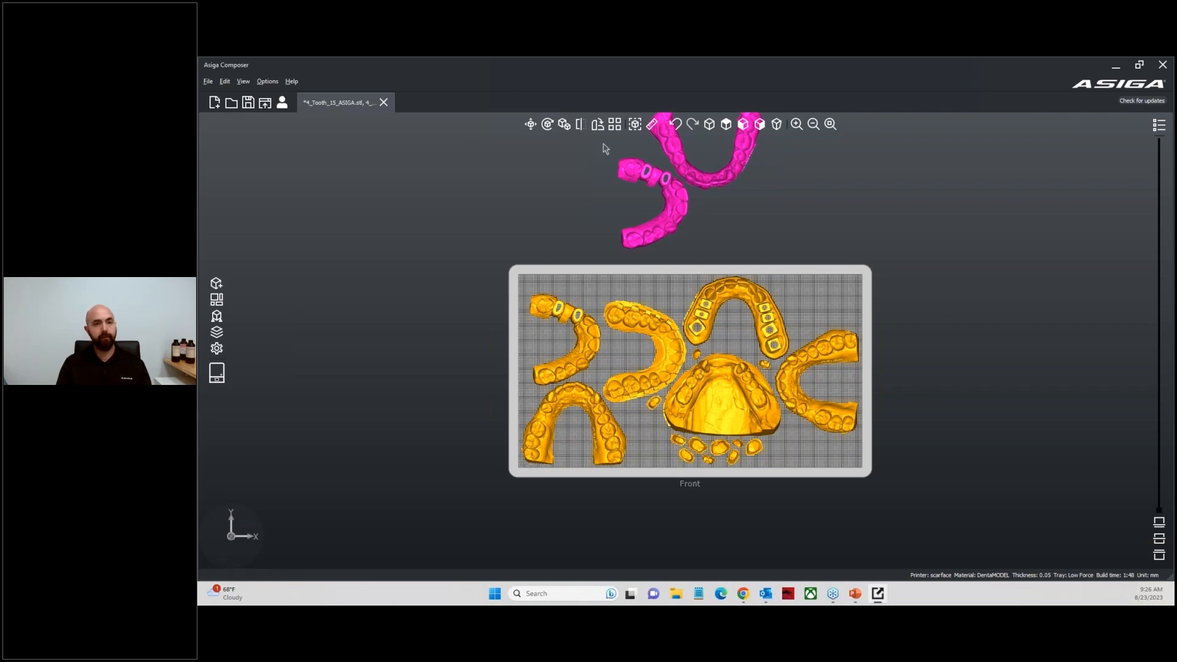
{"action": "scroll", "coordinate": [653, 260], "scroll_direction": "down", "scroll_amount": 2}
{"action": "middle_click_drag", "start_coordinate": [584, 223], "coordinate": [517, 241]}
{"action": "left_click", "coordinate": [569, 214]}
{"action": "key", "text": "Delete"}
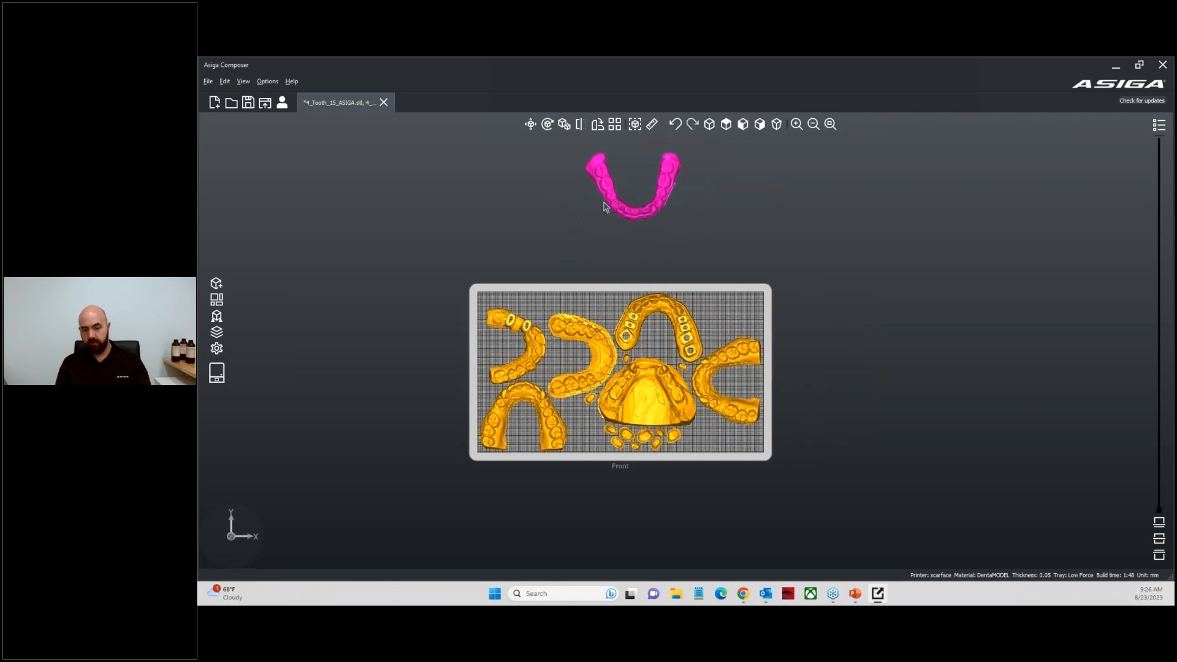
Delete the full-arch model at the platform's right end and place Asiga Splint case 2_Model.stl there, rotated sideways
{"action": "left_click", "coordinate": [620, 207]}
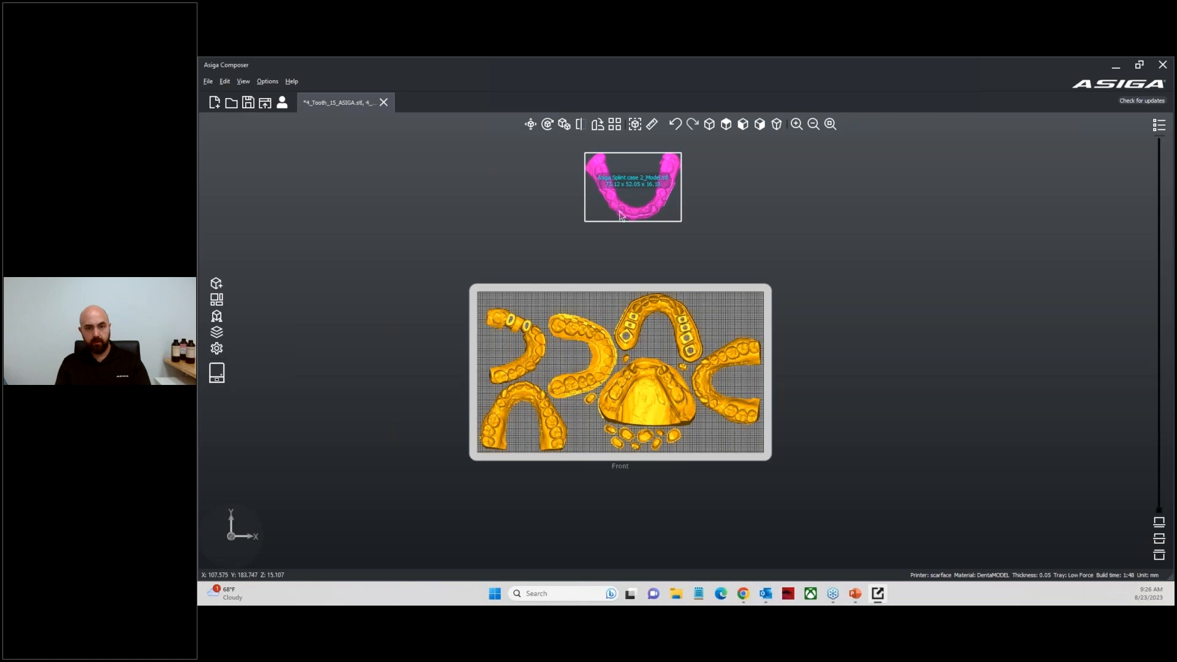
{"action": "left_click", "coordinate": [733, 355]}
{"action": "key", "text": "Delete"}
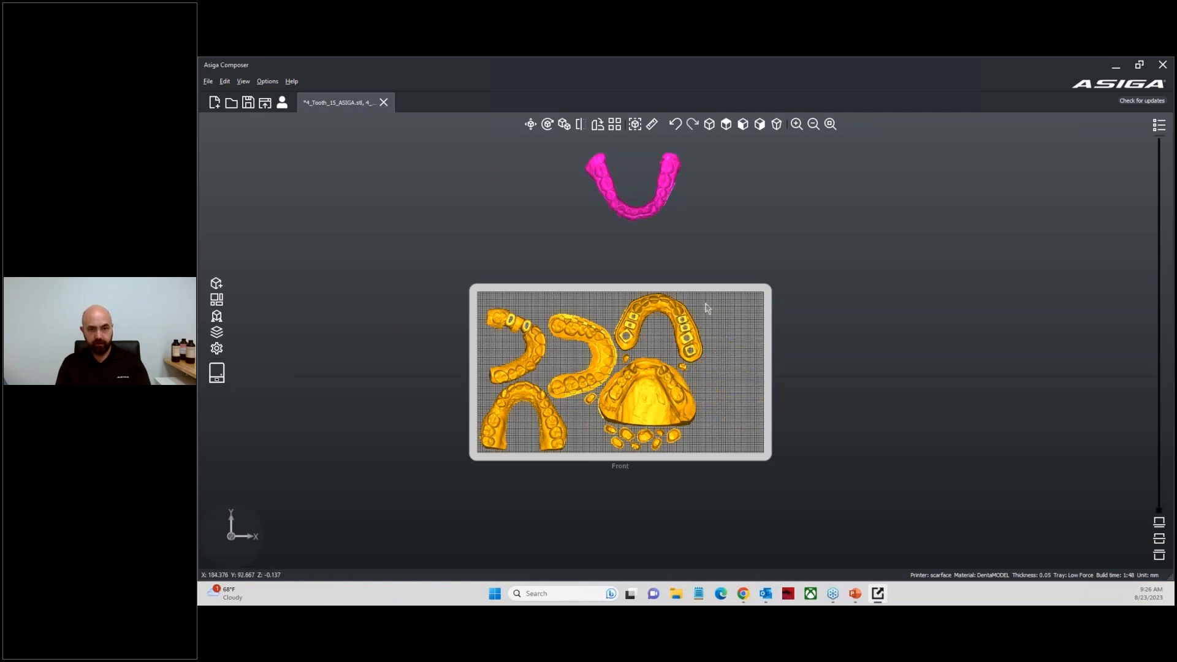
{"action": "left_click", "coordinate": [629, 214]}
{"action": "left_click_drag", "start_coordinate": [655, 210], "coordinate": [754, 375]}
{"action": "mouse_move", "coordinate": [722, 397]}
{"action": "right_mouse_down"}
{"action": "mouse_move", "coordinate": [734, 393]}
{"action": "mouse_move", "coordinate": [722, 409]}
{"action": "mouse_move", "coordinate": [735, 394]}
{"action": "right_mouse_up"}
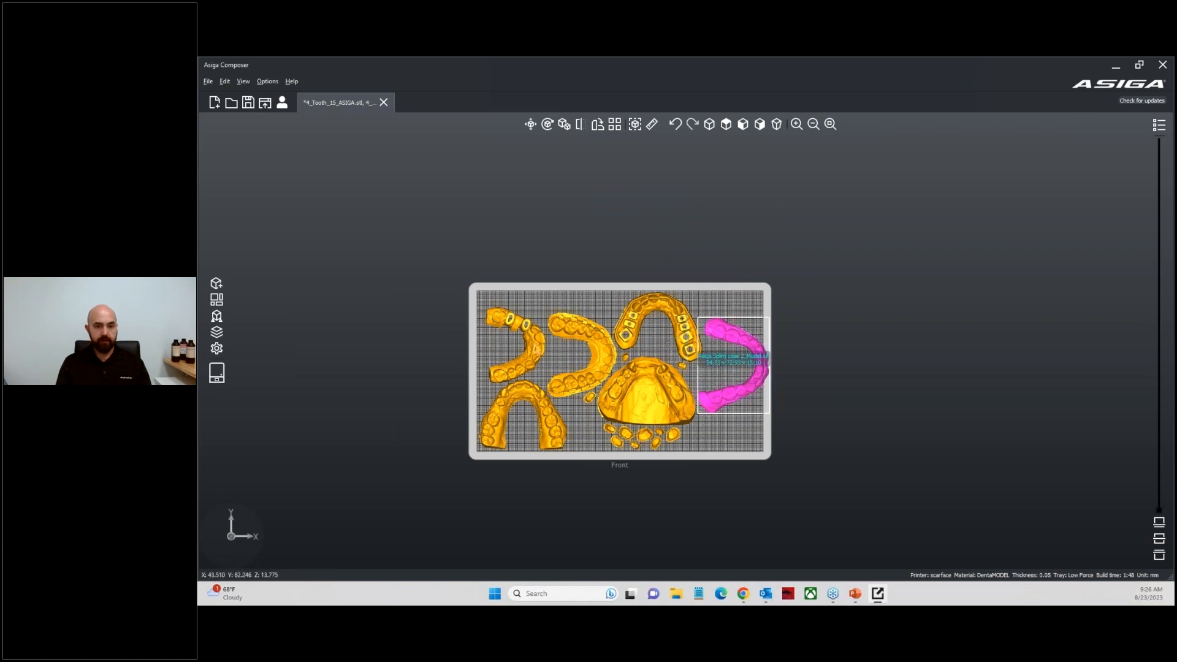
Rotate the partial-arch bridge model into the platform's back left corner and nest the rotated IBT model closely against it
{"action": "right_click_drag", "start_coordinate": [515, 337], "coordinate": [562, 339]}
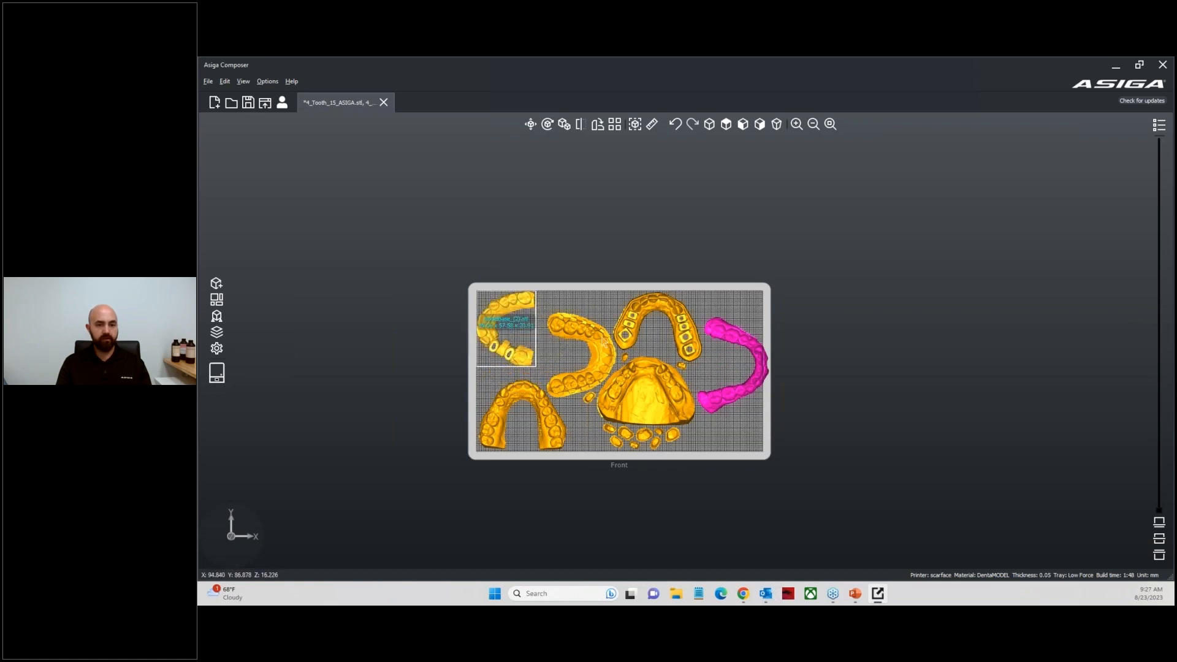
{"action": "left_click_drag", "start_coordinate": [591, 331], "coordinate": [553, 332]}
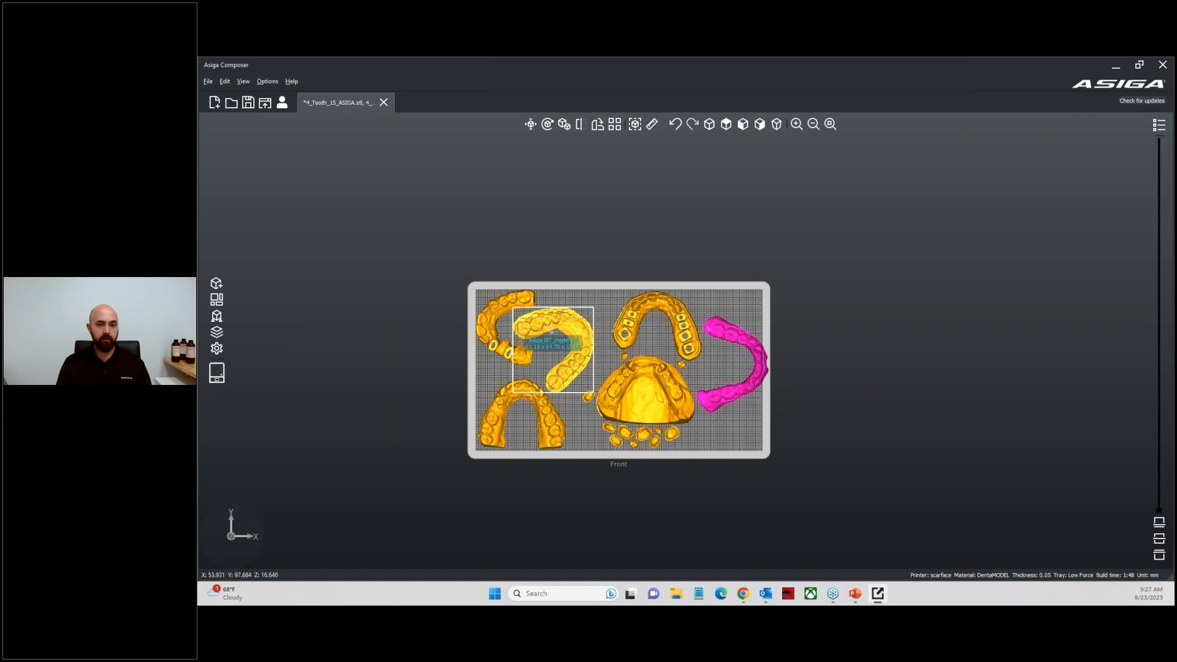
{"action": "scroll", "coordinate": [551, 333], "scroll_direction": "down", "scroll_amount": 8, "text": "shift"}
{"action": "scroll", "coordinate": [551, 334], "scroll_direction": "up", "scroll_amount": 8, "text": "shift"}
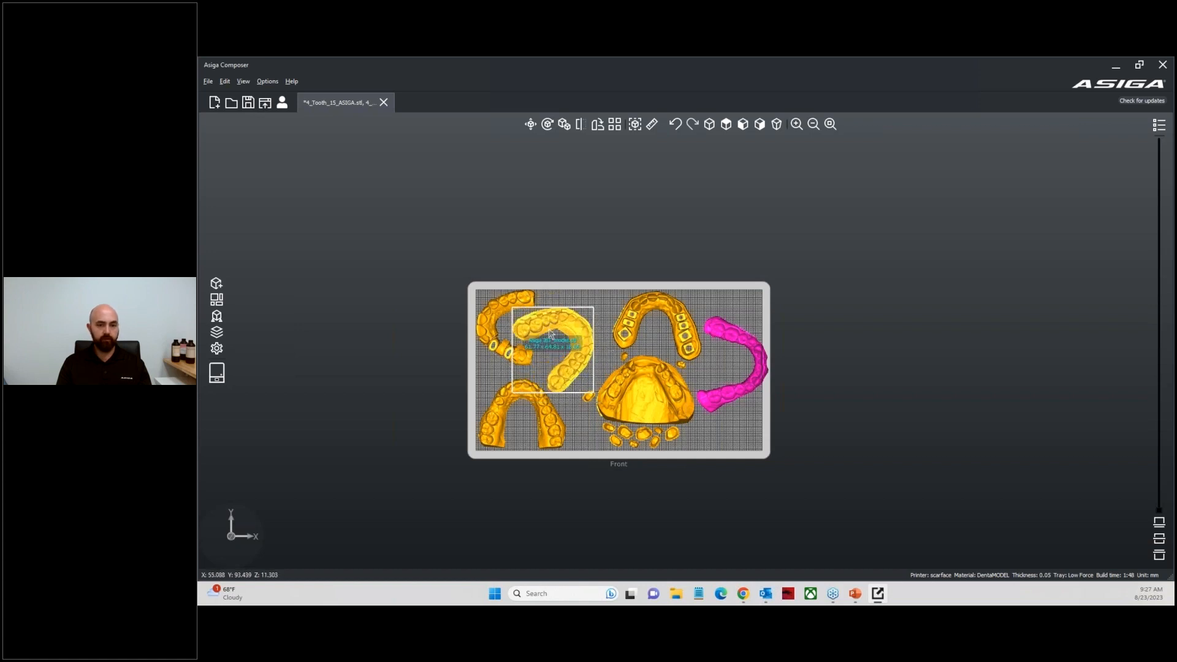
Shift the implant-hole arch model slightly left and adjust the splint model so it sits inside the platform's right edge
{"action": "left_click", "coordinate": [628, 351]}
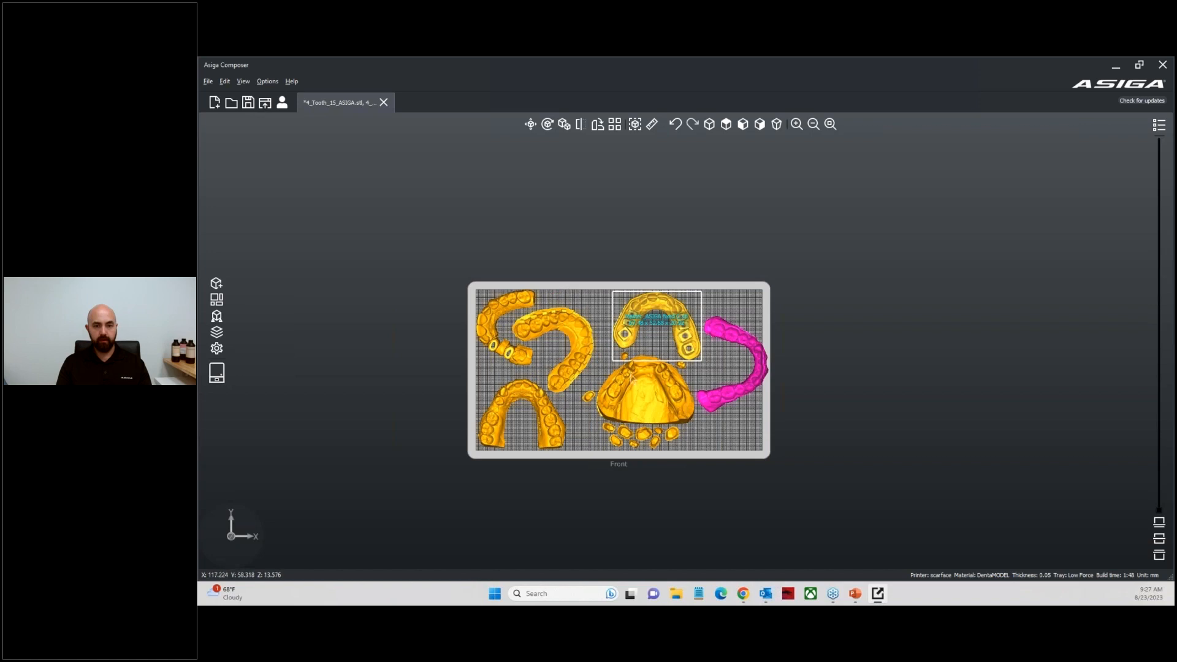
{"action": "left_click", "coordinate": [625, 331]}
{"action": "middle_click_drag", "start_coordinate": [632, 318], "coordinate": [623, 318]}
{"action": "left_click_drag", "start_coordinate": [624, 308], "coordinate": [610, 305]}
{"action": "left_click", "coordinate": [714, 331]}
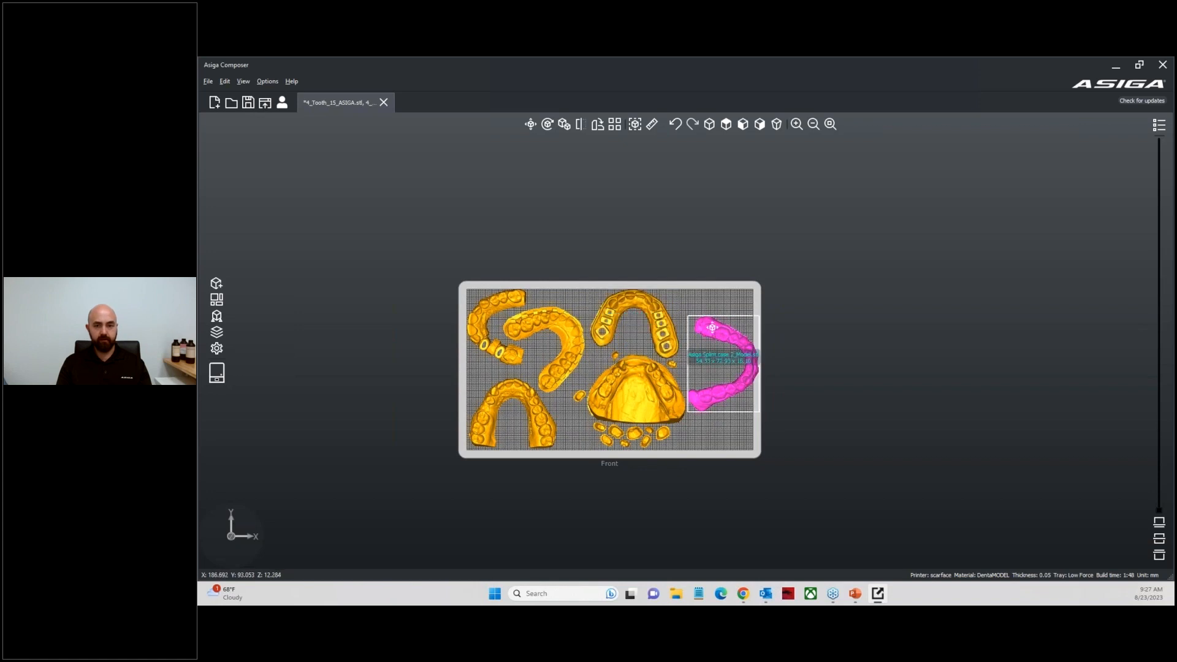
{"action": "left_click_drag", "start_coordinate": [712, 328], "coordinate": [700, 329]}
{"action": "scroll", "coordinate": [729, 377], "scroll_direction": "up", "scroll_amount": 5}
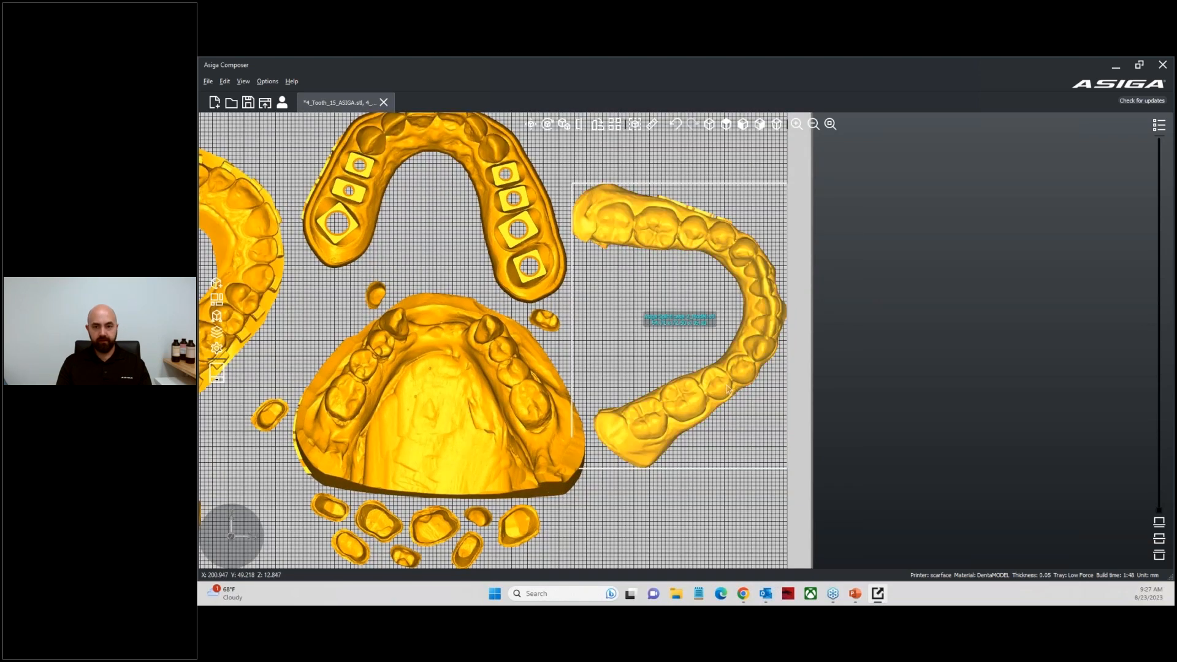
{"action": "mouse_move", "coordinate": [729, 380]}
{"action": "left_mouse_down"}
{"action": "mouse_move", "coordinate": [772, 385]}
{"action": "mouse_move", "coordinate": [722, 383]}
{"action": "left_mouse_up"}
{"action": "scroll", "coordinate": [724, 392], "scroll_direction": "down", "scroll_amount": 5}
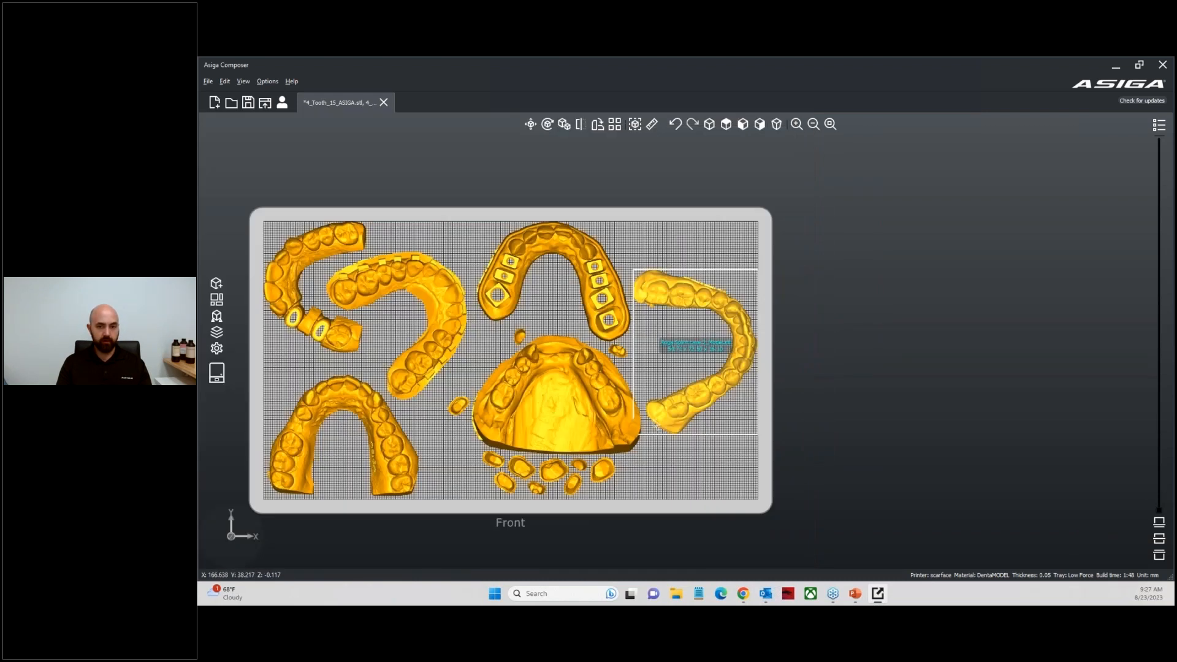
Examine the arranged models from the front and from underneath, comparing hollow and solid bases
{"action": "middle_click_drag", "start_coordinate": [787, 443], "coordinate": [916, 412]}
{"action": "right_click_drag", "start_coordinate": [920, 528], "coordinate": [886, 479]}
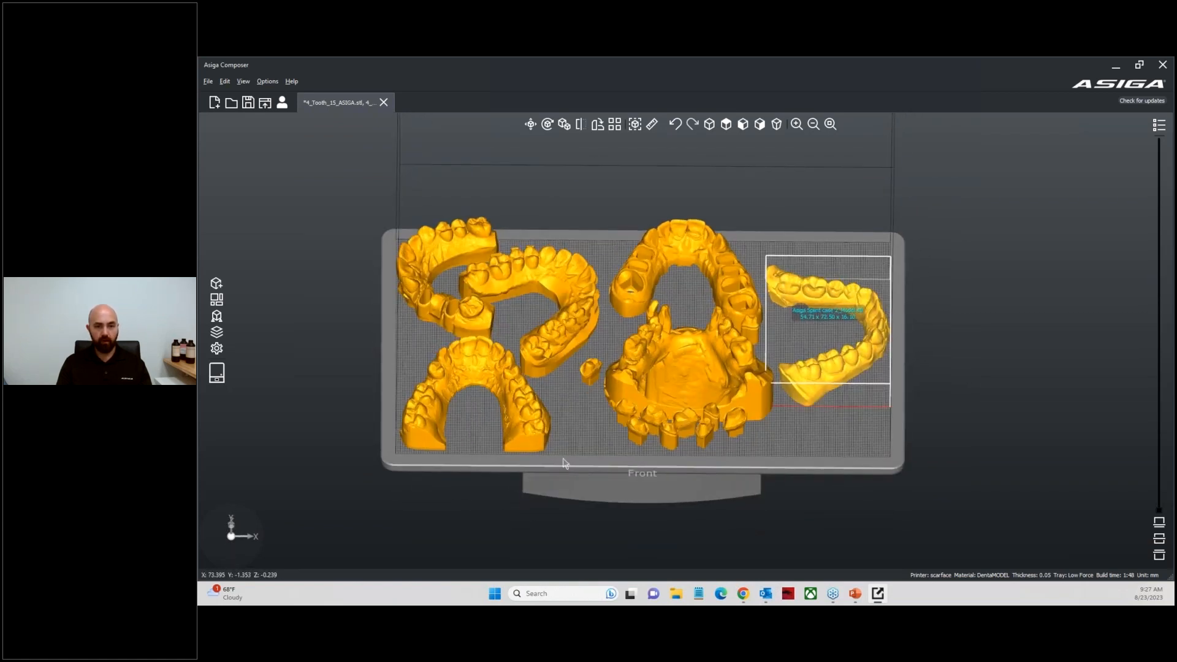
{"action": "right_click_drag", "start_coordinate": [810, 414], "coordinate": [864, 261]}
{"action": "scroll", "coordinate": [864, 261], "scroll_direction": "up", "scroll_amount": 3}
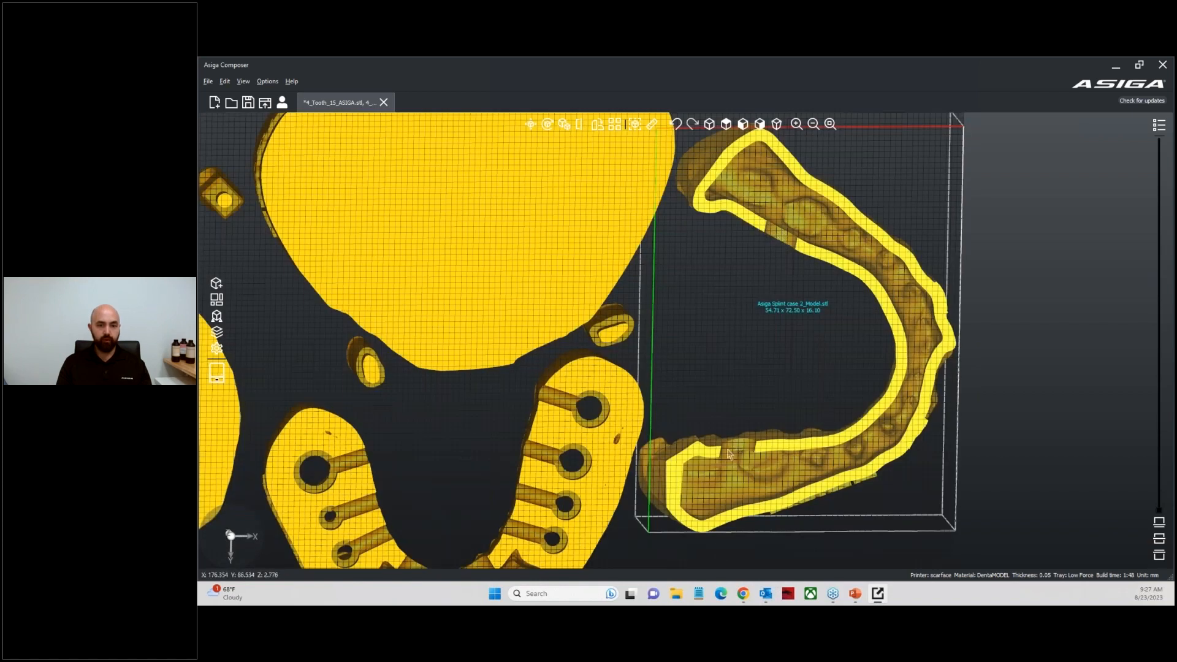
{"action": "scroll", "coordinate": [728, 453], "scroll_direction": "down", "scroll_amount": 5}
{"action": "right_click_drag", "start_coordinate": [728, 453], "coordinate": [628, 450]}
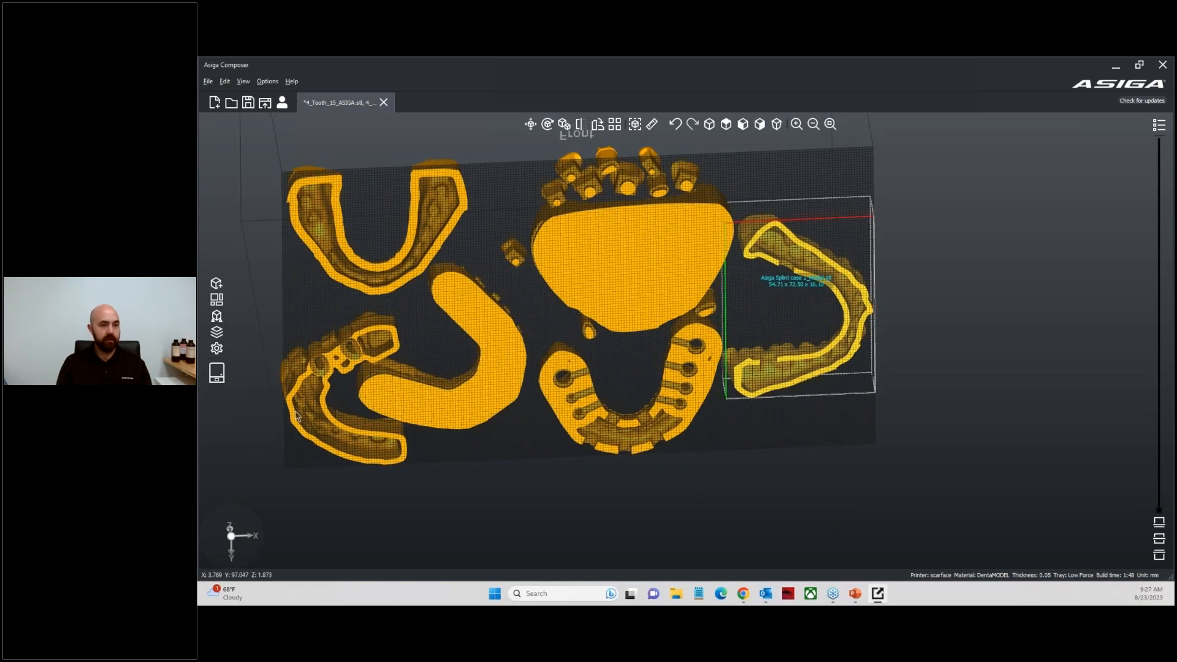
{"action": "scroll", "coordinate": [348, 433], "scroll_direction": "down", "scroll_amount": 3}
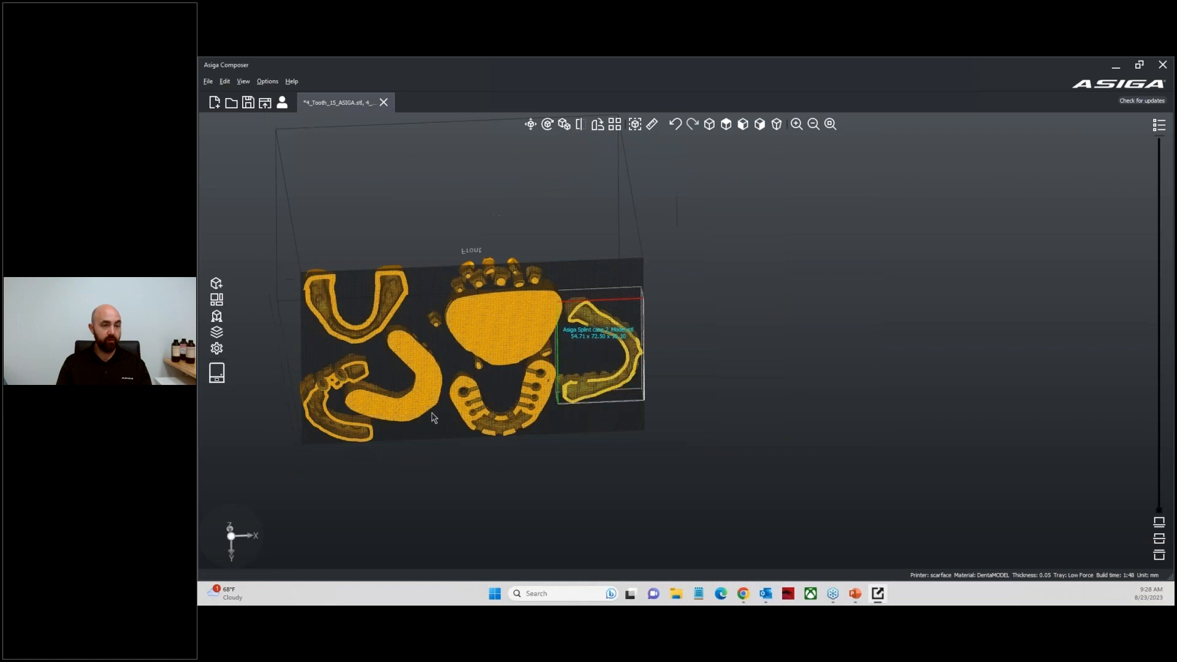
{"action": "right_click_drag", "start_coordinate": [348, 433], "coordinate": [425, 484]}
{"action": "middle_click_drag", "start_coordinate": [425, 485], "coordinate": [611, 423]}
{"action": "right_click_drag", "start_coordinate": [611, 423], "coordinate": [635, 531]}
{"action": "middle_click_drag", "start_coordinate": [635, 531], "coordinate": [686, 380]}
{"action": "right_click_drag", "start_coordinate": [639, 458], "coordinate": [635, 481]}
Select the surgical guide arch and the partial-arch bridge model, and limit support generation to selected parts in the advanced support settings
{"action": "left_click", "coordinate": [568, 382]}
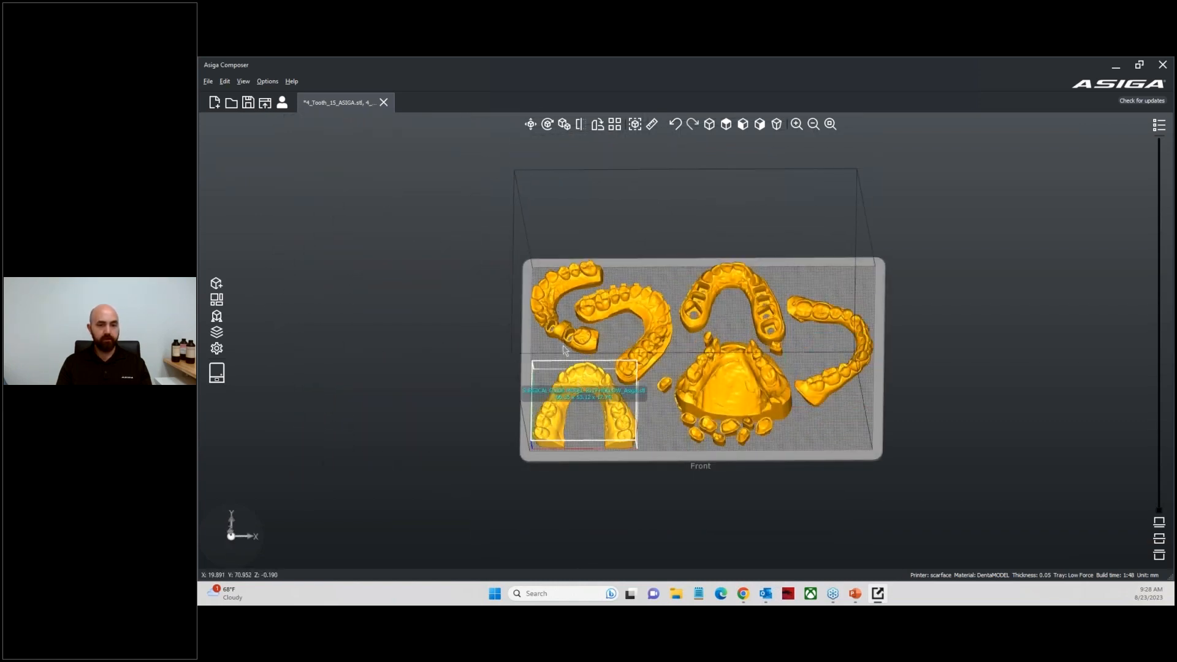
{"action": "left_click", "coordinate": [563, 342], "text": "ctrl"}
{"action": "right_click_drag", "start_coordinate": [460, 386], "coordinate": [462, 412]}
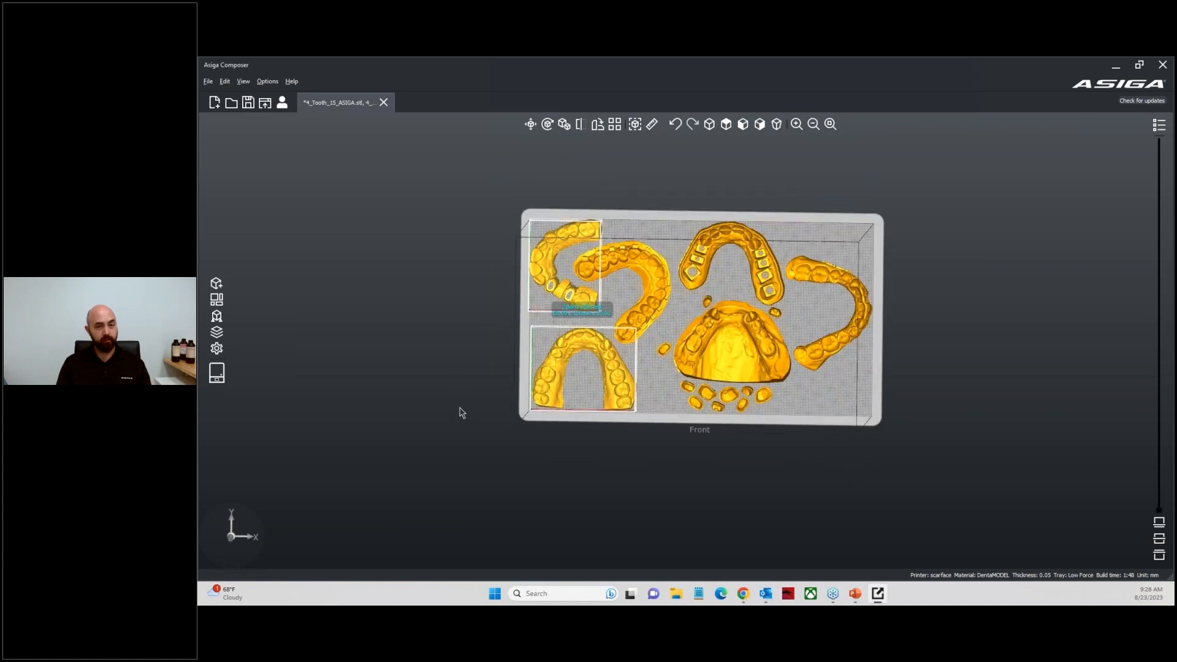
{"action": "left_click", "coordinate": [217, 316]}
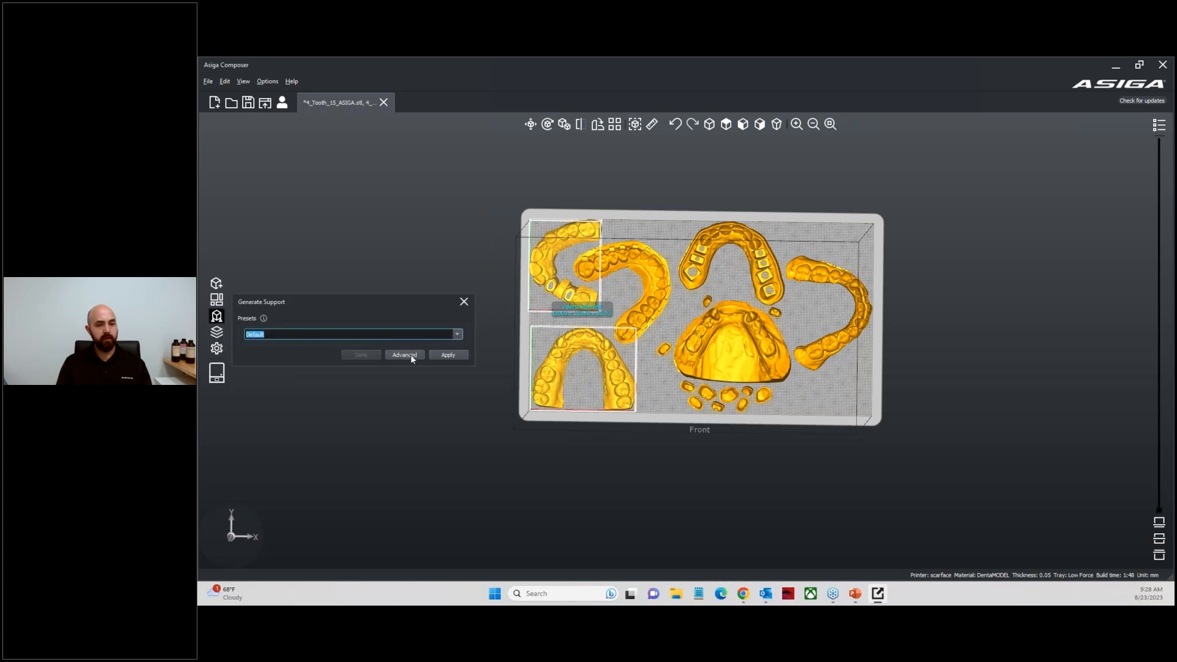
{"action": "left_click", "coordinate": [404, 355]}
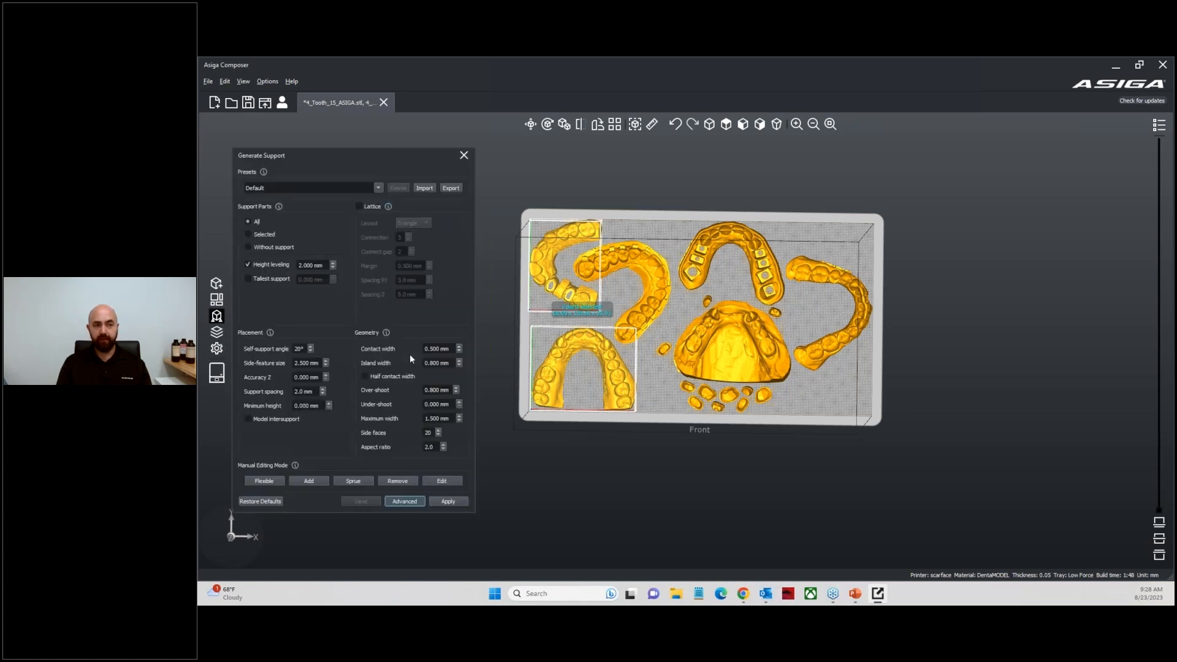
{"action": "left_click", "coordinate": [249, 235]}
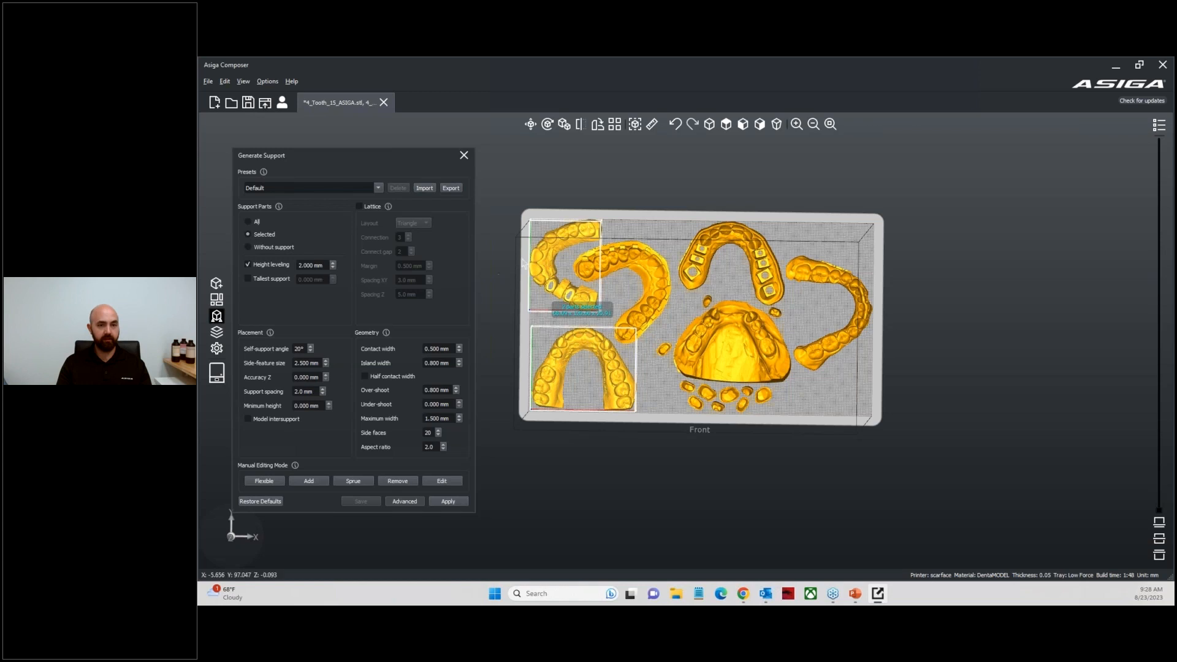
Generate supports on the two selected hollow models, close support generation, and inspect the supported bases
{"action": "left_click", "coordinate": [448, 502]}
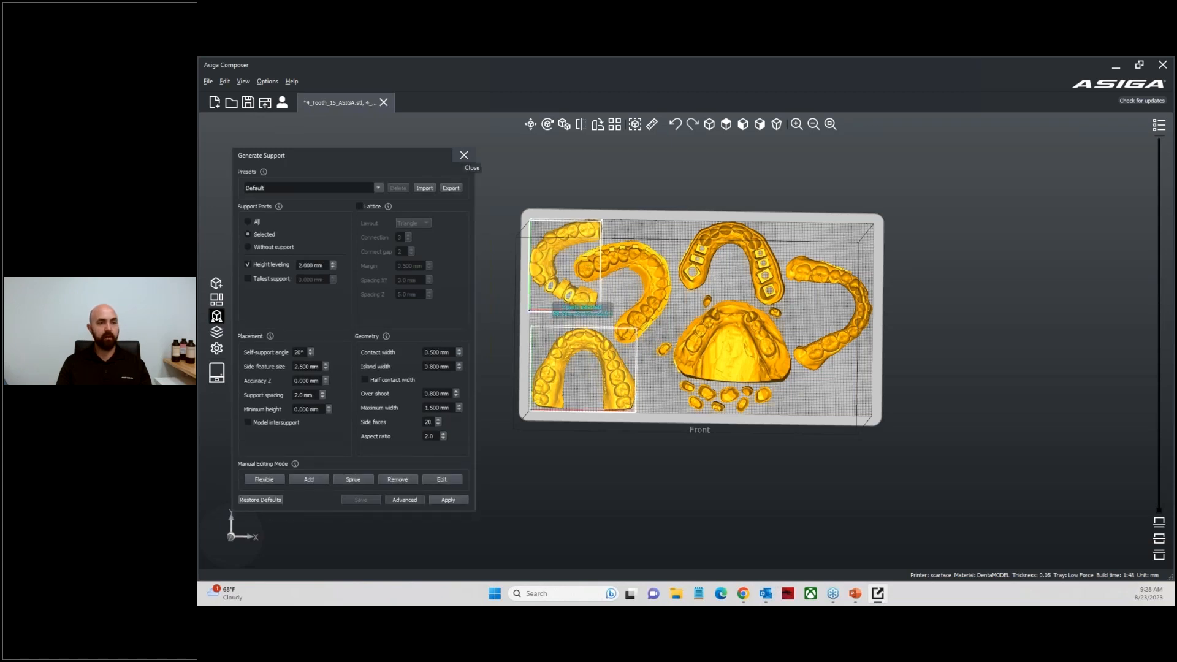
{"action": "left_click", "coordinate": [464, 155]}
{"action": "right_click_drag", "start_coordinate": [468, 362], "coordinate": [478, 302]}
{"action": "middle_click_drag", "start_coordinate": [484, 344], "coordinate": [471, 342]}
{"action": "right_click_drag", "start_coordinate": [472, 370], "coordinate": [484, 284]}
{"action": "middle_click_drag", "start_coordinate": [621, 506], "coordinate": [587, 440]}
{"action": "right_click_drag", "start_coordinate": [588, 439], "coordinate": [580, 374]}
{"action": "right_click_drag", "start_coordinate": [778, 490], "coordinate": [618, 498]}
Rotate the Partial Framework model freehand so its flat base is tilted relative to the build platform
{"action": "left_click", "coordinate": [655, 389]}
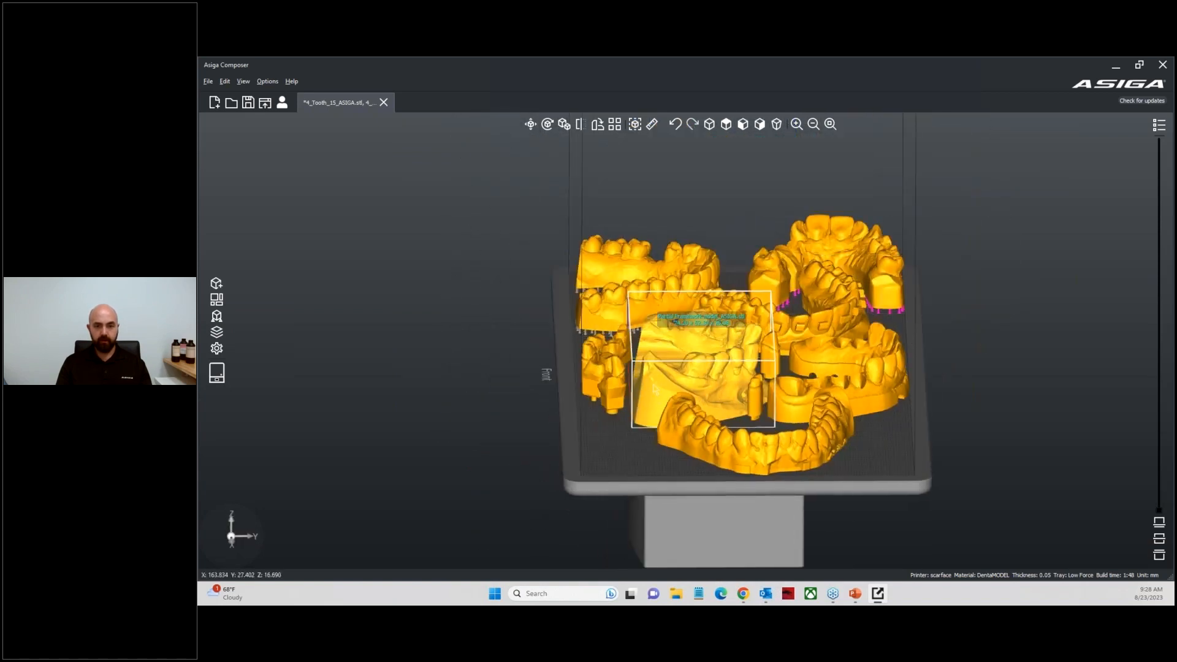
{"action": "left_click_drag", "start_coordinate": [653, 389], "coordinate": [811, 307]}
{"action": "right_click_drag", "start_coordinate": [1011, 365], "coordinate": [697, 415]}
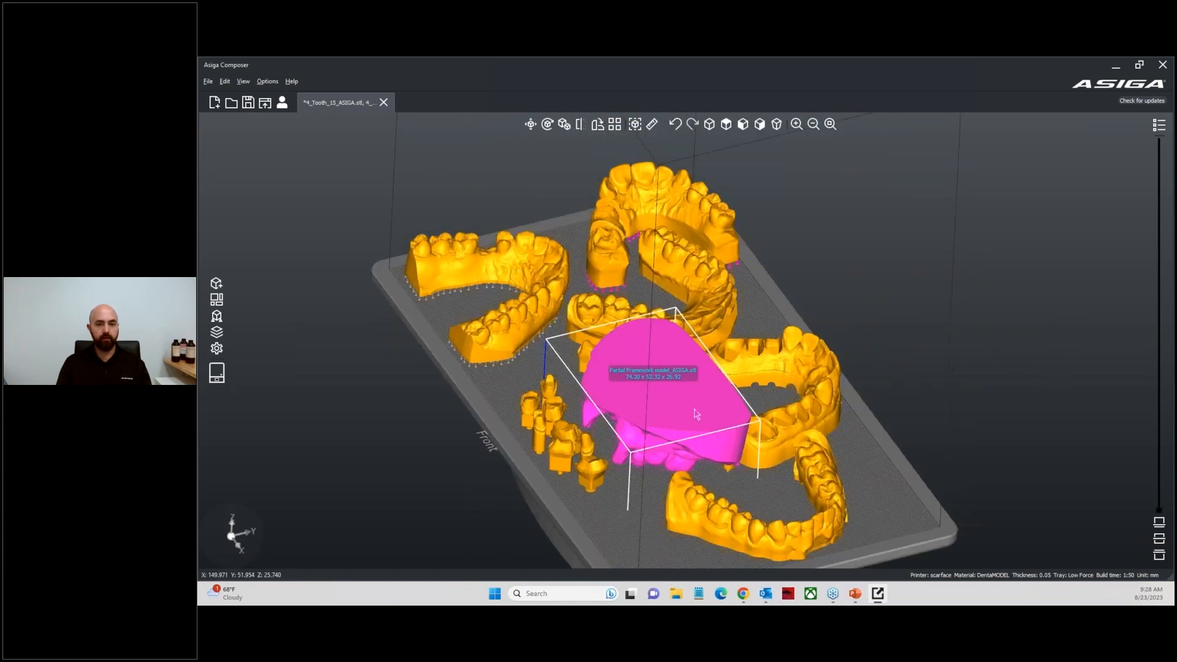
{"action": "right_click_drag", "start_coordinate": [897, 451], "coordinate": [685, 401]}
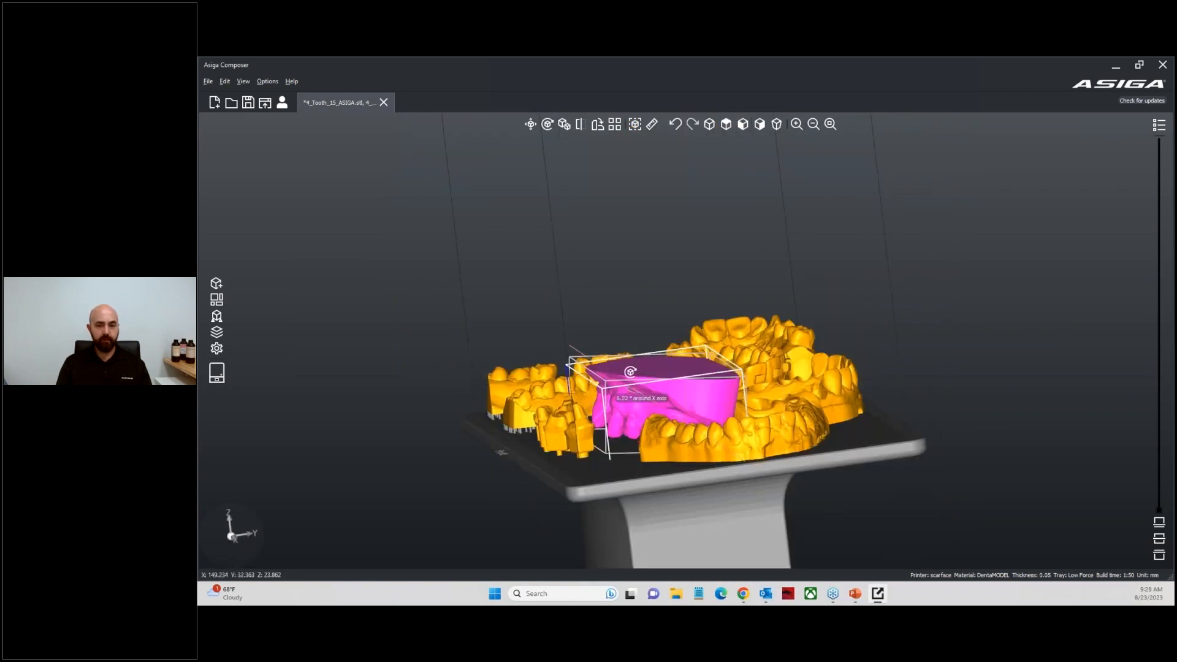
{"action": "left_click_drag", "start_coordinate": [781, 439], "coordinate": [788, 448]}
{"action": "right_click_drag", "start_coordinate": [594, 494], "coordinate": [555, 423]}
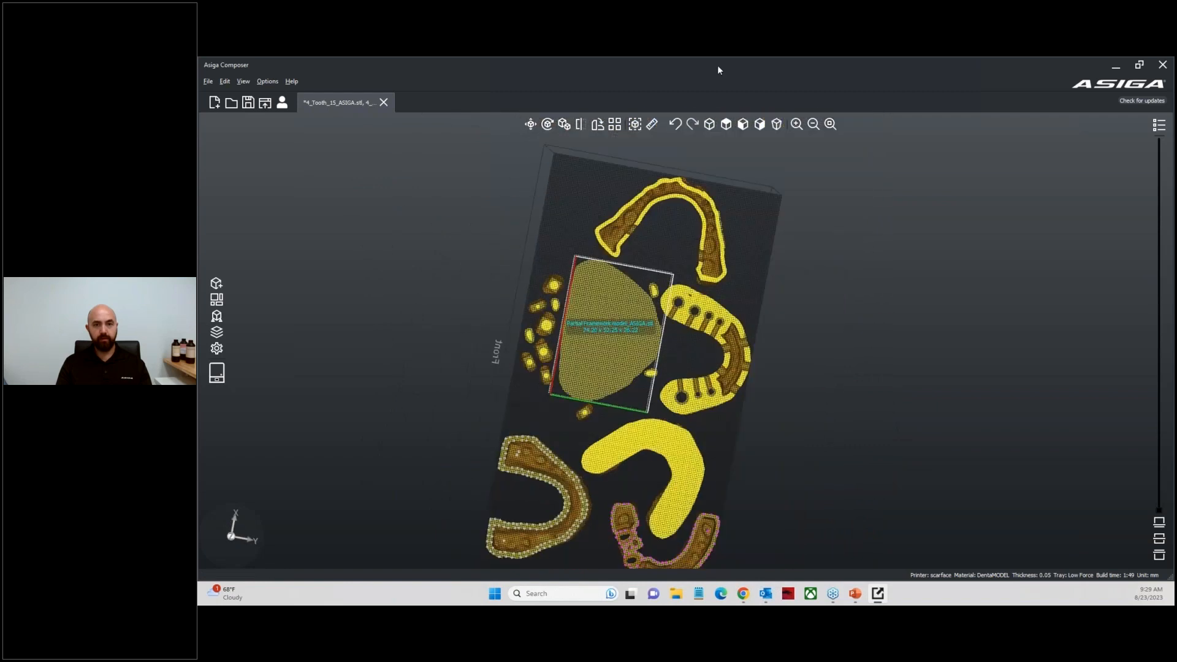
Align the Partial Framework model by its flat base face so the base lies parallel to the platform
{"action": "left_click", "coordinate": [728, 124]}
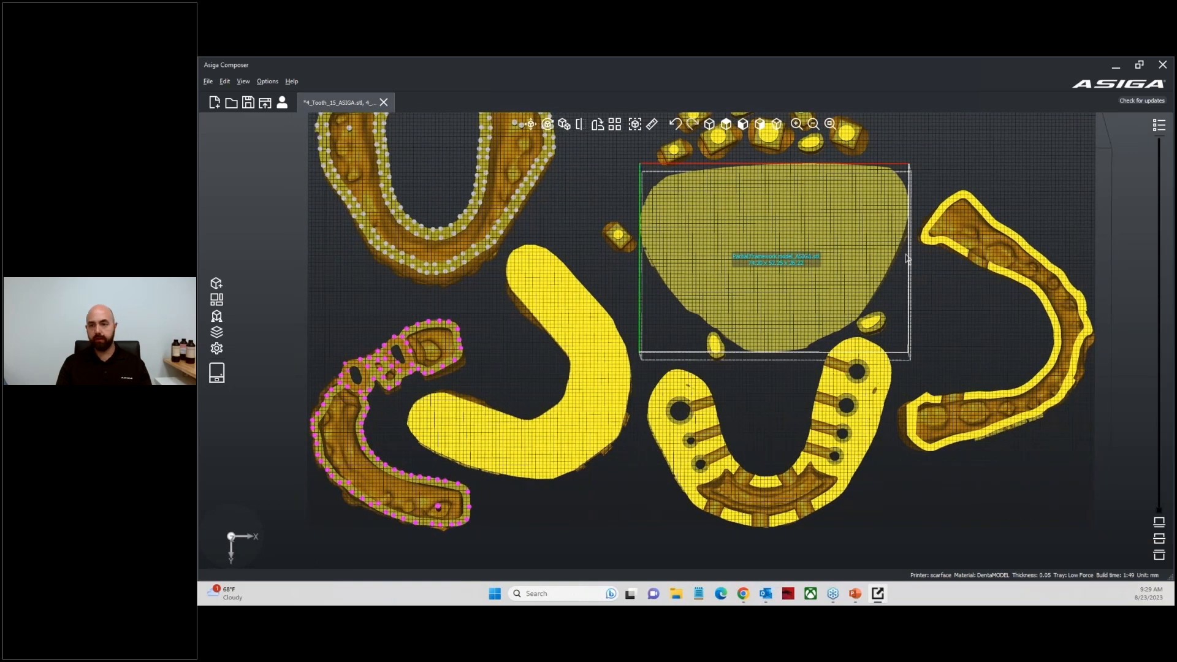
{"action": "right_click_drag", "start_coordinate": [956, 319], "coordinate": [958, 373]}
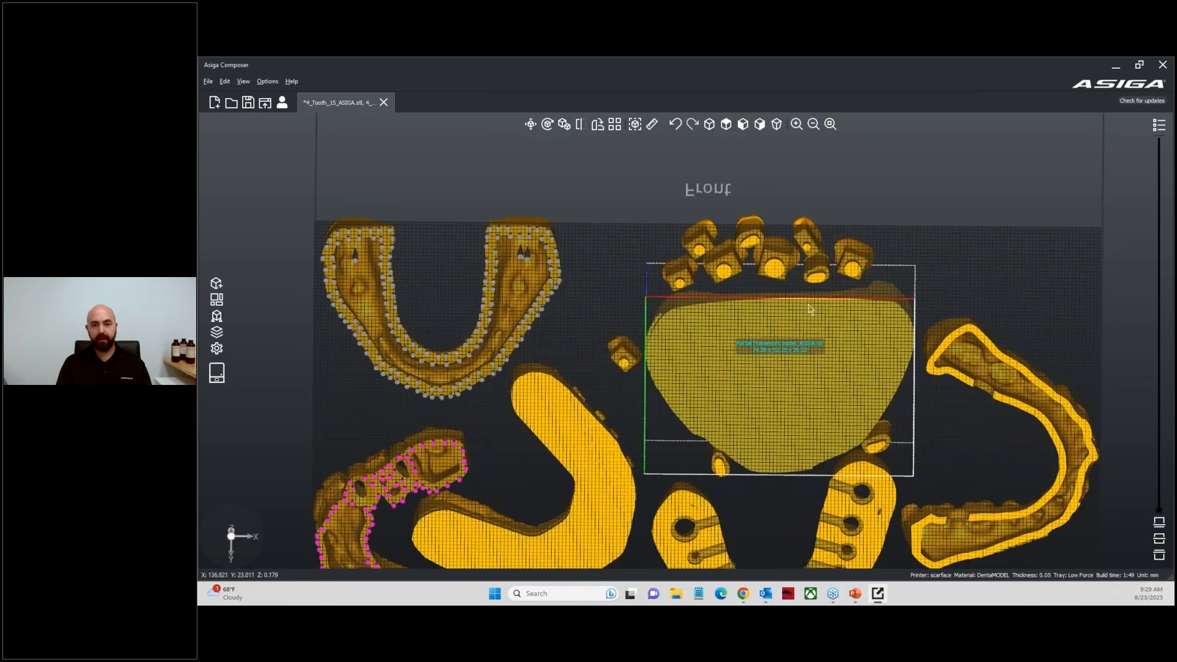
{"action": "scroll", "coordinate": [810, 309], "scroll_direction": "up", "scroll_amount": 5}
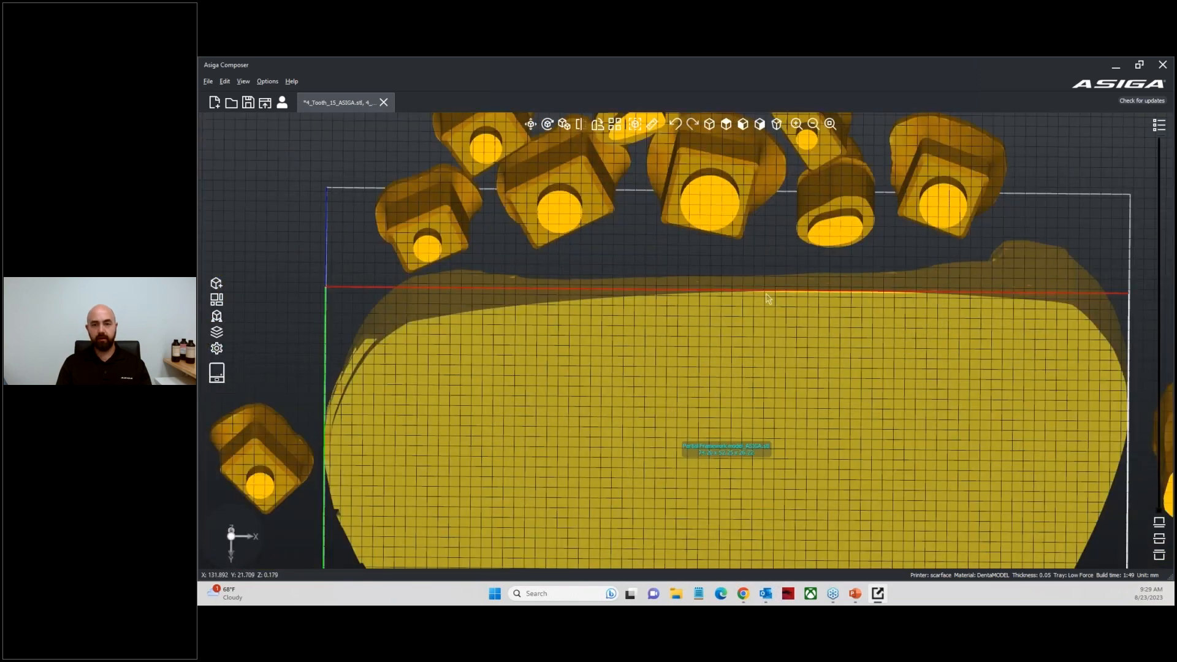
{"action": "scroll", "coordinate": [850, 316], "scroll_direction": "down", "scroll_amount": 5}
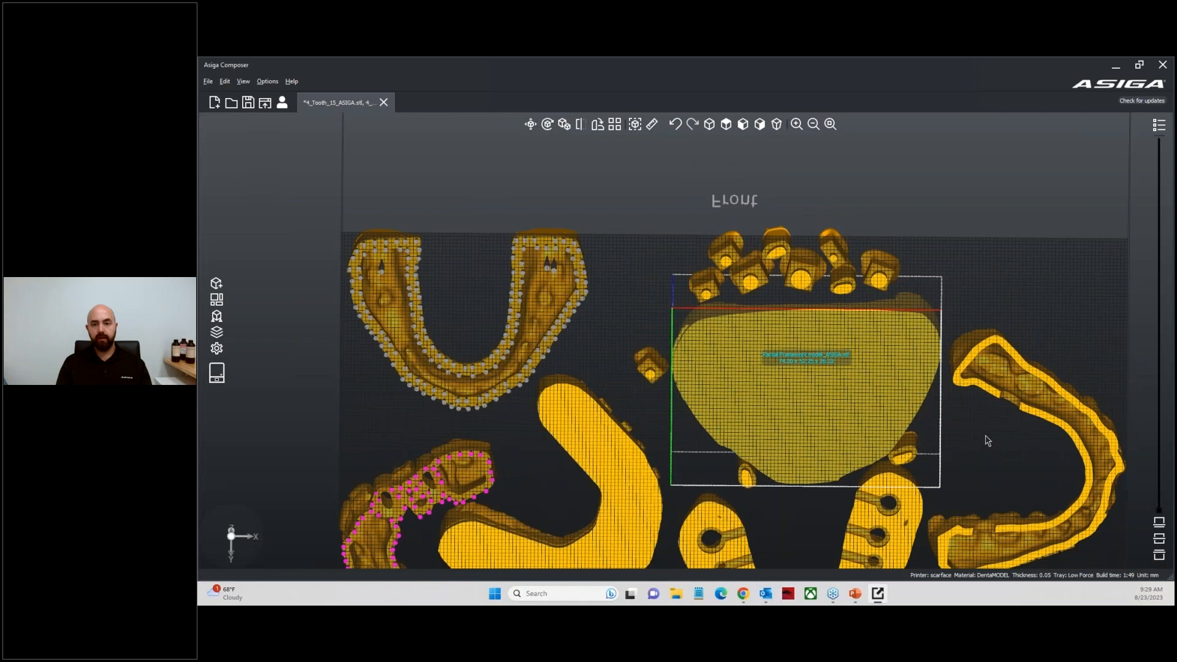
{"action": "right_click_drag", "start_coordinate": [986, 446], "coordinate": [522, 439]}
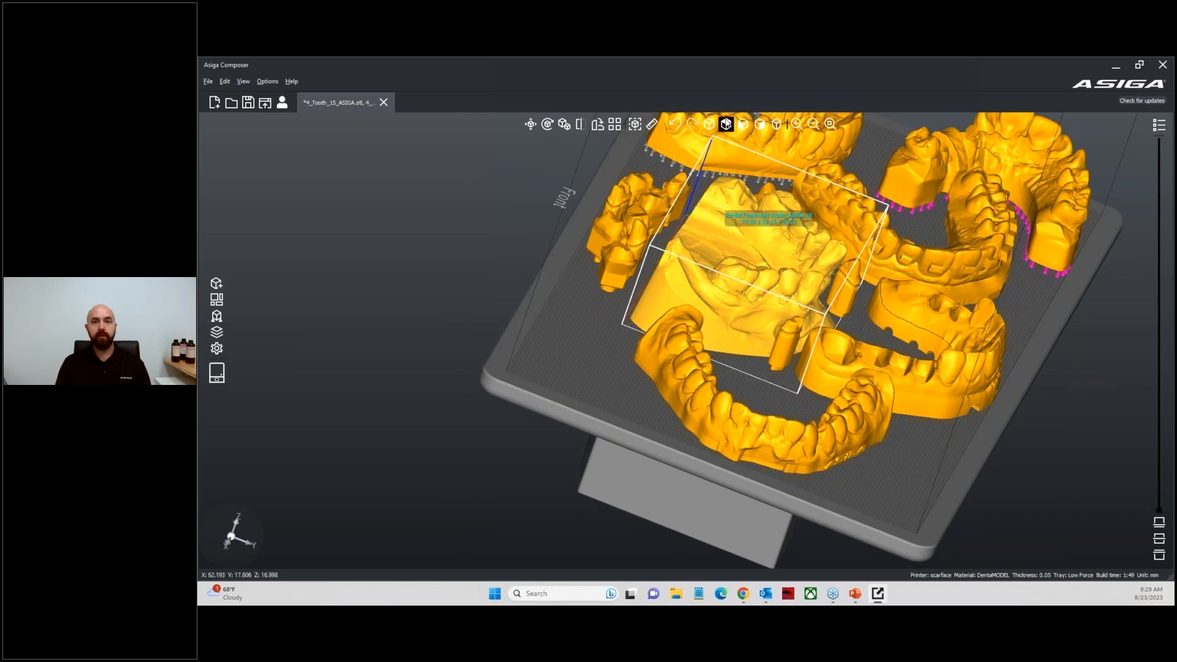
{"action": "right_click_drag", "start_coordinate": [552, 321], "coordinate": [691, 248]}
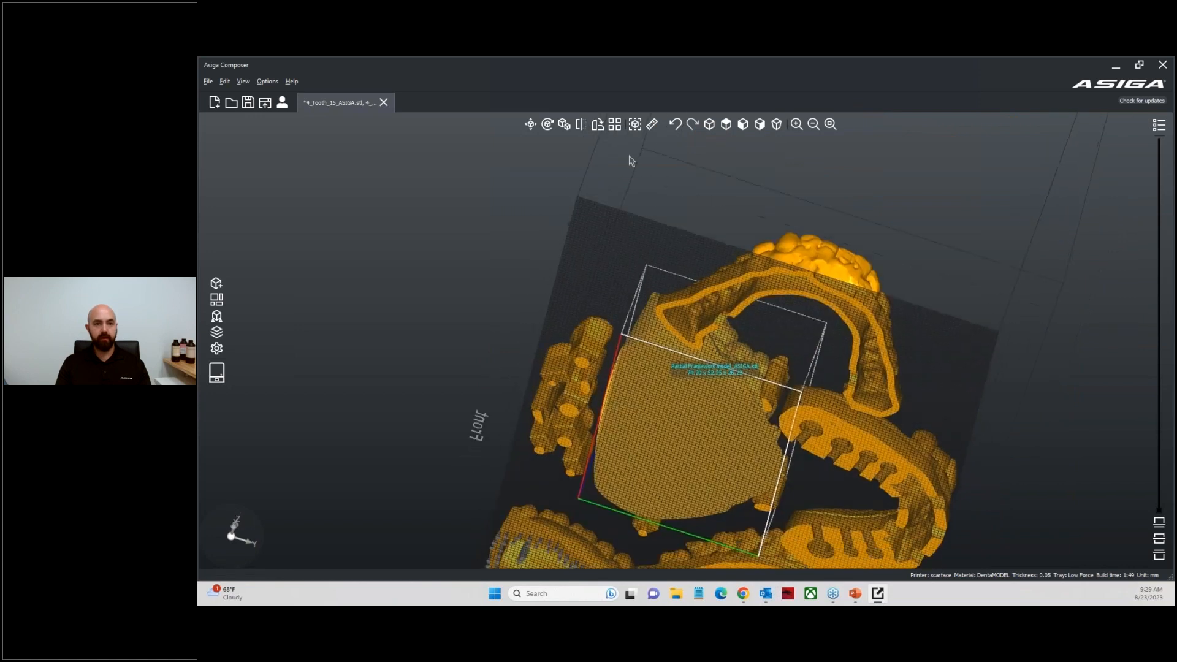
{"action": "left_click", "coordinate": [602, 127]}
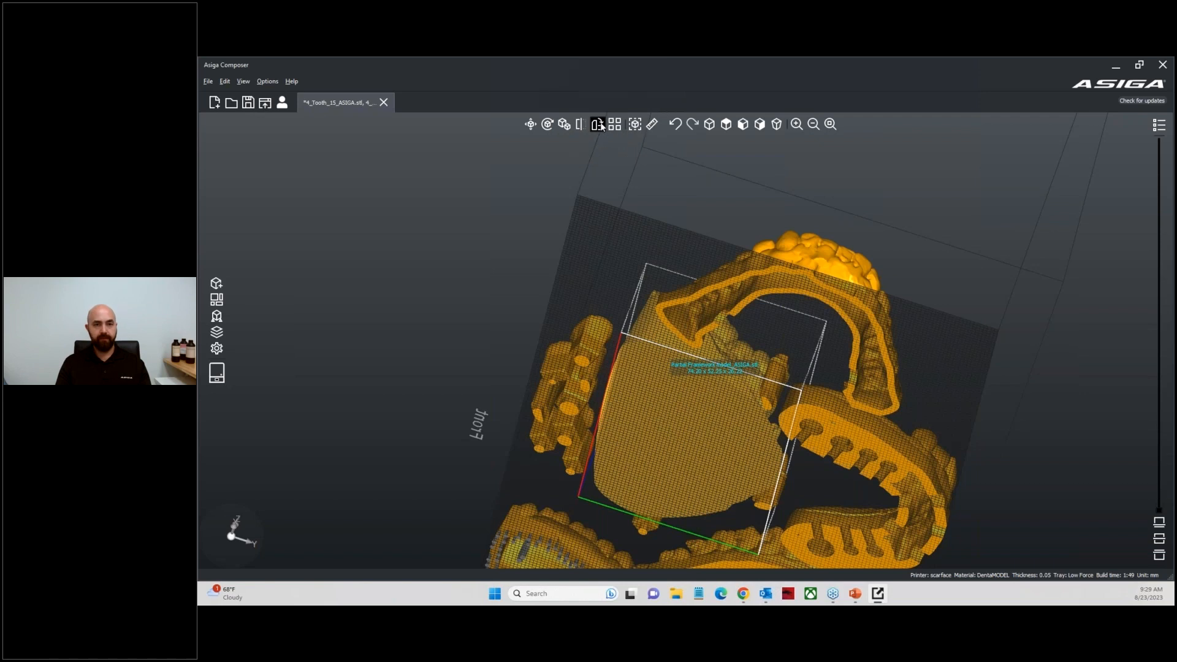
{"action": "left_click", "coordinate": [682, 409]}
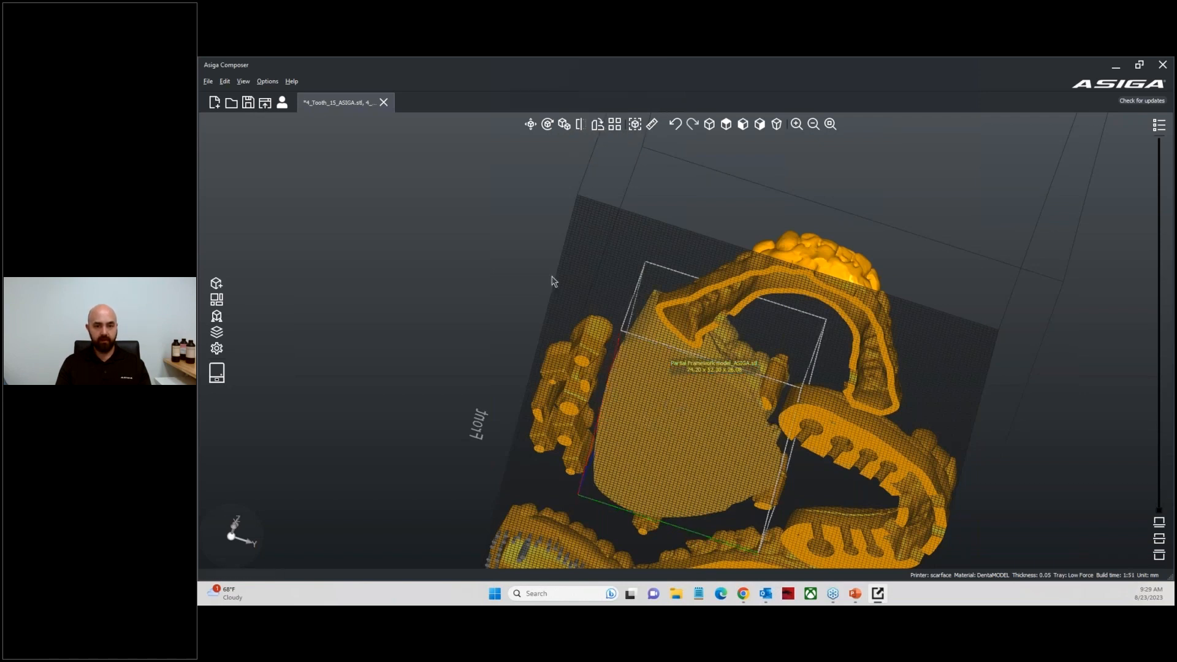
Translate the Partial Framework model to the platform origin using Min for Z and None for X and Y
{"action": "scroll", "coordinate": [528, 257], "scroll_direction": "down", "scroll_amount": 5}
{"action": "right_click_drag", "start_coordinate": [525, 290], "coordinate": [657, 279]}
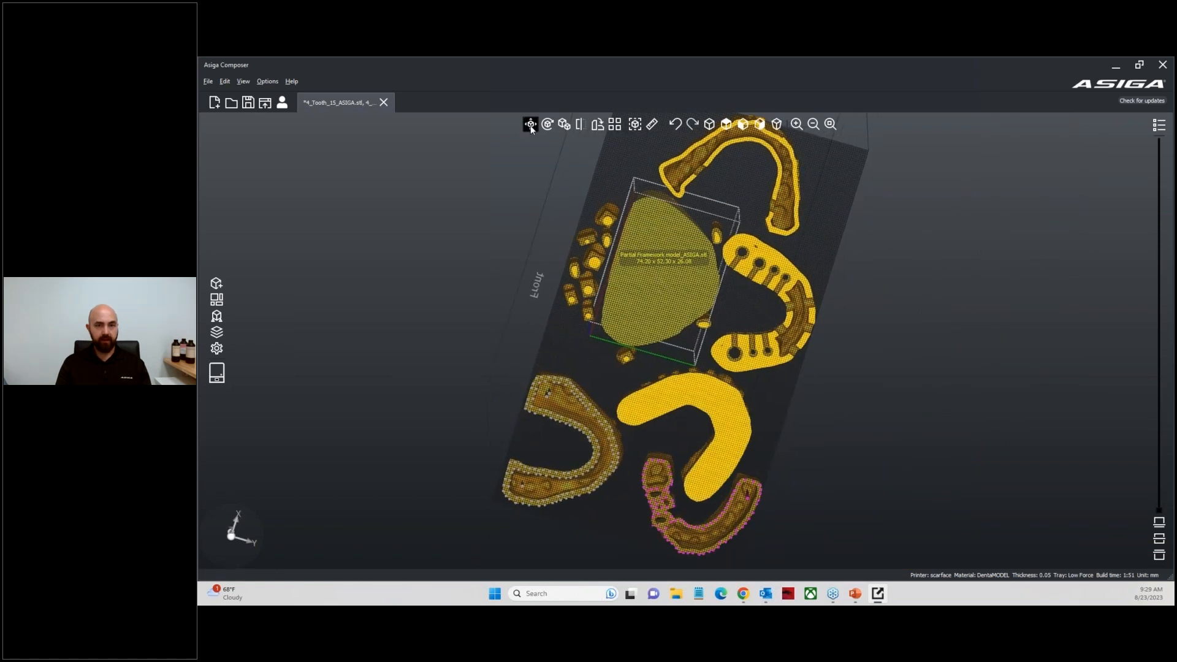
{"action": "left_click", "coordinate": [530, 124]}
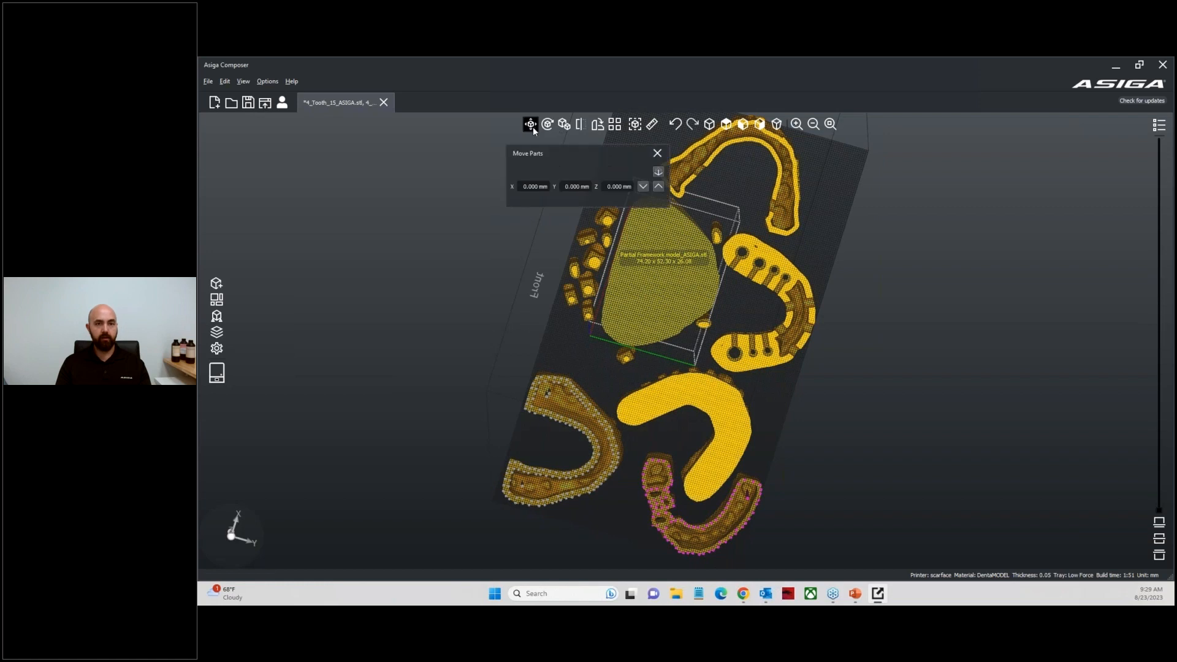
{"action": "left_click", "coordinate": [658, 175]}
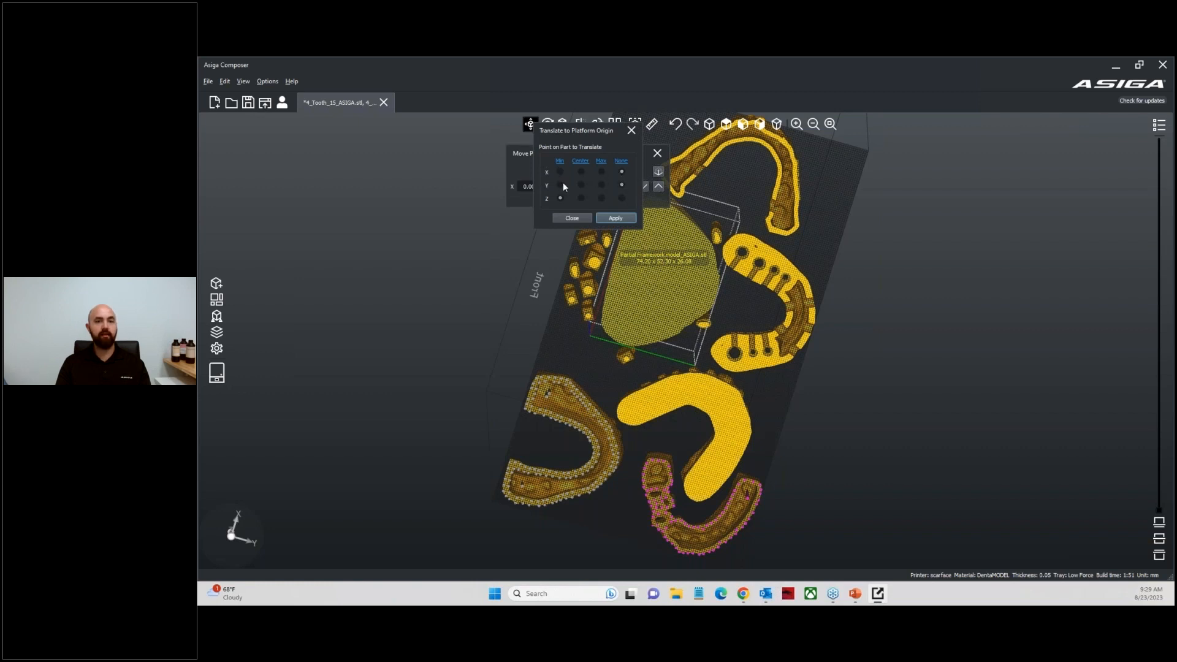
{"action": "left_click", "coordinate": [612, 218]}
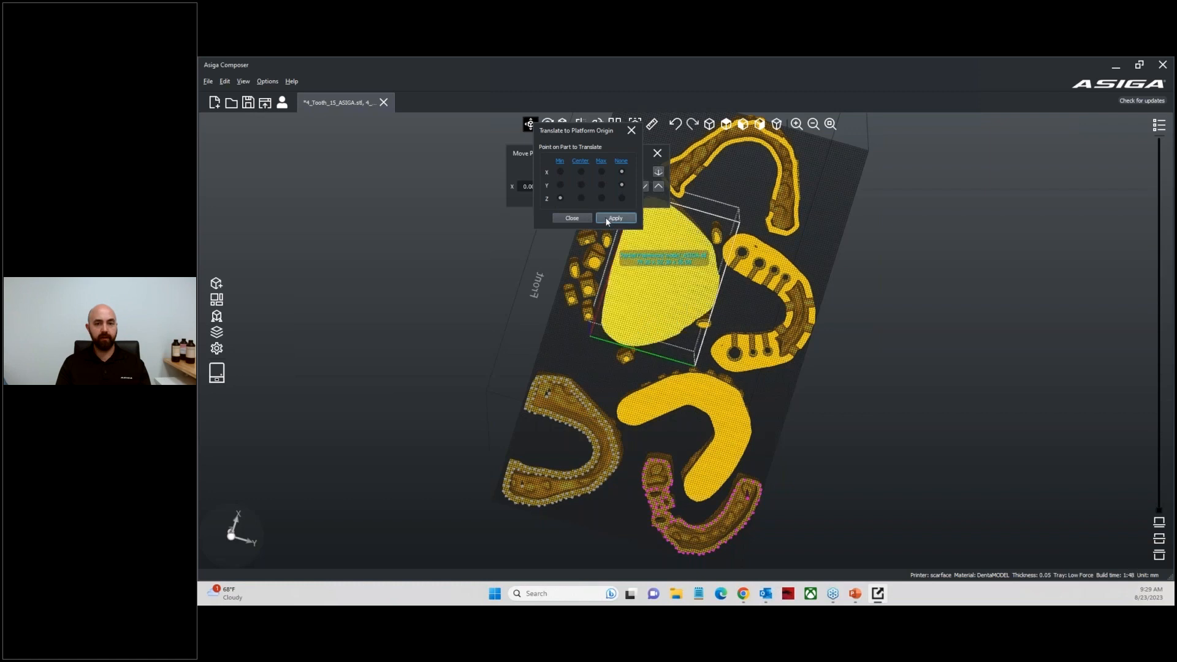
{"action": "left_click", "coordinate": [572, 219]}
{"action": "scroll", "coordinate": [608, 258], "scroll_direction": "down", "scroll_amount": 2}
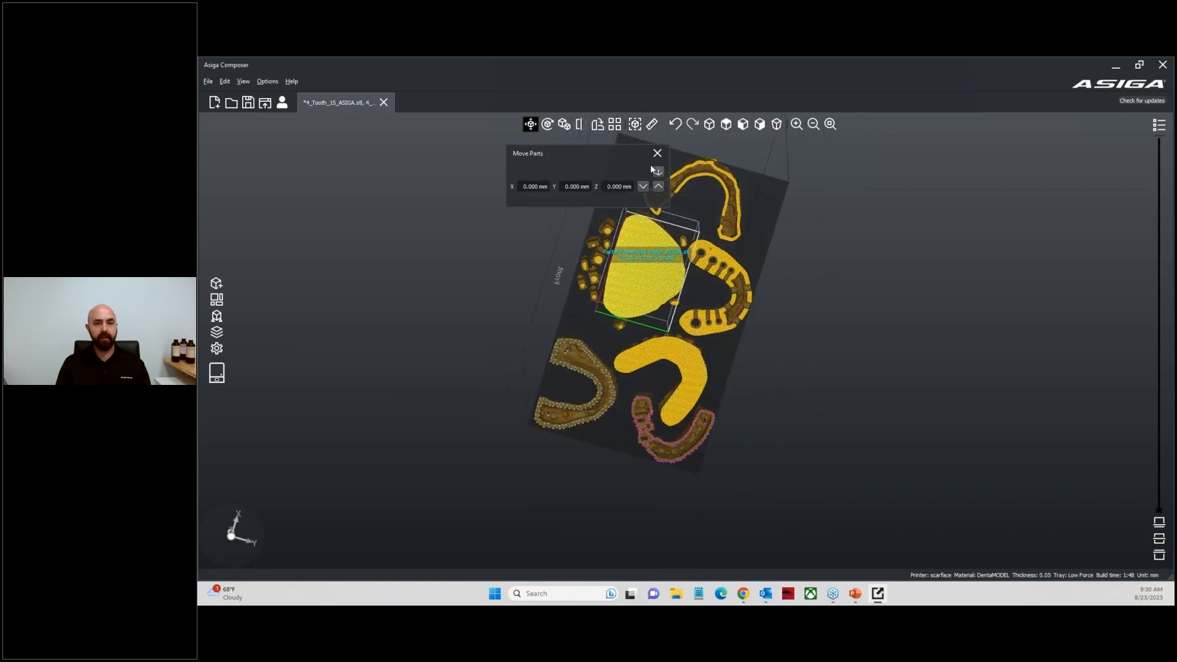
{"action": "left_click", "coordinate": [658, 154]}
Change the build material to Asiga DentaSTUDY for the scarface printer in the build properties
{"action": "scroll", "coordinate": [828, 263], "scroll_direction": "down", "scroll_amount": 4}
{"action": "right_click_drag", "start_coordinate": [828, 263], "coordinate": [791, 443]}
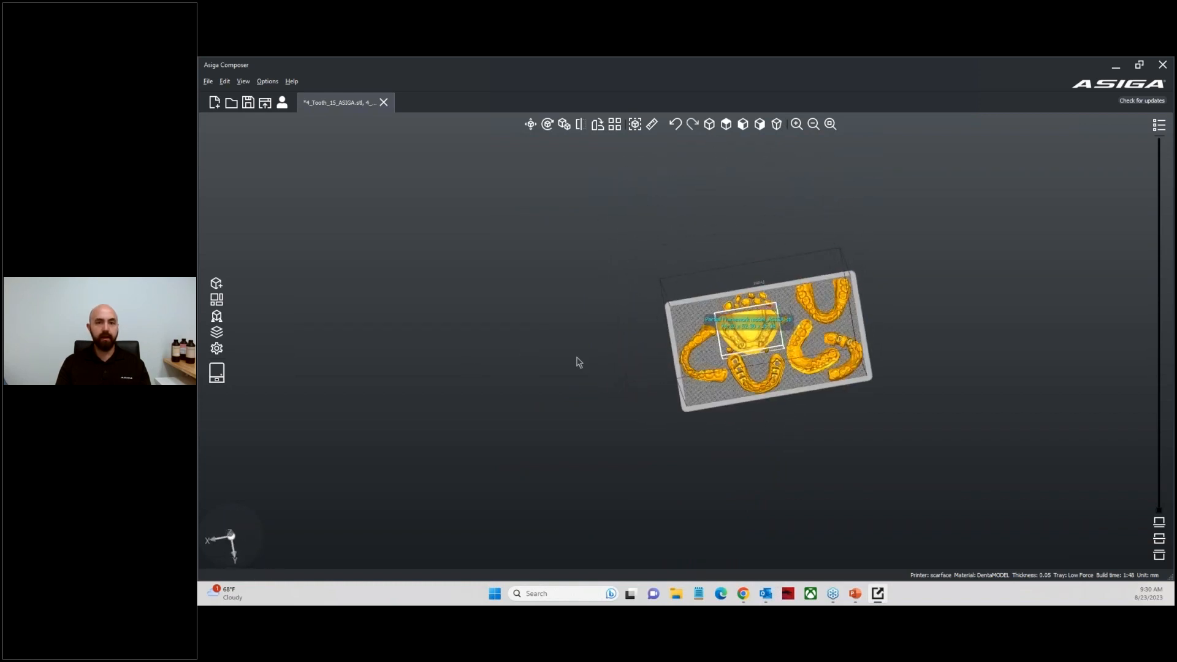
{"action": "right_click_drag", "start_coordinate": [598, 383], "coordinate": [643, 384]}
{"action": "middle_click_drag", "start_coordinate": [642, 384], "coordinate": [472, 307]}
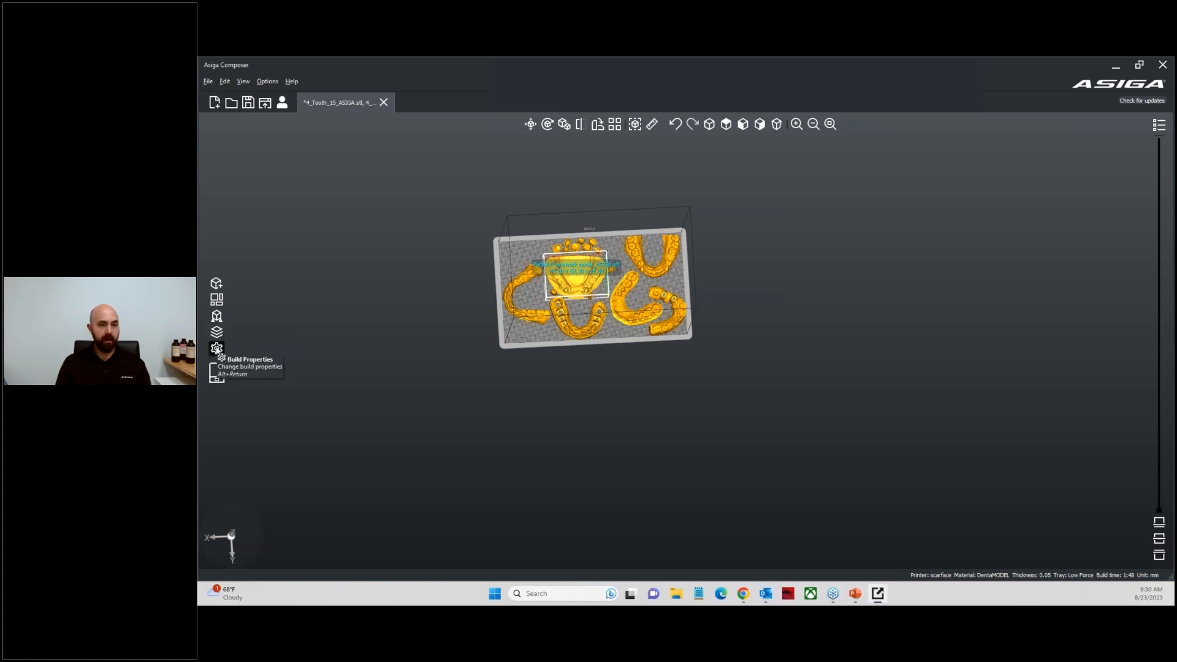
{"action": "left_click", "coordinate": [216, 349]}
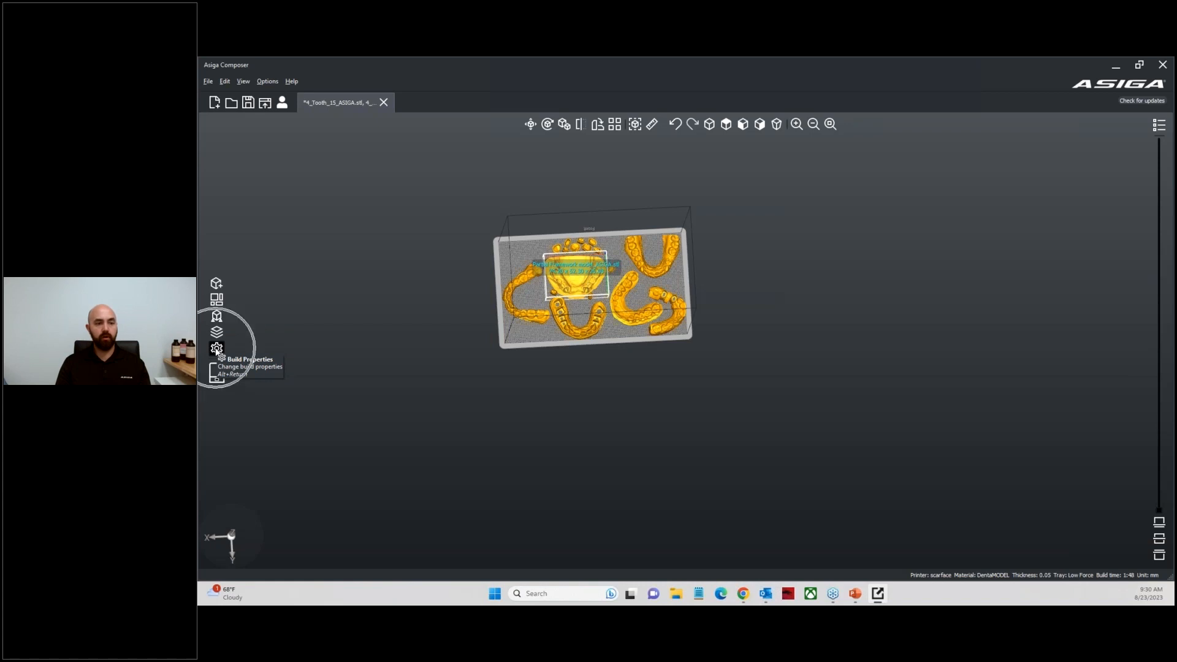
{"action": "left_click_drag", "start_coordinate": [391, 222], "coordinate": [613, 178]}
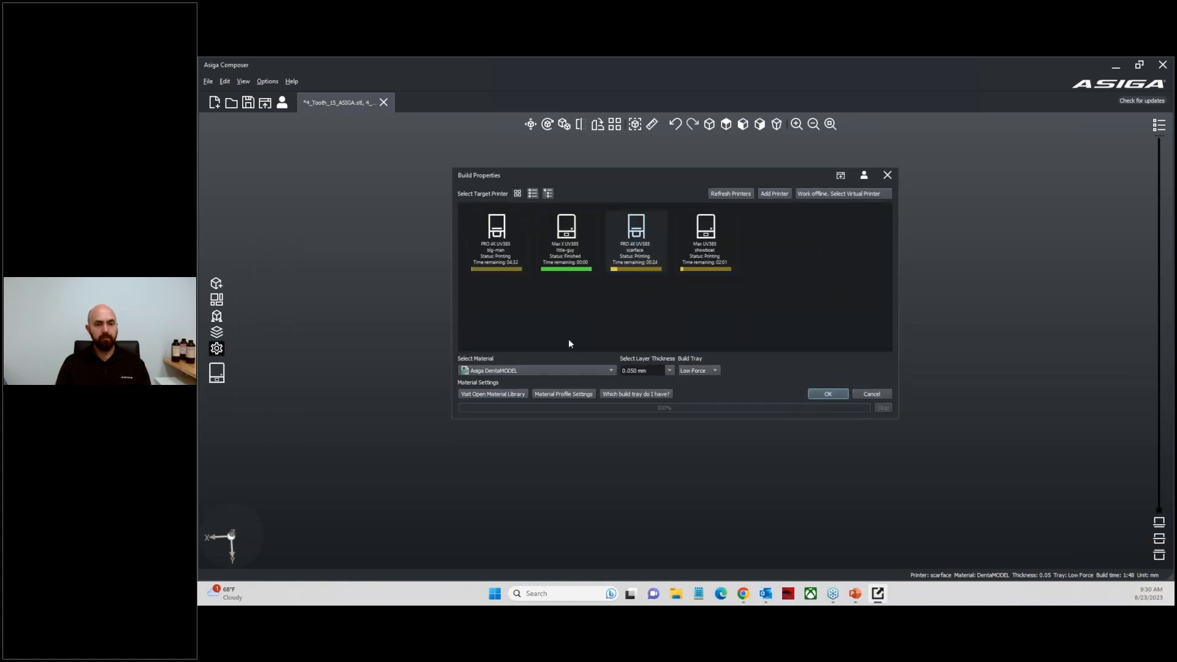
{"action": "left_click", "coordinate": [559, 370]}
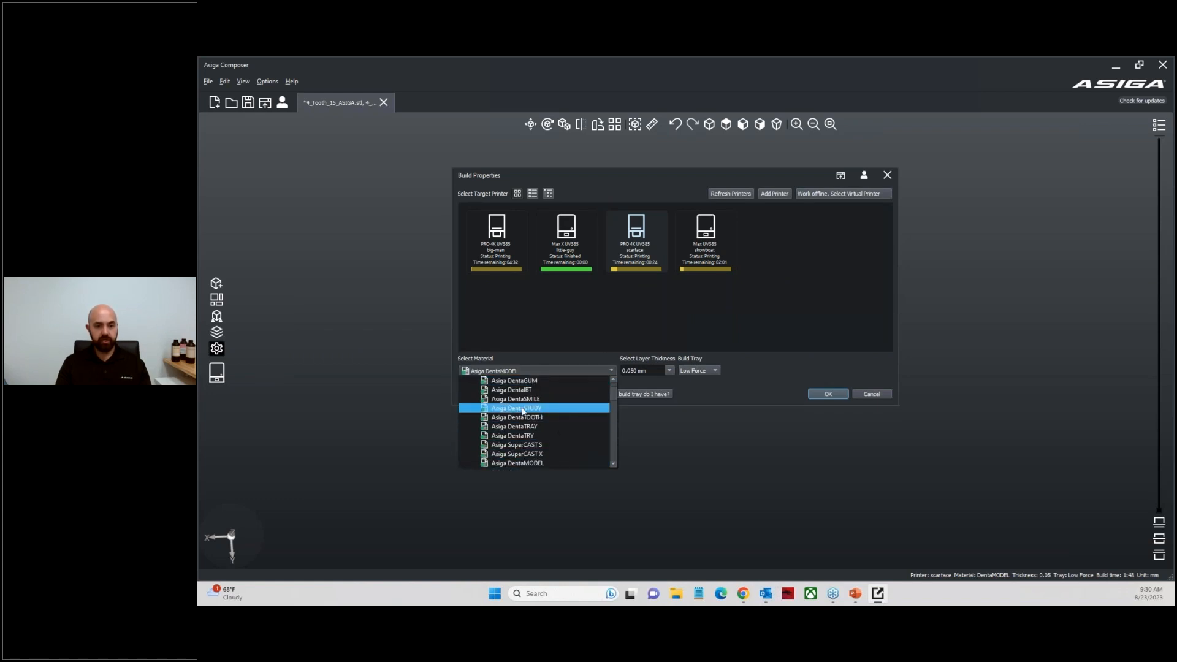
{"action": "left_click", "coordinate": [523, 408]}
{"action": "left_click", "coordinate": [827, 393]}
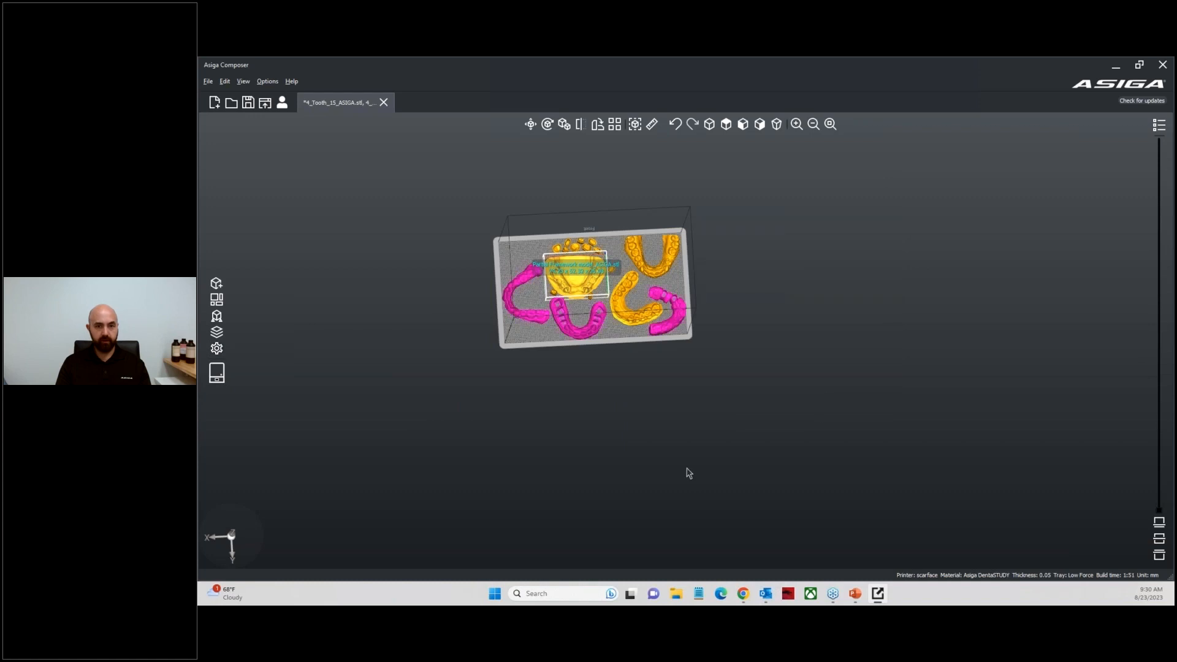
Nudge the partial-arch bridge, implant-hole arch and splint models back inside the platform's printable area, working from the top view
{"action": "left_click", "coordinate": [726, 124]}
{"action": "left_click", "coordinate": [526, 284]}
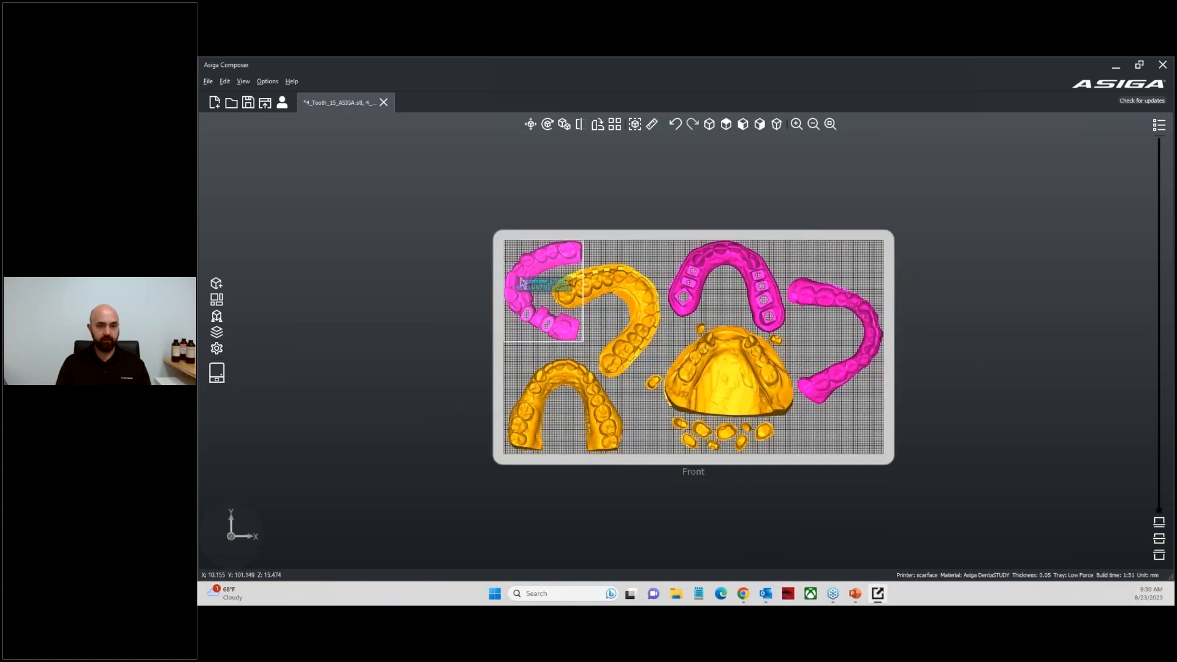
{"action": "left_click", "coordinate": [687, 271]}
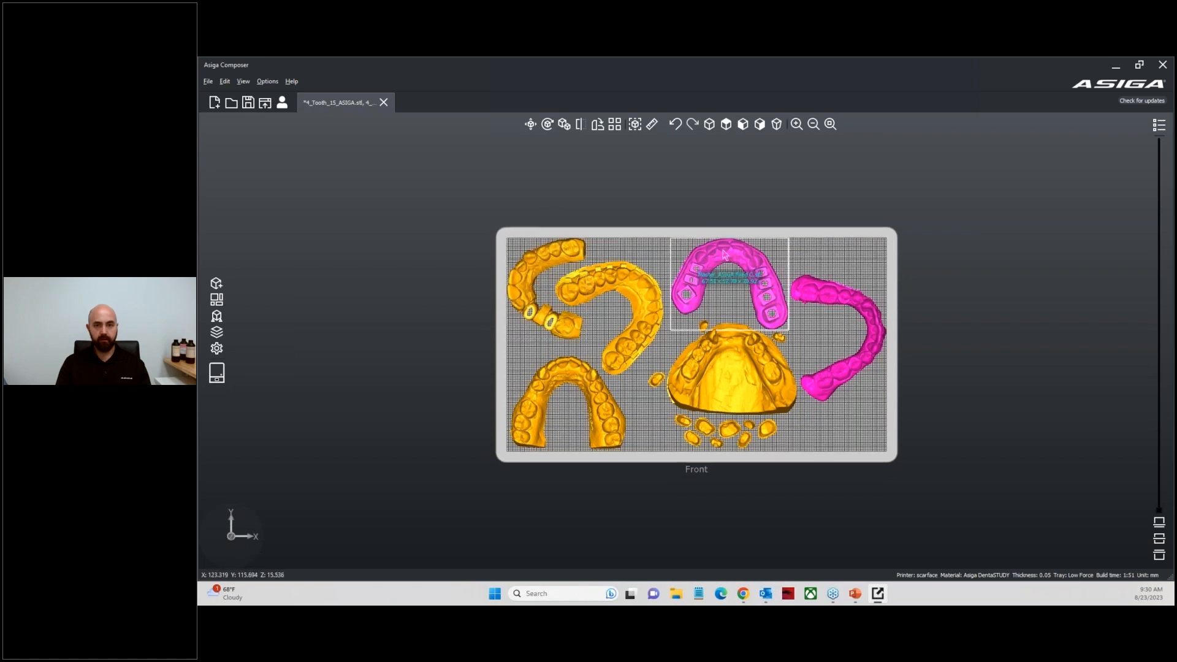
{"action": "left_click", "coordinate": [823, 292]}
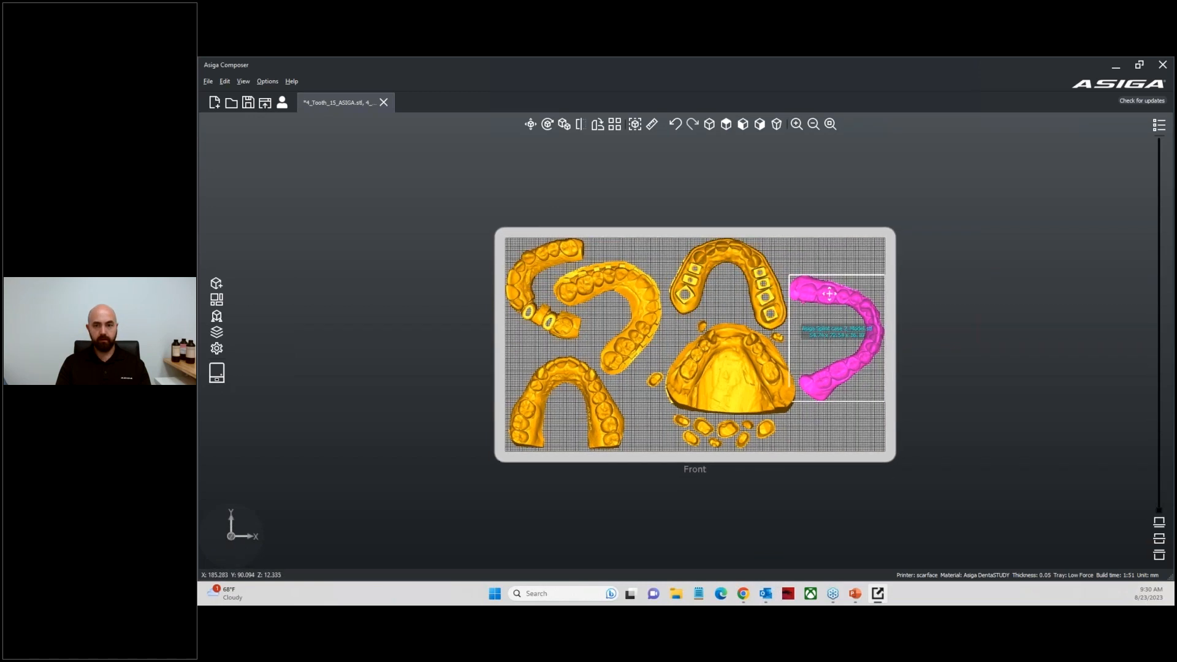
{"action": "scroll", "coordinate": [497, 360], "scroll_direction": "down", "scroll_amount": 2}
{"action": "middle_click_drag", "start_coordinate": [455, 374], "coordinate": [471, 363]}
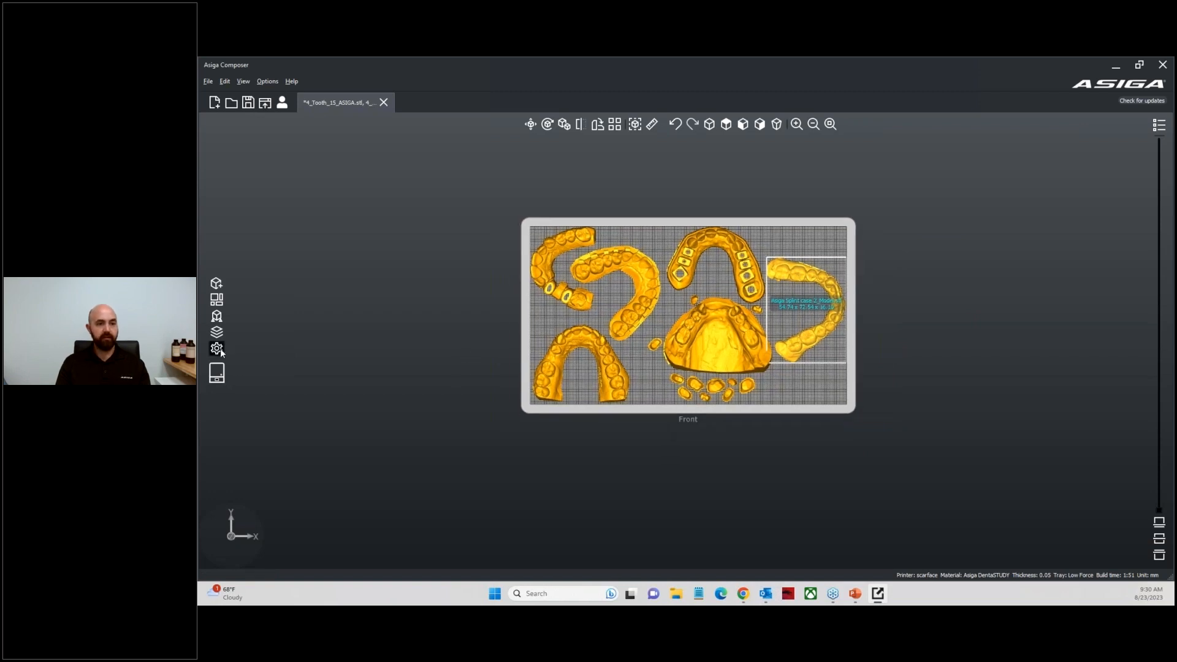
Try to print all parts, go back from the missing-support check, and close the print setup
{"action": "left_click", "coordinate": [220, 377]}
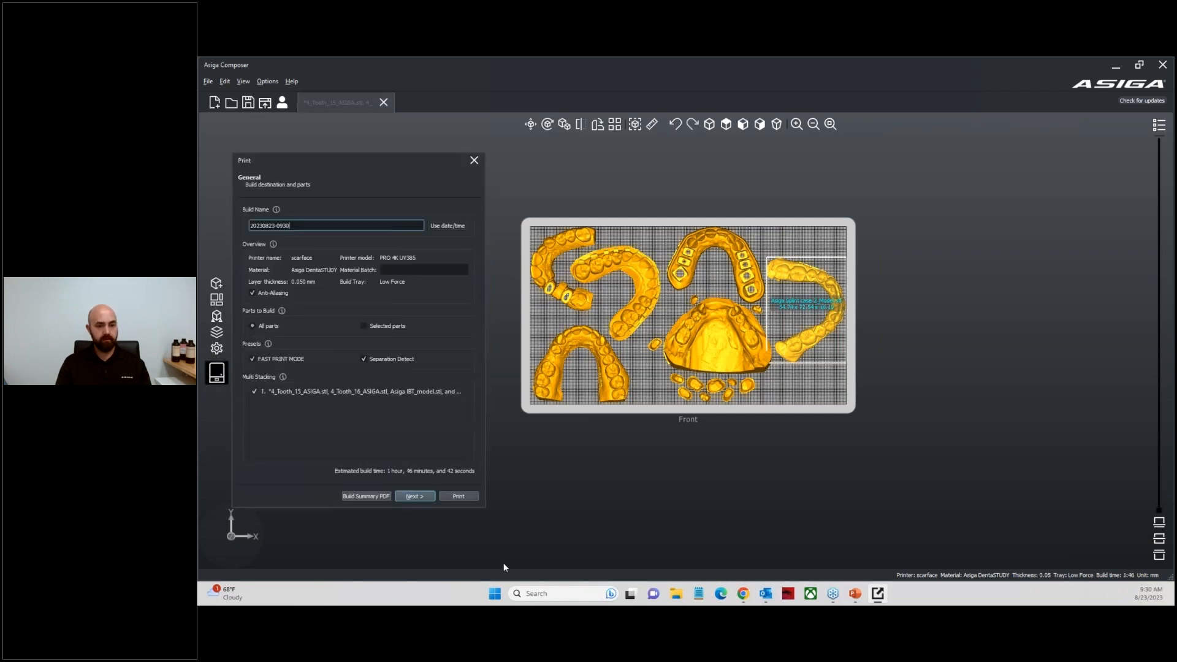
{"action": "left_click", "coordinate": [459, 497]}
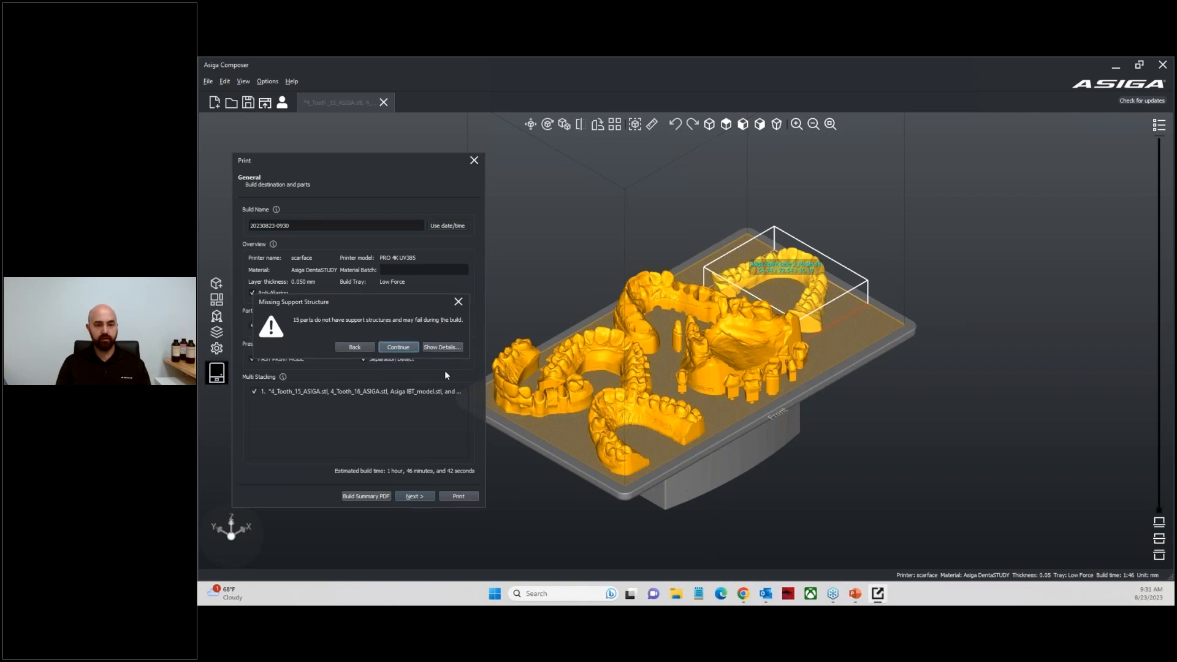
{"action": "left_click", "coordinate": [355, 348]}
{"action": "right_click_drag", "start_coordinate": [748, 475], "coordinate": [719, 402]}
{"action": "middle_click_drag", "start_coordinate": [720, 401], "coordinate": [724, 481]}
{"action": "right_click_drag", "start_coordinate": [724, 481], "coordinate": [447, 470]}
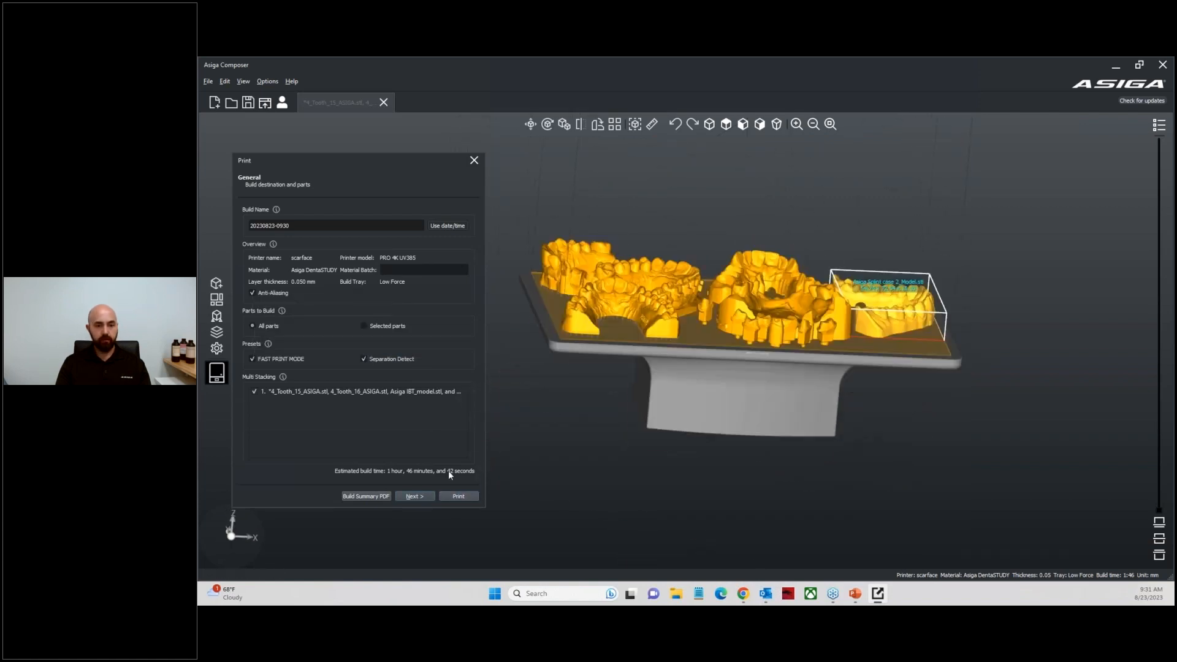
{"action": "left_click", "coordinate": [472, 161]}
Examine the model bases from underneath to compare supported hollow models with those sitting directly on the platform
{"action": "right_click_drag", "start_coordinate": [650, 466], "coordinate": [646, 343]}
{"action": "middle_click_drag", "start_coordinate": [646, 344], "coordinate": [646, 247]}
{"action": "right_click_drag", "start_coordinate": [656, 456], "coordinate": [667, 399]}
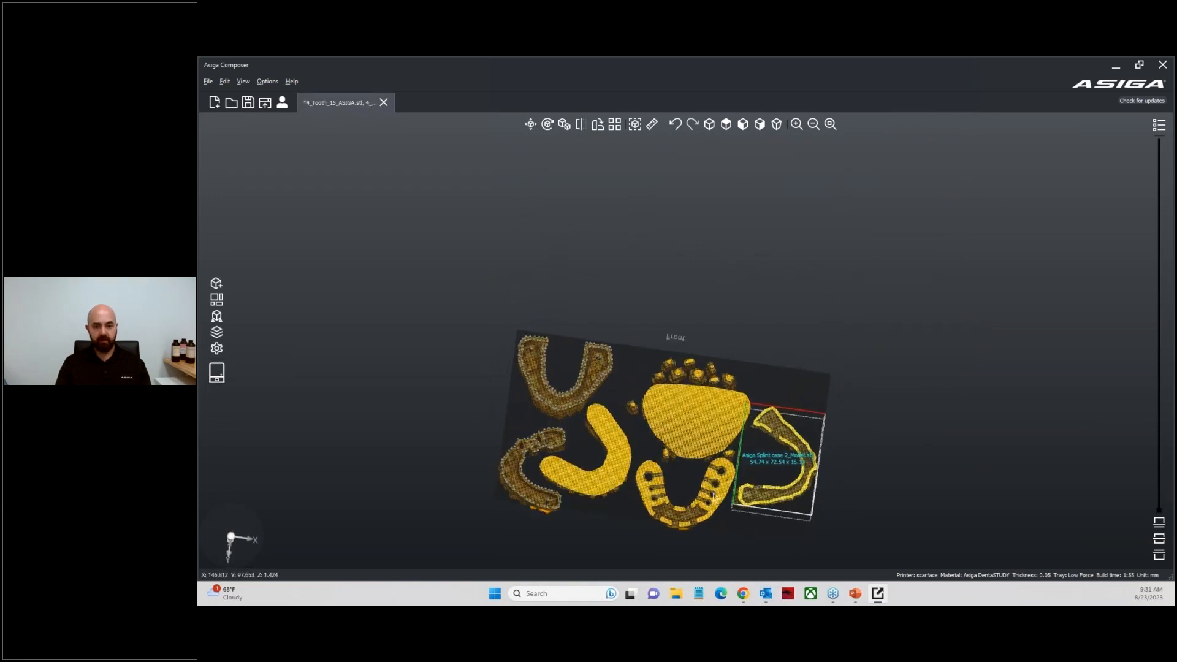
{"action": "scroll", "coordinate": [732, 389], "scroll_direction": "up", "scroll_amount": 2}
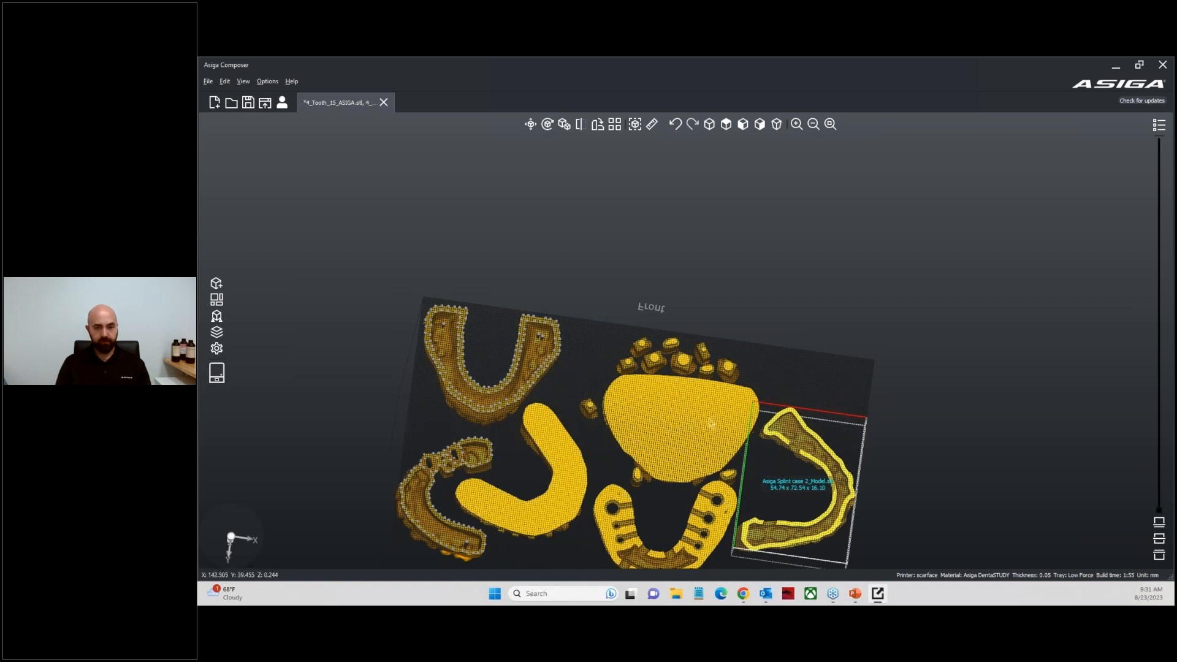
{"action": "scroll", "coordinate": [844, 305], "scroll_direction": "down", "scroll_amount": 5}
{"action": "right_click_drag", "start_coordinate": [810, 362], "coordinate": [804, 439]}
{"action": "middle_click_drag", "start_coordinate": [804, 439], "coordinate": [712, 416]}
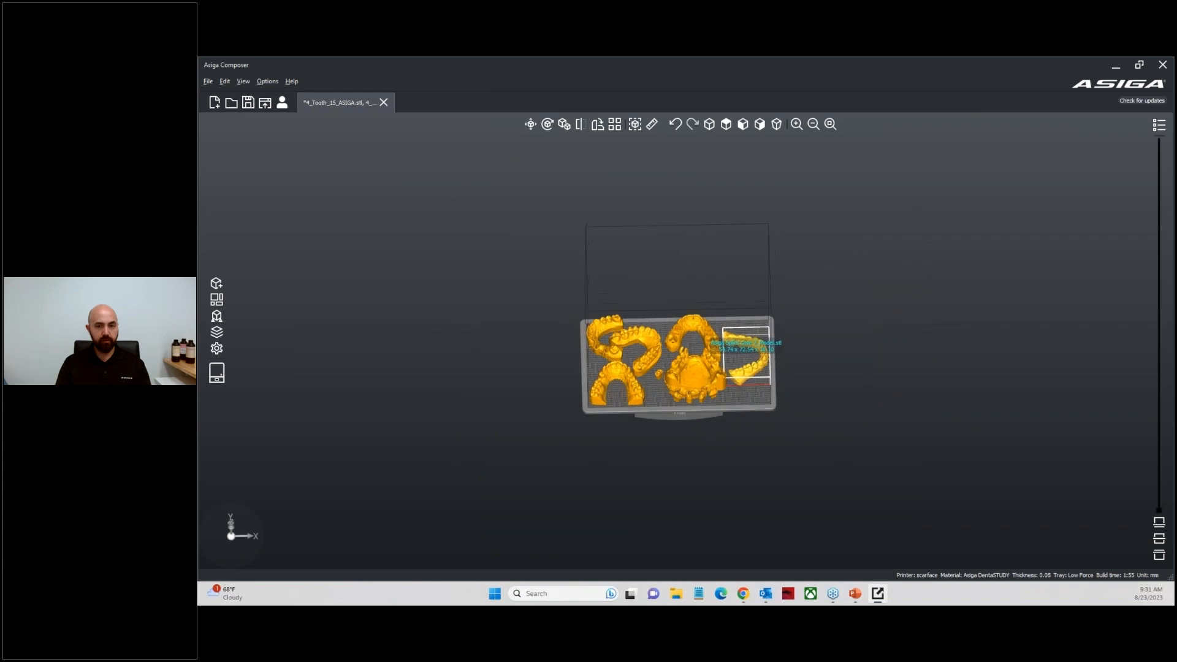
{"action": "left_click", "coordinate": [215, 380]}
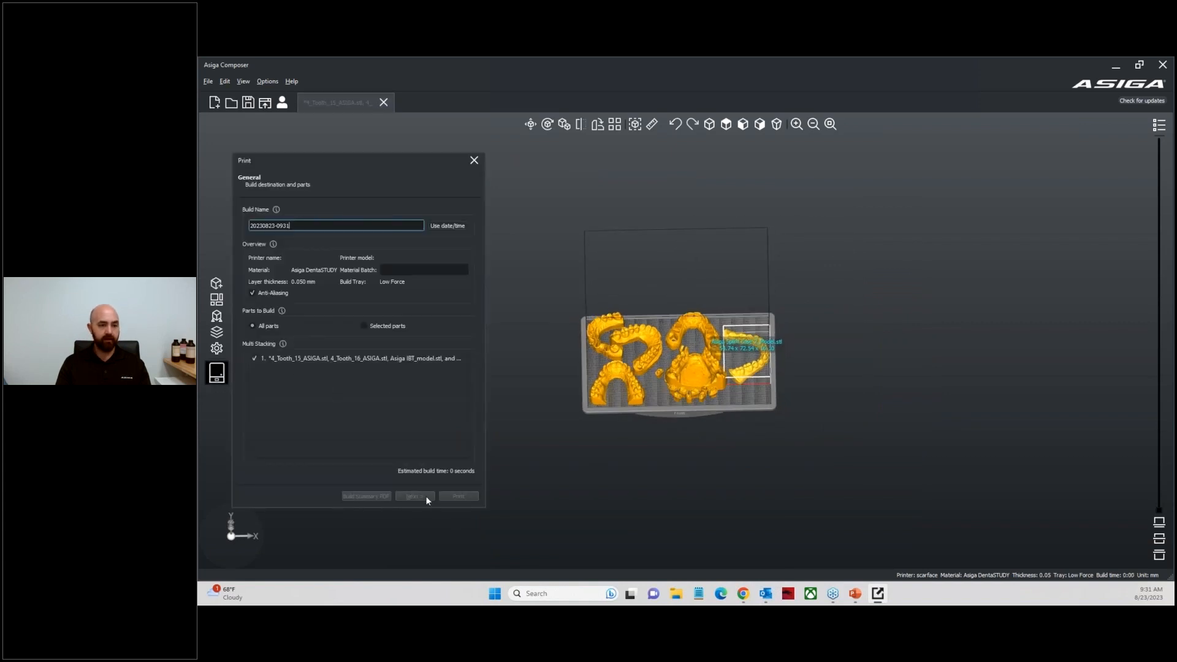
{"action": "left_click", "coordinate": [459, 496]}
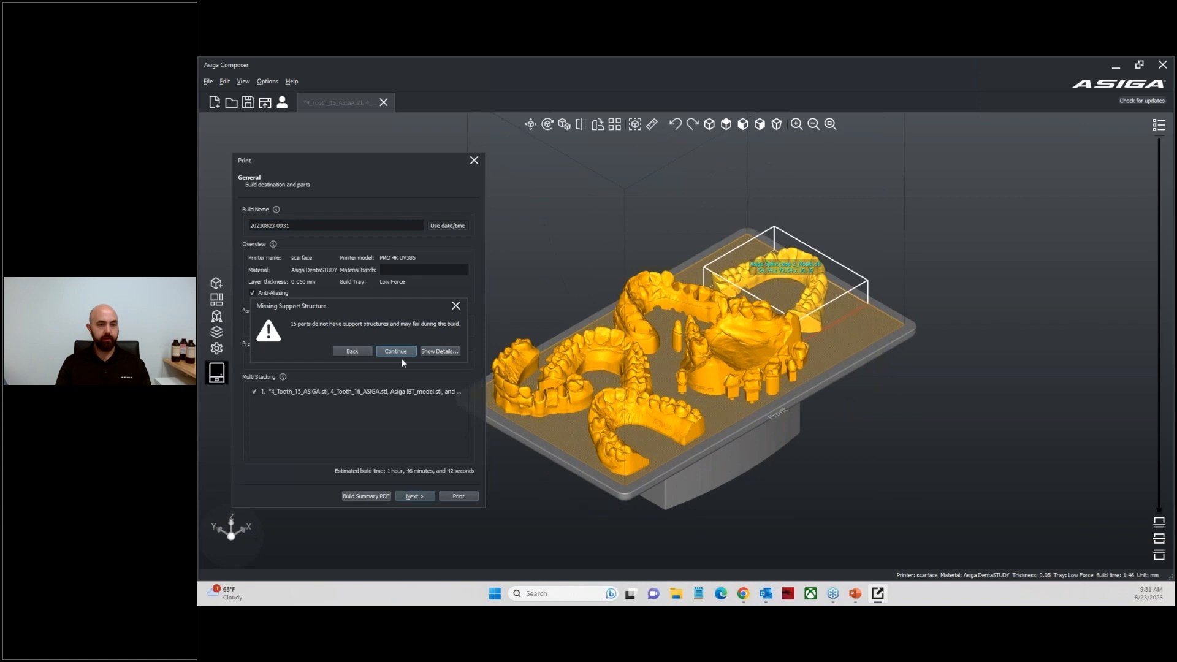
{"action": "left_click", "coordinate": [395, 351]}
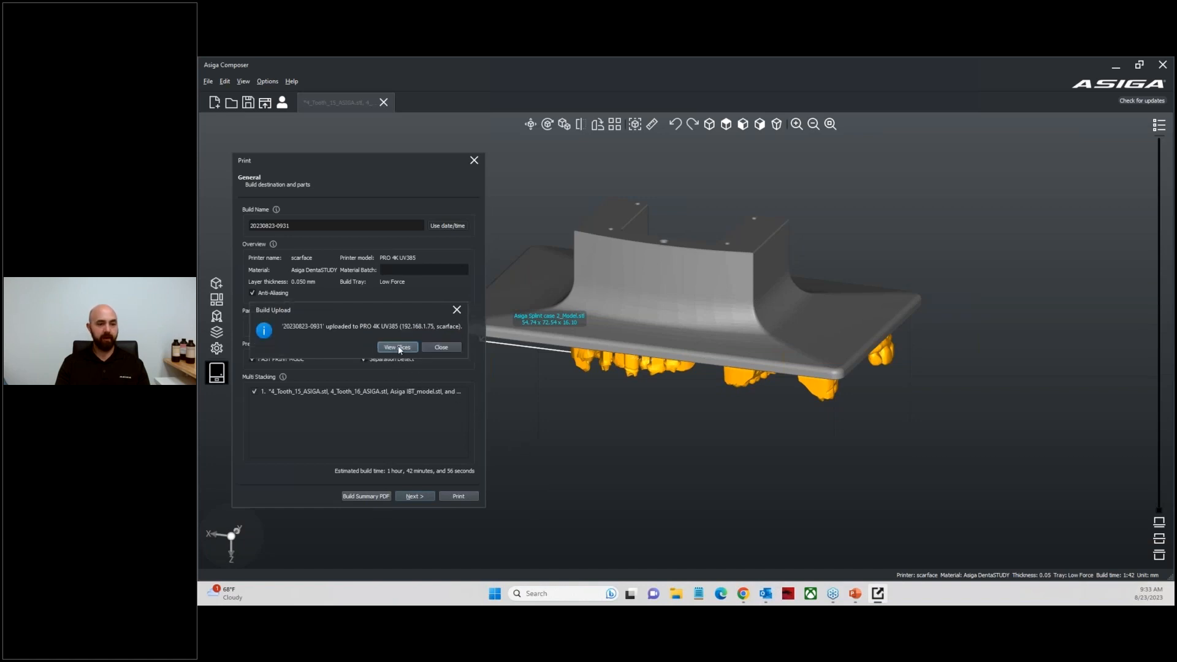
Play through the uploaded build's slices in the build preview and close it
{"action": "left_click", "coordinate": [398, 347]}
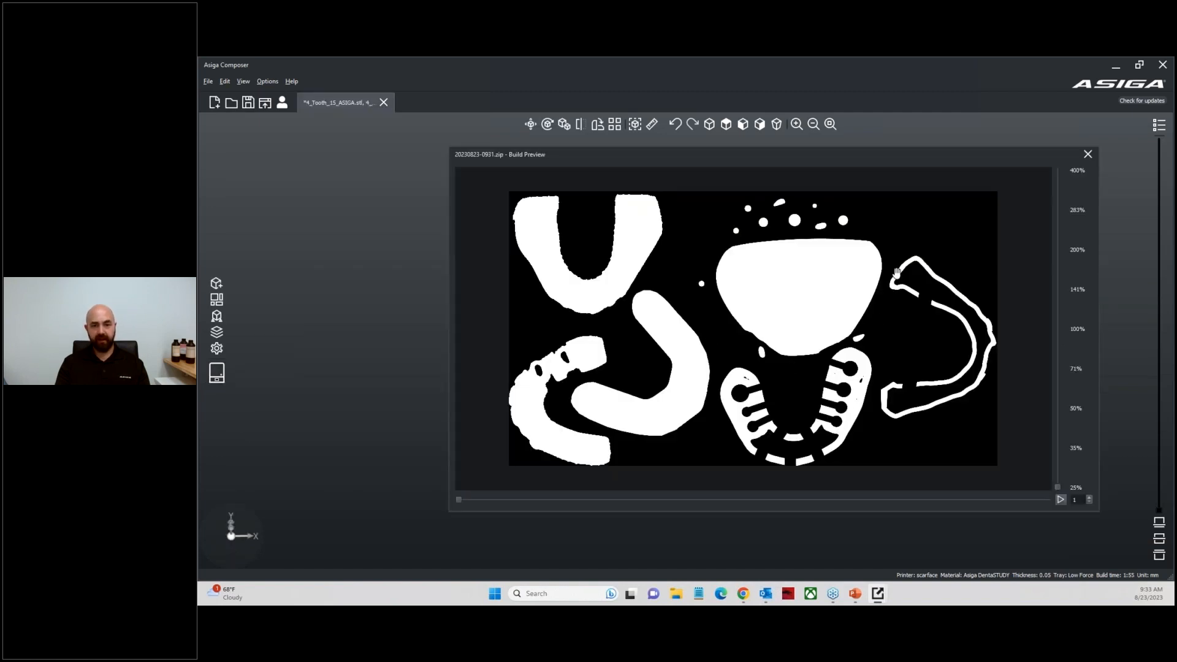
{"action": "left_click", "coordinate": [1061, 500]}
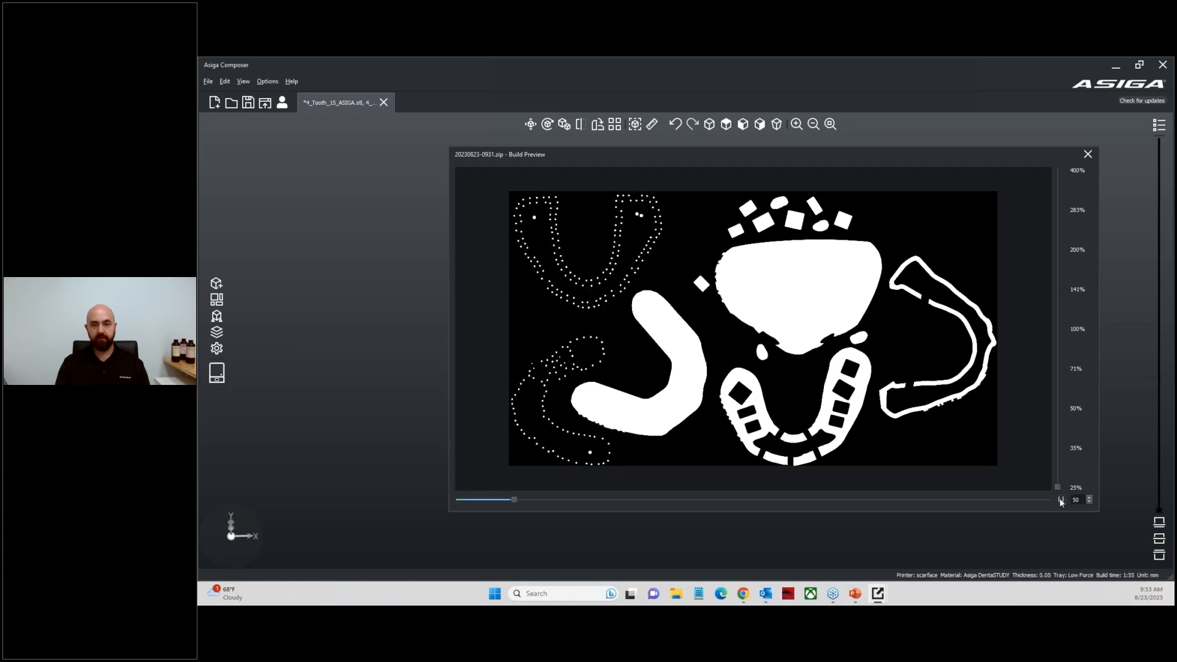
{"action": "left_click", "coordinate": [1088, 154]}
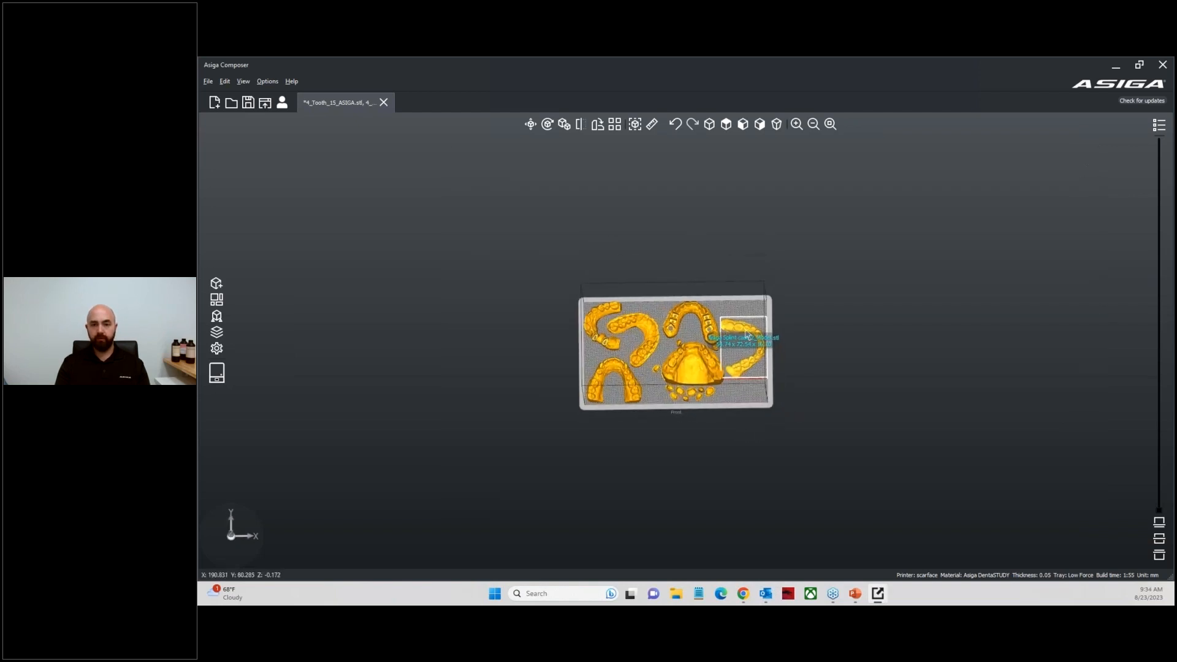
Examine the models from the top and front while adjusting the Z clipping height, and return the clip to platform level
{"action": "left_click", "coordinate": [726, 124]}
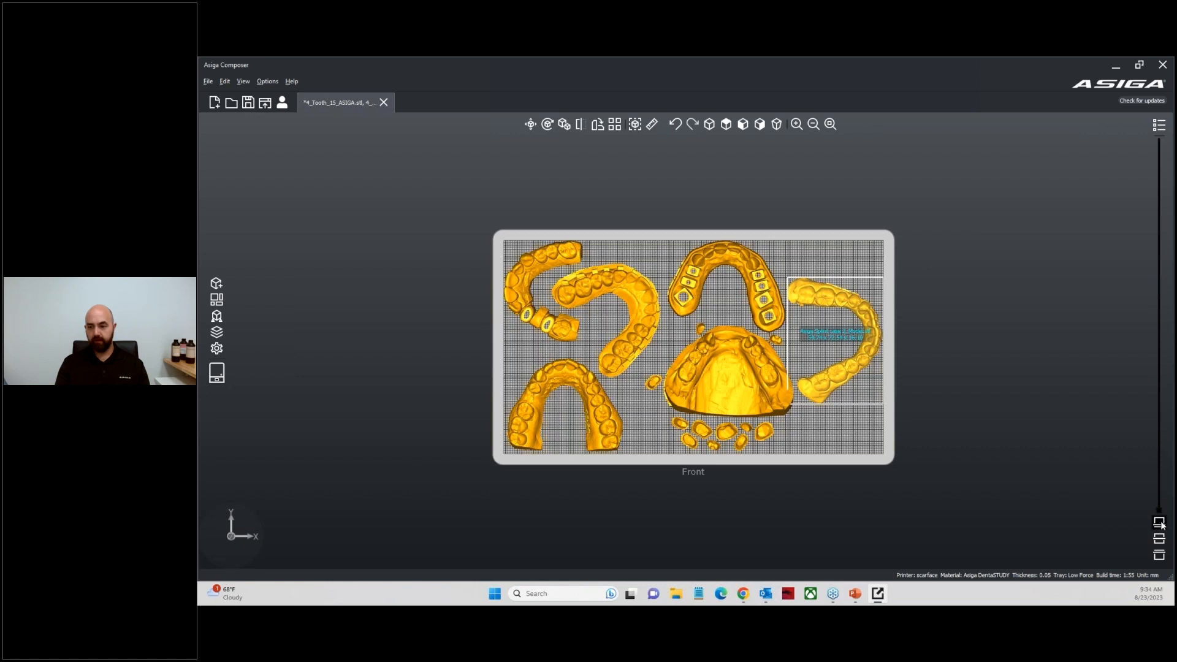
{"action": "mouse_move", "coordinate": [1161, 497]}
{"action": "left_click_drag", "start_coordinate": [1161, 498], "coordinate": [1159, 366]}
{"action": "left_click_drag", "start_coordinate": [945, 407], "coordinate": [923, 365]}
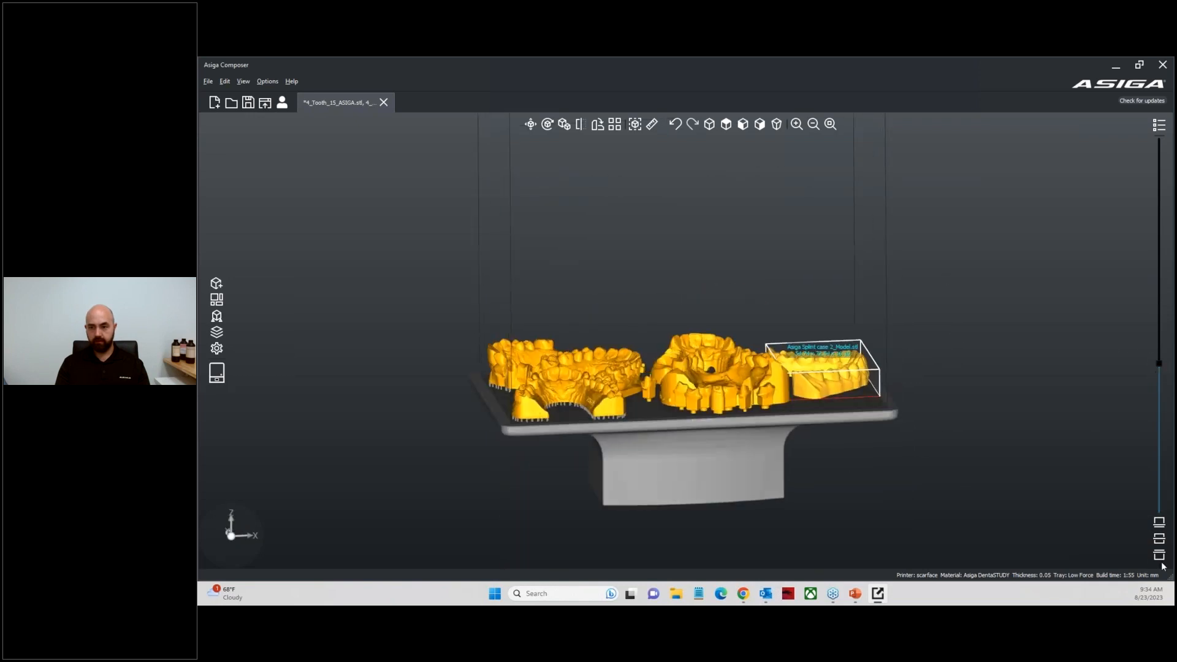
{"action": "left_click", "coordinate": [1159, 523]}
{"action": "left_click_drag", "start_coordinate": [1160, 369], "coordinate": [1162, 529]}
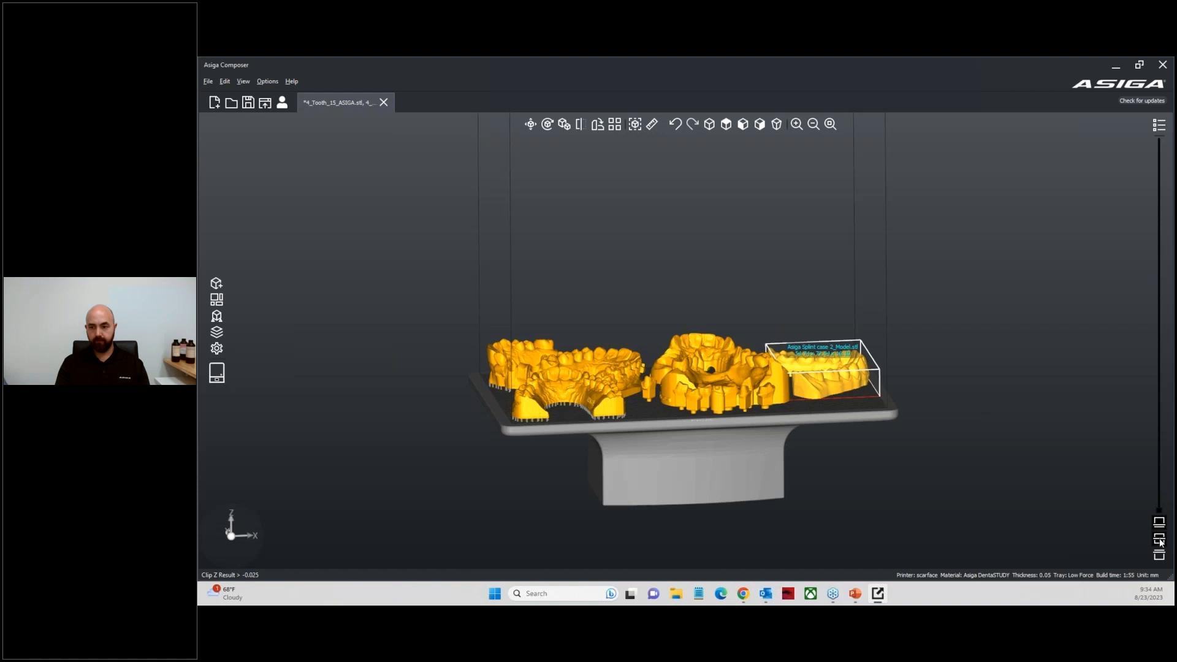
Examine single-layer cross-sections of the build near the platform and restore the full model display
{"action": "left_click", "coordinate": [1159, 539]}
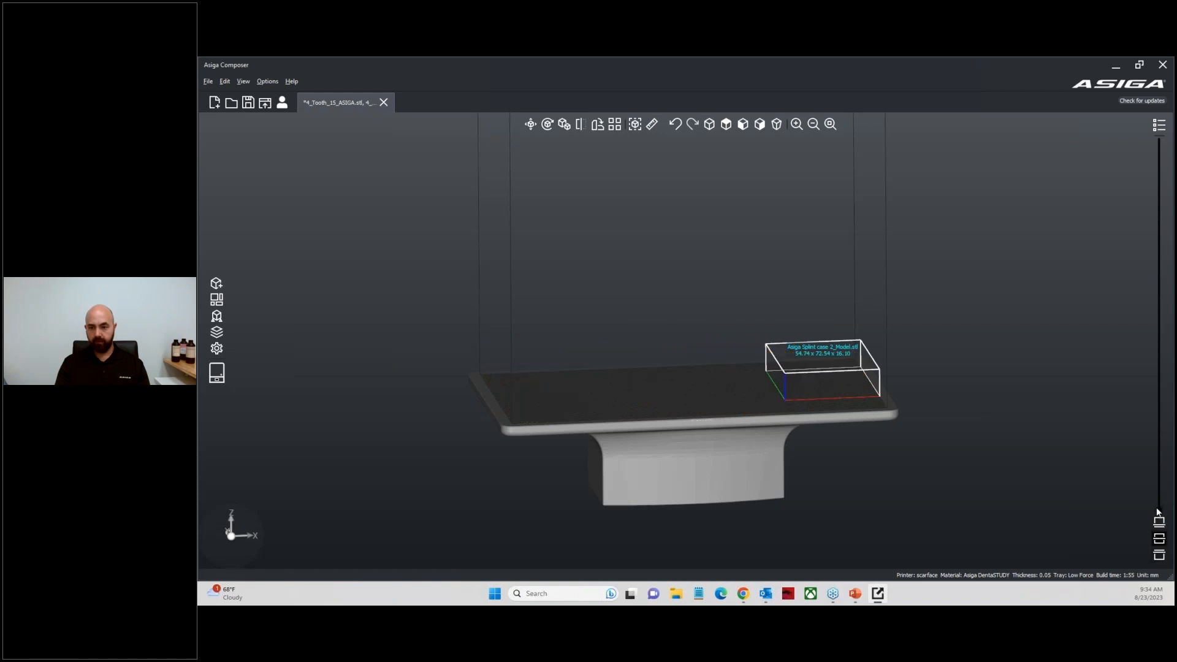
{"action": "left_click_drag", "start_coordinate": [1157, 511], "coordinate": [1158, 493]}
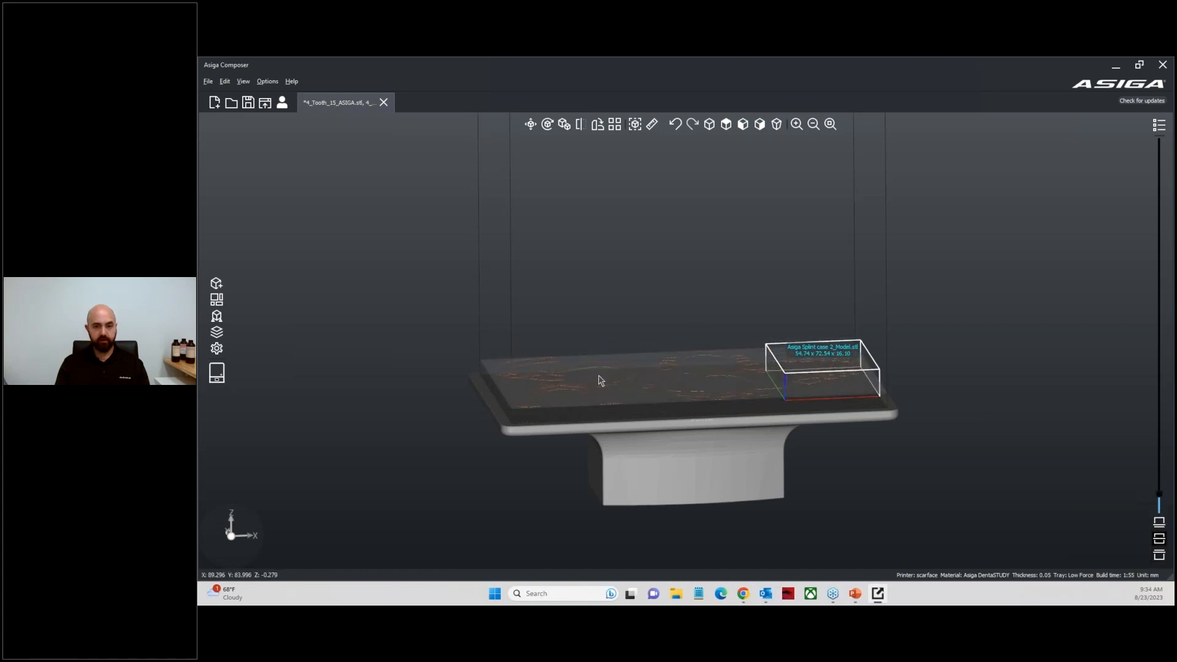
{"action": "scroll", "coordinate": [612, 381], "scroll_direction": "up", "scroll_amount": 2}
{"action": "scroll", "coordinate": [609, 428], "scroll_direction": "up", "scroll_amount": 3}
{"action": "scroll", "coordinate": [835, 441], "scroll_direction": "down", "scroll_amount": 2}
{"action": "middle_click_drag", "start_coordinate": [836, 441], "coordinate": [762, 394]}
{"action": "right_click_drag", "start_coordinate": [763, 394], "coordinate": [750, 447]}
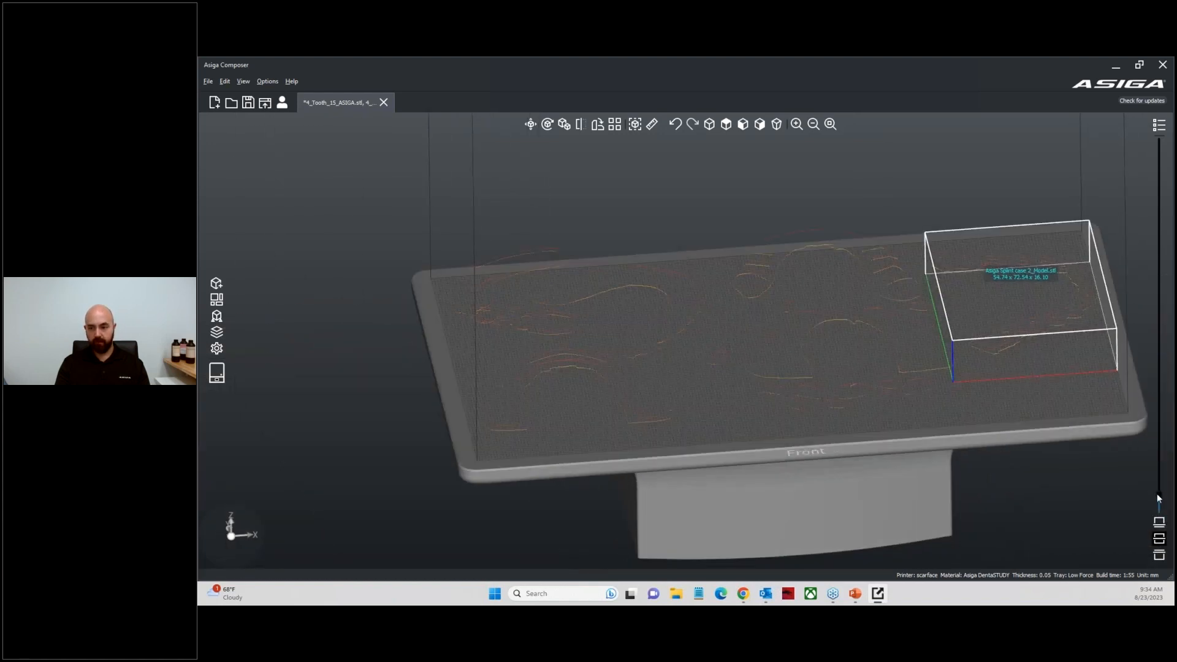
{"action": "mouse_move", "coordinate": [1159, 504]}
{"action": "left_mouse_down"}
{"action": "mouse_move", "coordinate": [1160, 514]}
{"action": "mouse_move", "coordinate": [1153, 410]}
{"action": "mouse_move", "coordinate": [1149, 514]}
{"action": "left_mouse_up"}
{"action": "right_click_drag", "start_coordinate": [1015, 518], "coordinate": [1009, 531]}
{"action": "scroll", "coordinate": [1009, 531], "scroll_direction": "down", "scroll_amount": 5}
{"action": "left_click", "coordinate": [1158, 555]}
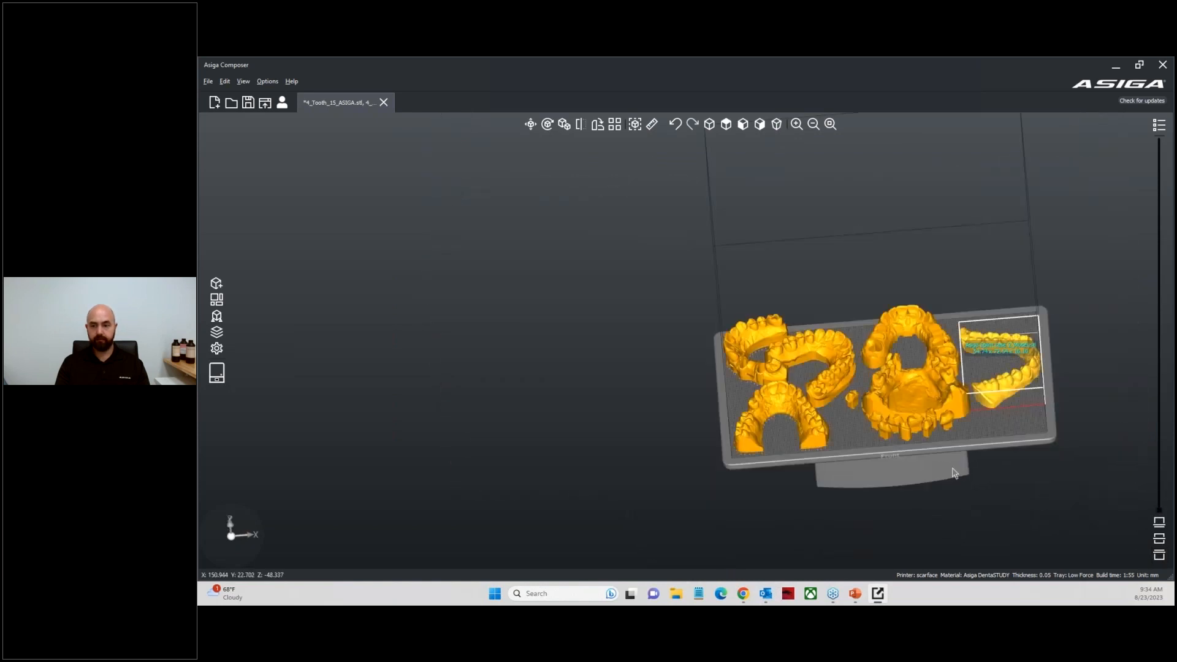
Open the parts list, inspect the details of 4_Tooth_15_ASIGA.stl, and collapse them
{"action": "scroll", "coordinate": [775, 415], "scroll_direction": "up", "scroll_amount": 5}
{"action": "left_click", "coordinate": [1160, 125]}
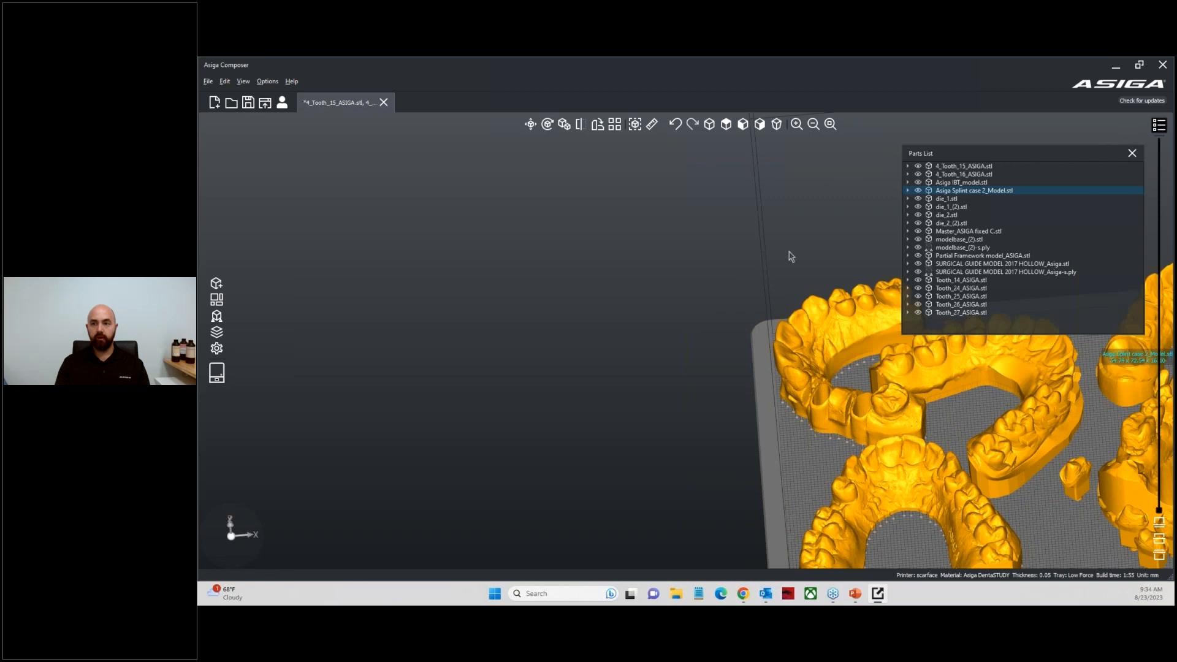
{"action": "scroll", "coordinate": [756, 291], "scroll_direction": "down", "scroll_amount": 4}
{"action": "middle_click_drag", "start_coordinate": [754, 296], "coordinate": [417, 303]}
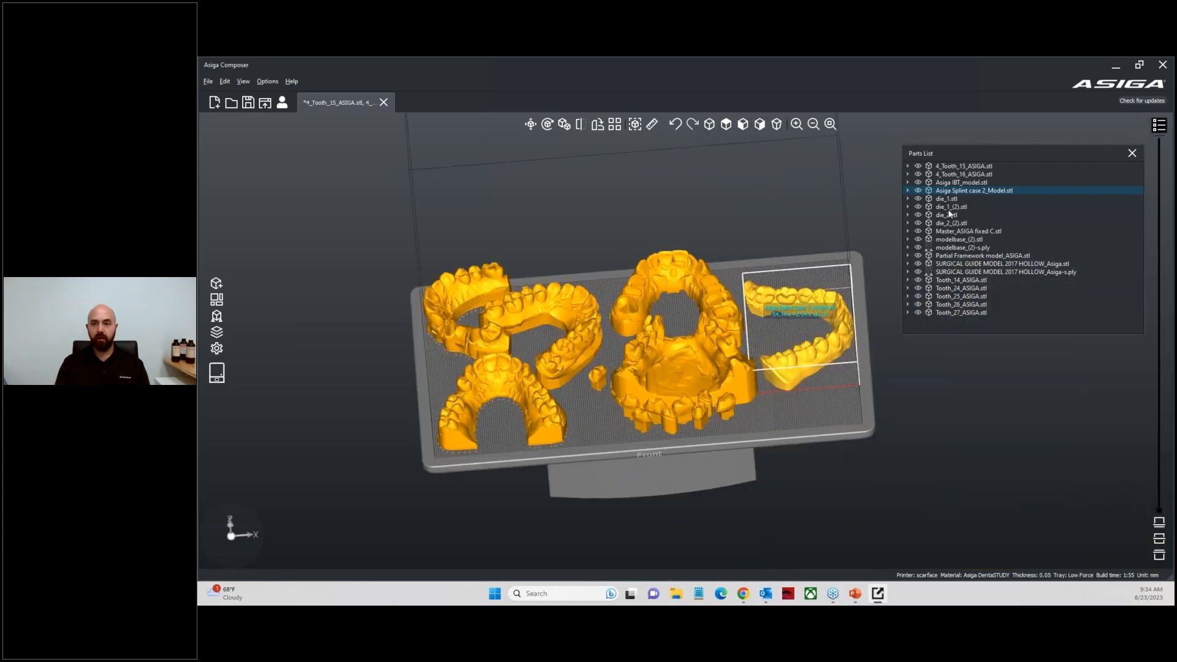
{"action": "left_click", "coordinate": [908, 166]}
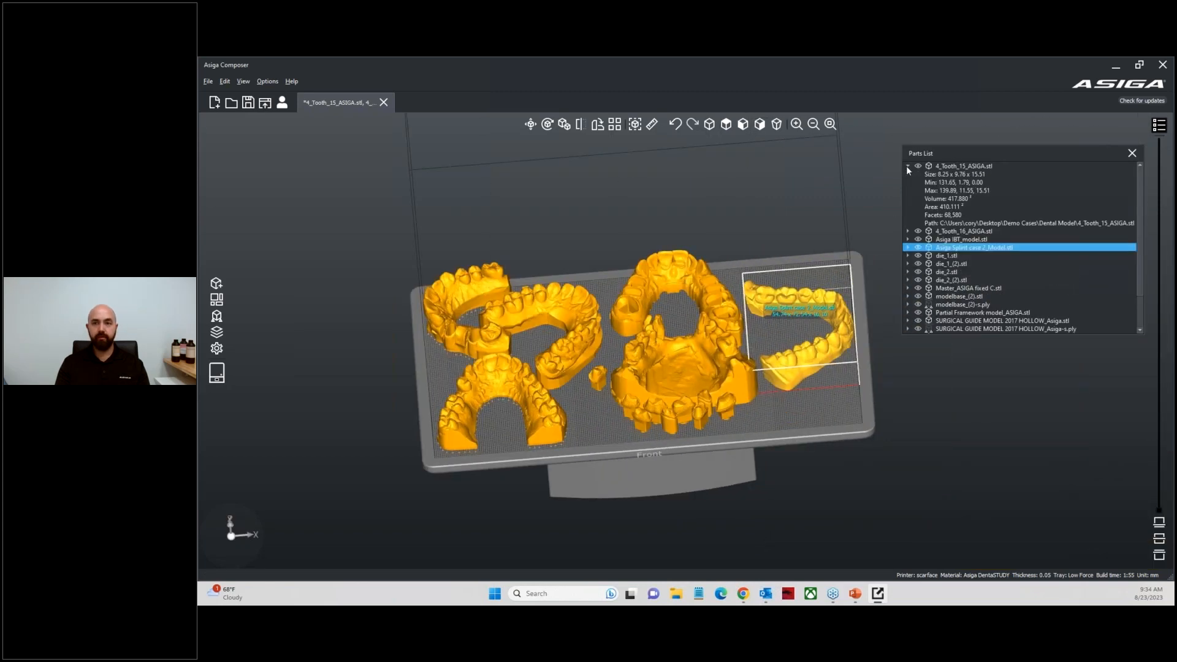
{"action": "left_click", "coordinate": [908, 167]}
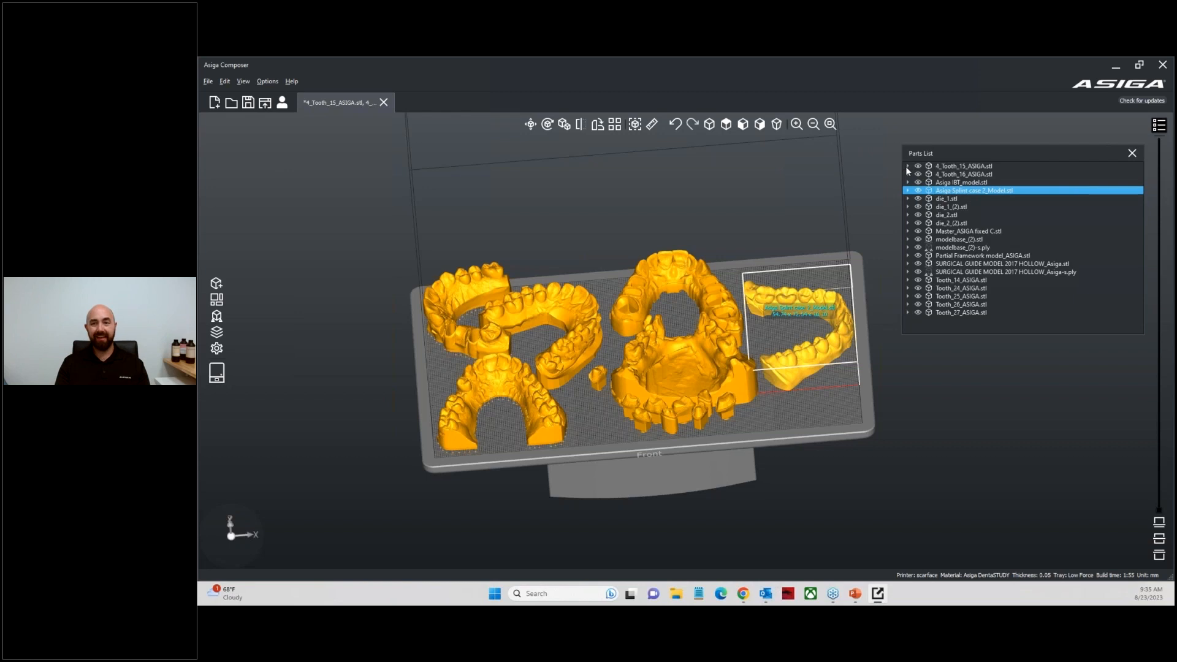
Select every part in the parts list and close the list
{"action": "left_click_drag", "start_coordinate": [1057, 327], "coordinate": [1000, 233]}
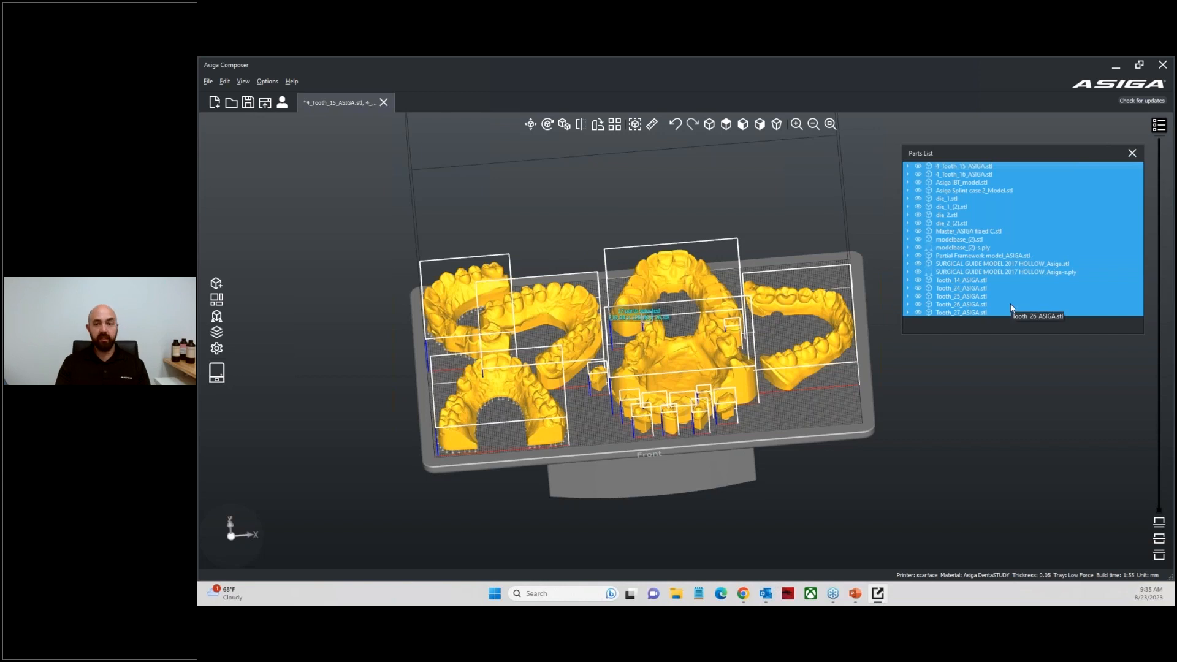
{"action": "left_click", "coordinate": [1132, 154]}
{"action": "left_click", "coordinate": [1159, 125]}
{"action": "left_click", "coordinate": [1160, 125]}
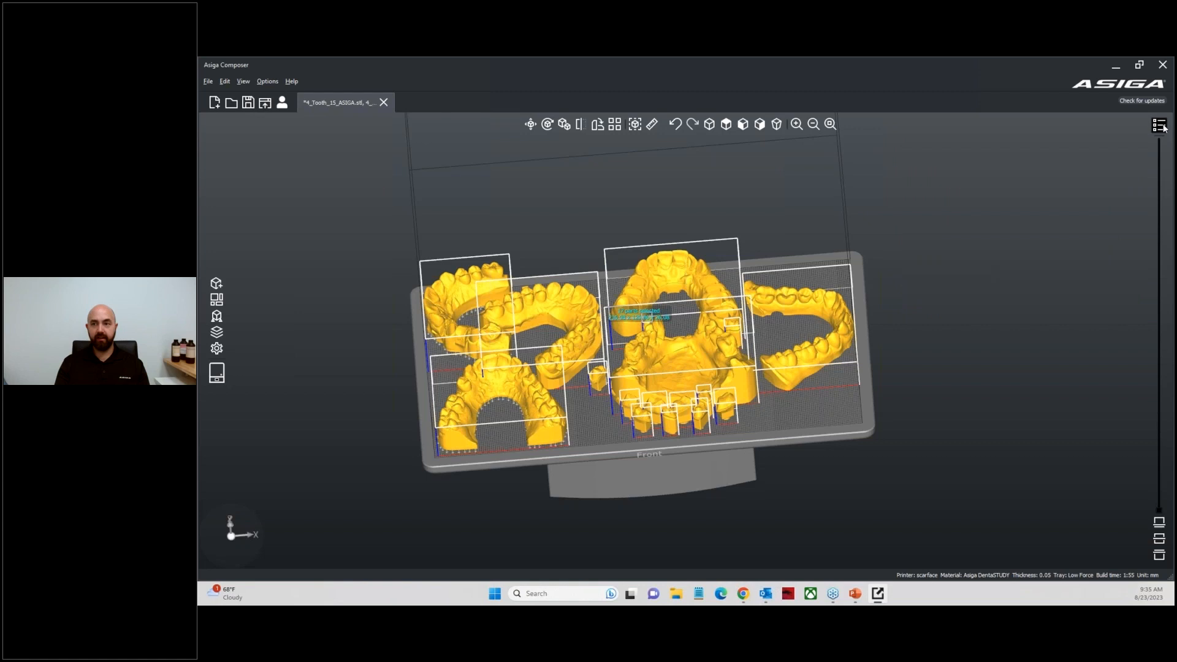
Check the build time and material cost for all parts with a material rate of $175/L, and close the estimate
{"action": "scroll", "coordinate": [944, 201], "scroll_direction": "down", "scroll_amount": 1}
{"action": "right_click_drag", "start_coordinate": [945, 207], "coordinate": [941, 338]}
{"action": "middle_click_drag", "start_coordinate": [941, 337], "coordinate": [920, 420]}
{"action": "right_click_drag", "start_coordinate": [920, 421], "coordinate": [952, 376]}
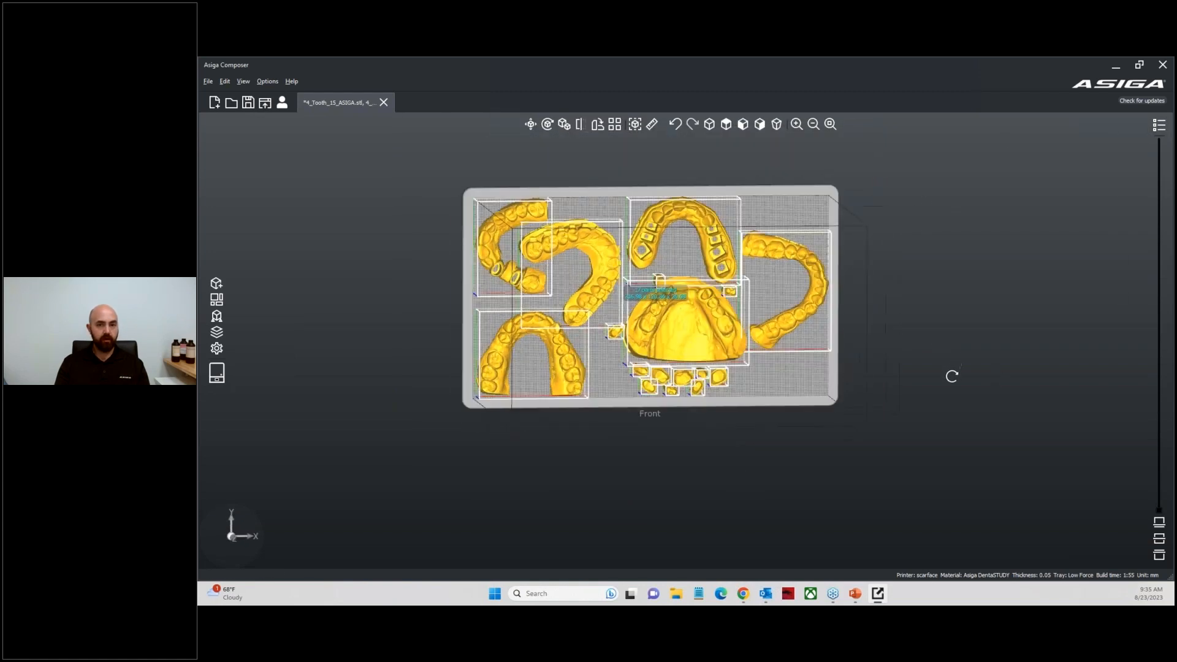
{"action": "left_click", "coordinate": [260, 84]}
{"action": "mouse_move", "coordinate": [241, 84]}
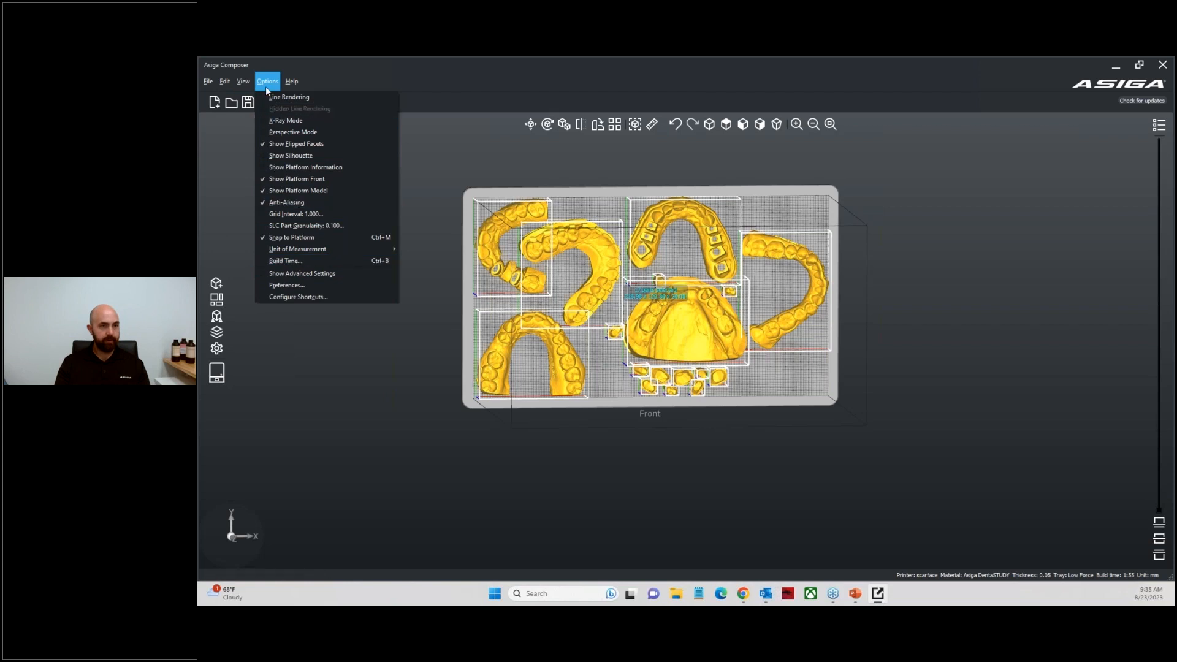
{"action": "left_click", "coordinate": [294, 265]}
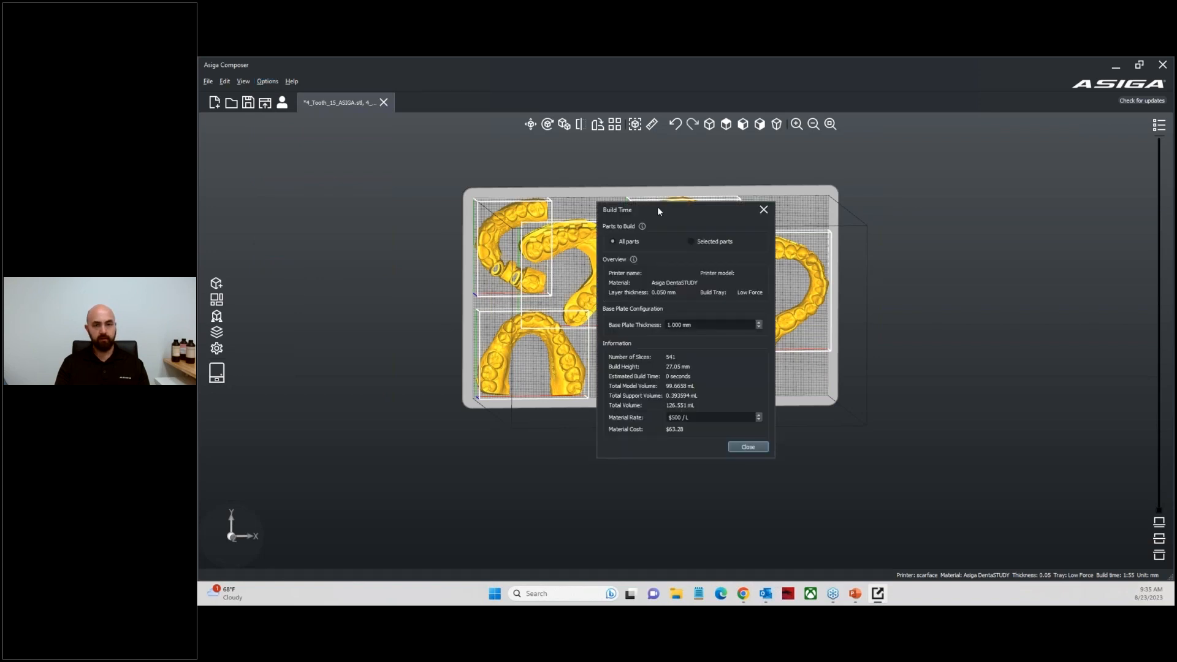
{"action": "left_click_drag", "start_coordinate": [657, 207], "coordinate": [355, 169]}
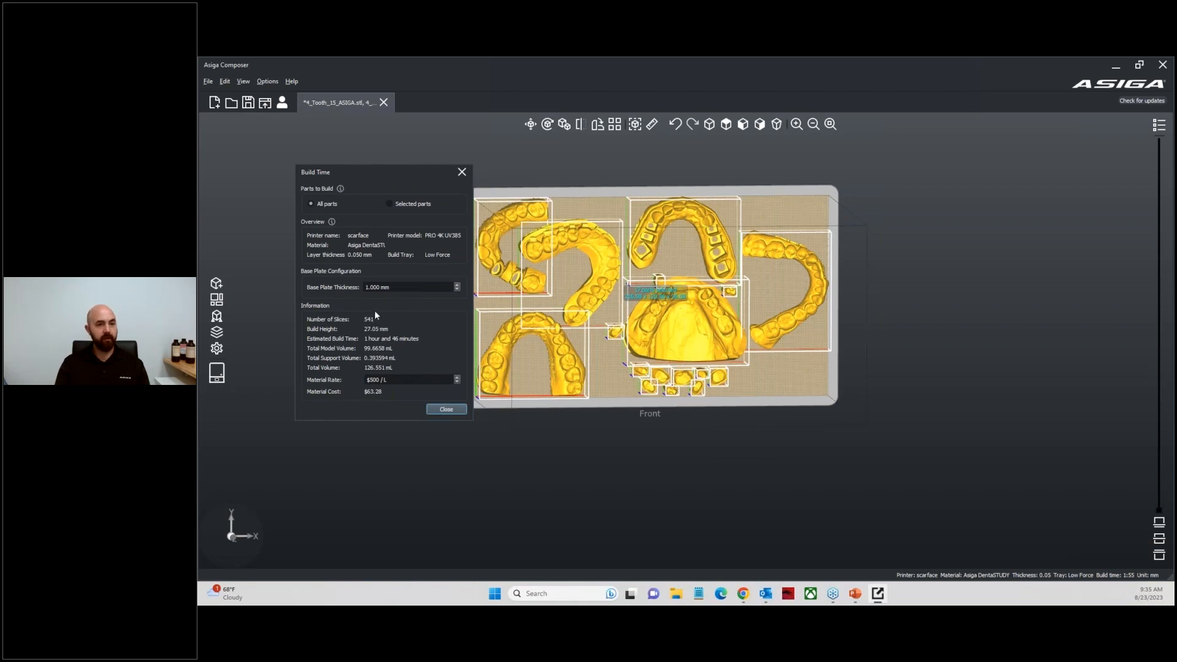
{"action": "left_click", "coordinate": [374, 380]}
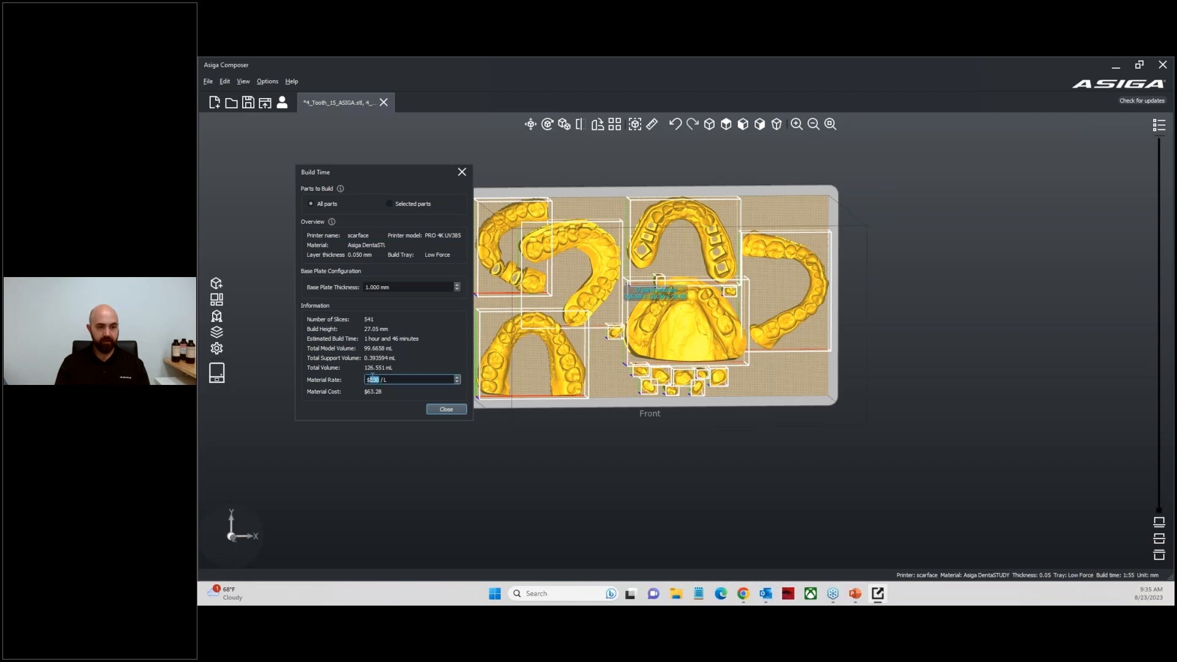
{"action": "type", "text": "175"}
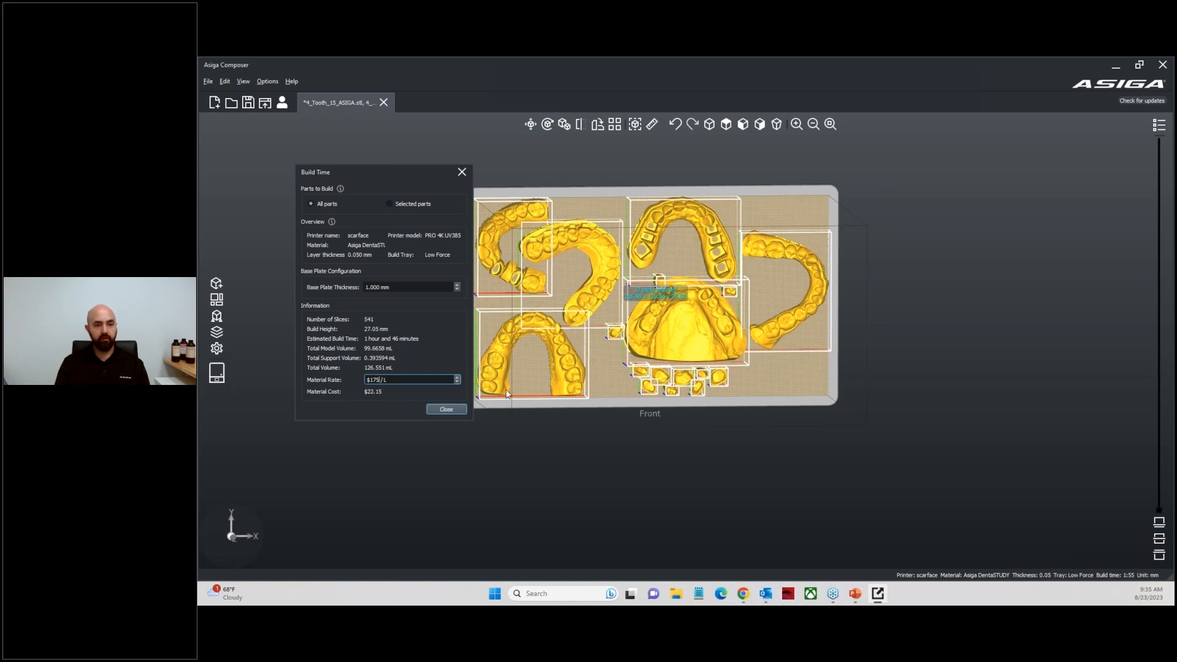
{"action": "left_click", "coordinate": [462, 173]}
Deselect all the parts on the platform
{"action": "middle_click_drag", "start_coordinate": [439, 253], "coordinate": [449, 300]}
{"action": "right_click_drag", "start_coordinate": [450, 295], "coordinate": [451, 267]}
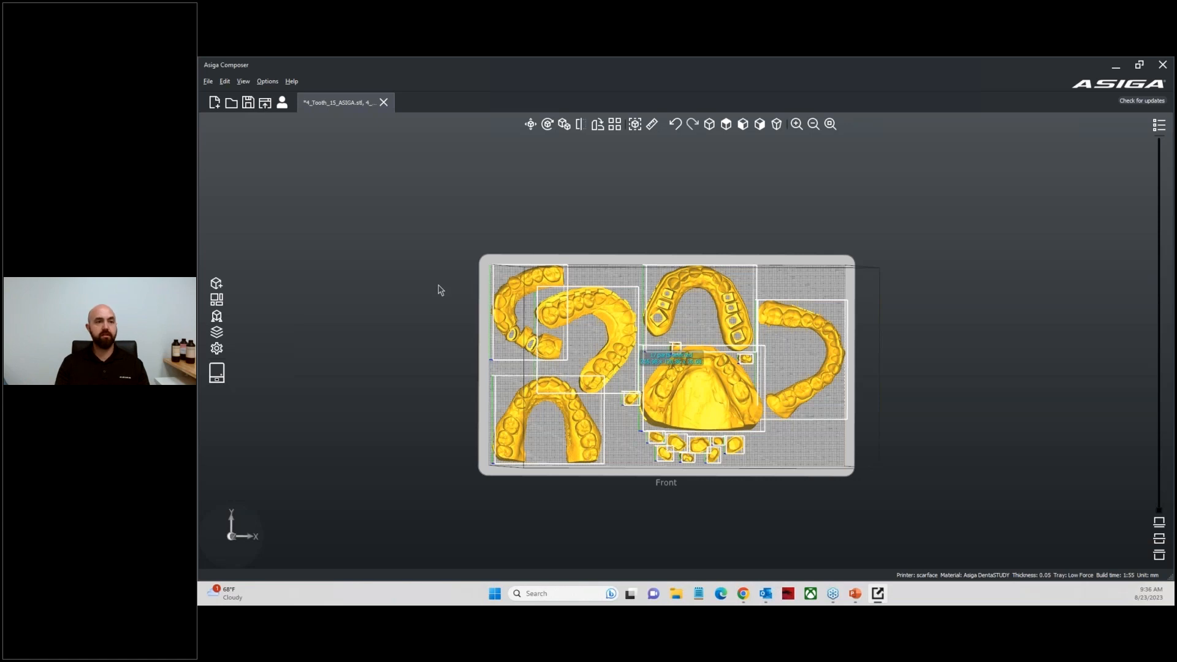
{"action": "left_click", "coordinate": [377, 279]}
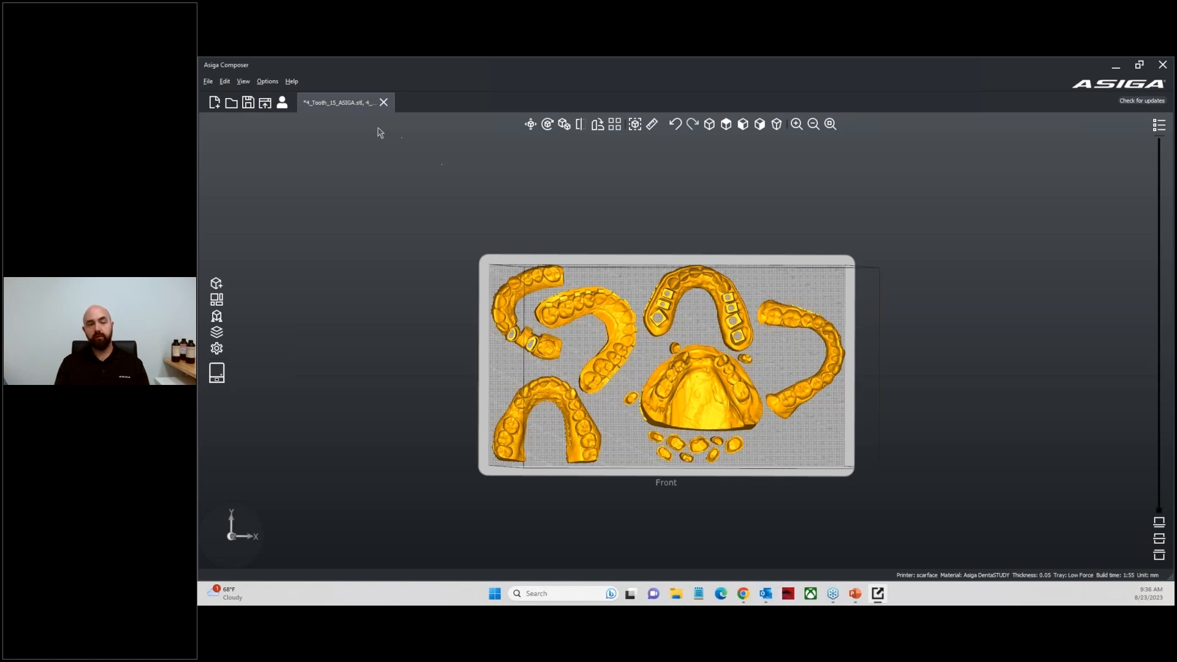
Review the scarface printer's build queue, front panel, settings, system information and firmware update pages in the browser, and return to Composer
{"action": "left_click", "coordinate": [264, 106]}
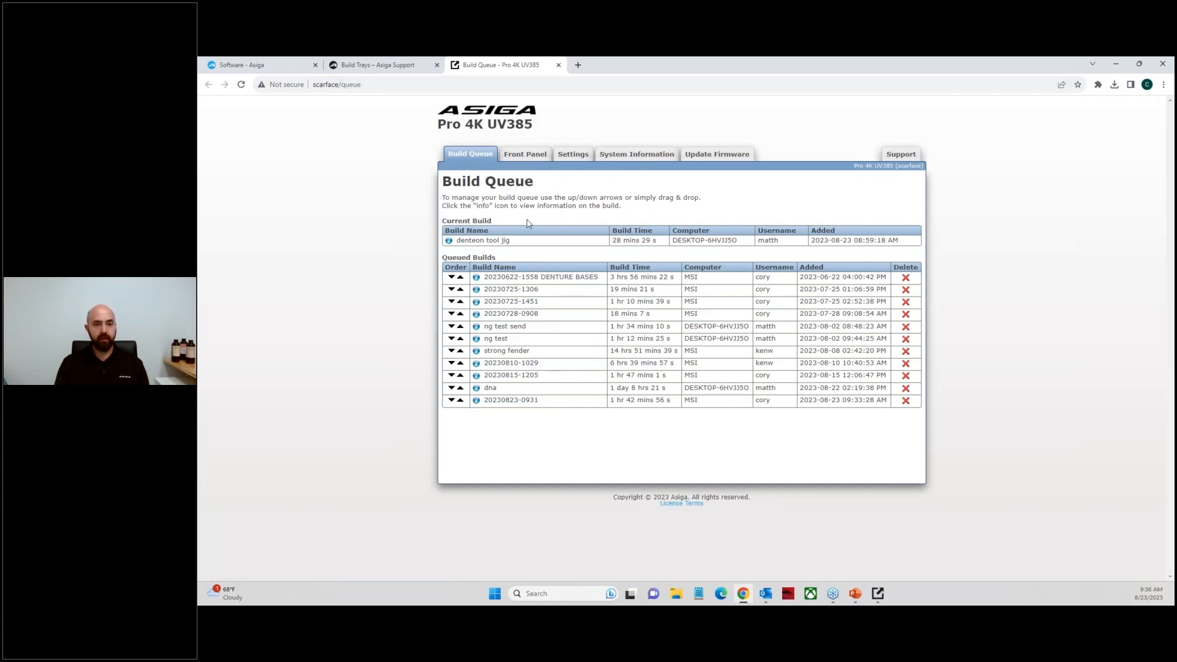
{"action": "left_click", "coordinate": [526, 157]}
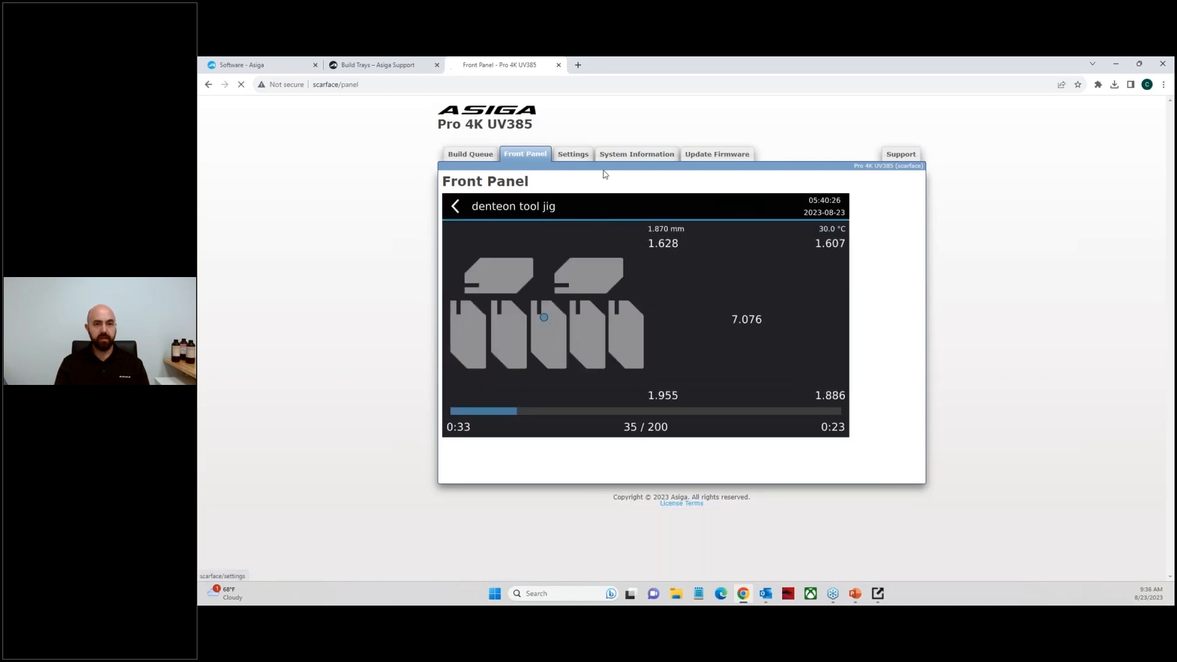
{"action": "left_click", "coordinate": [575, 155]}
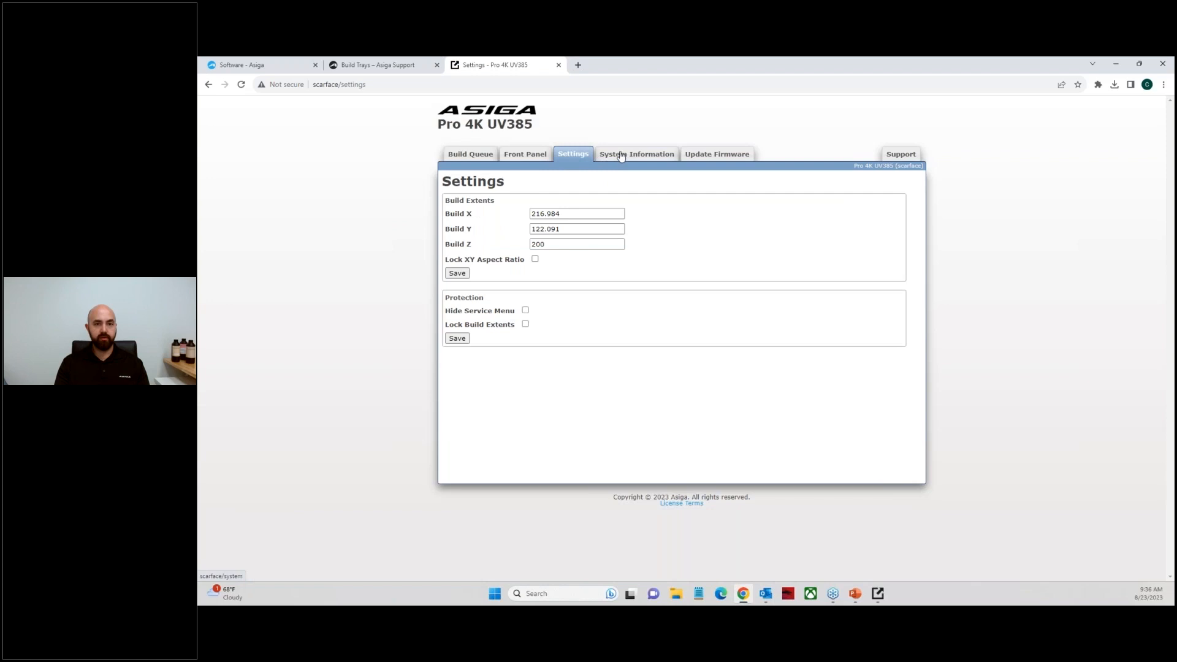
{"action": "left_click", "coordinate": [621, 156]}
{"action": "left_click", "coordinate": [709, 158]}
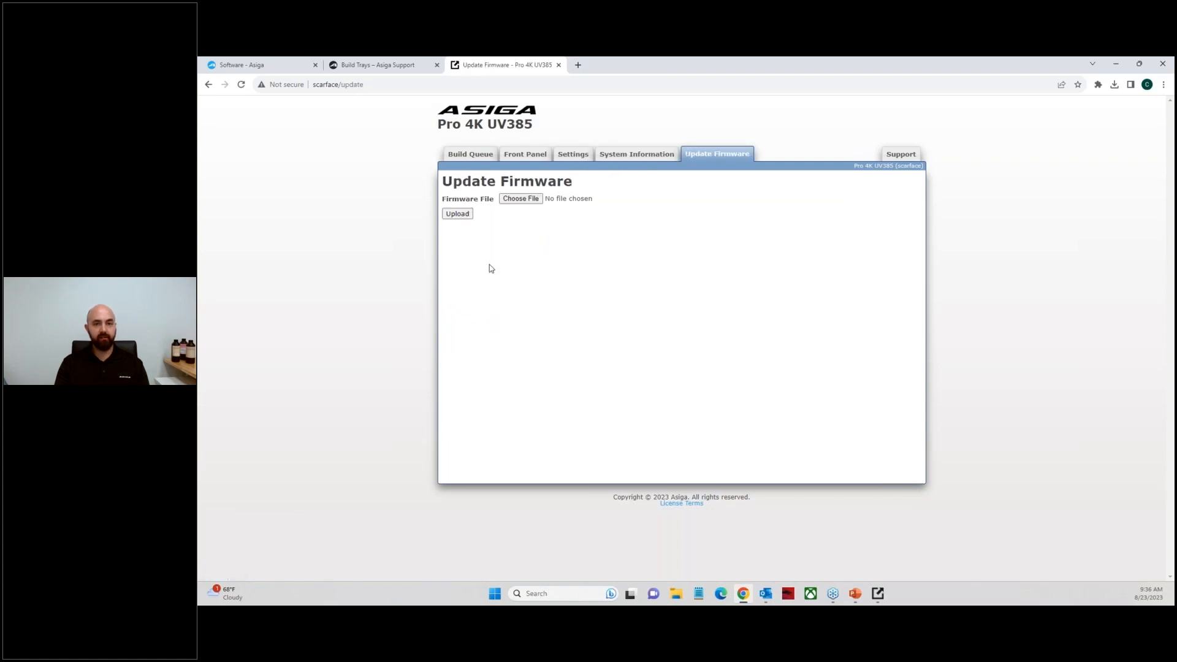
{"action": "left_click", "coordinate": [1117, 66]}
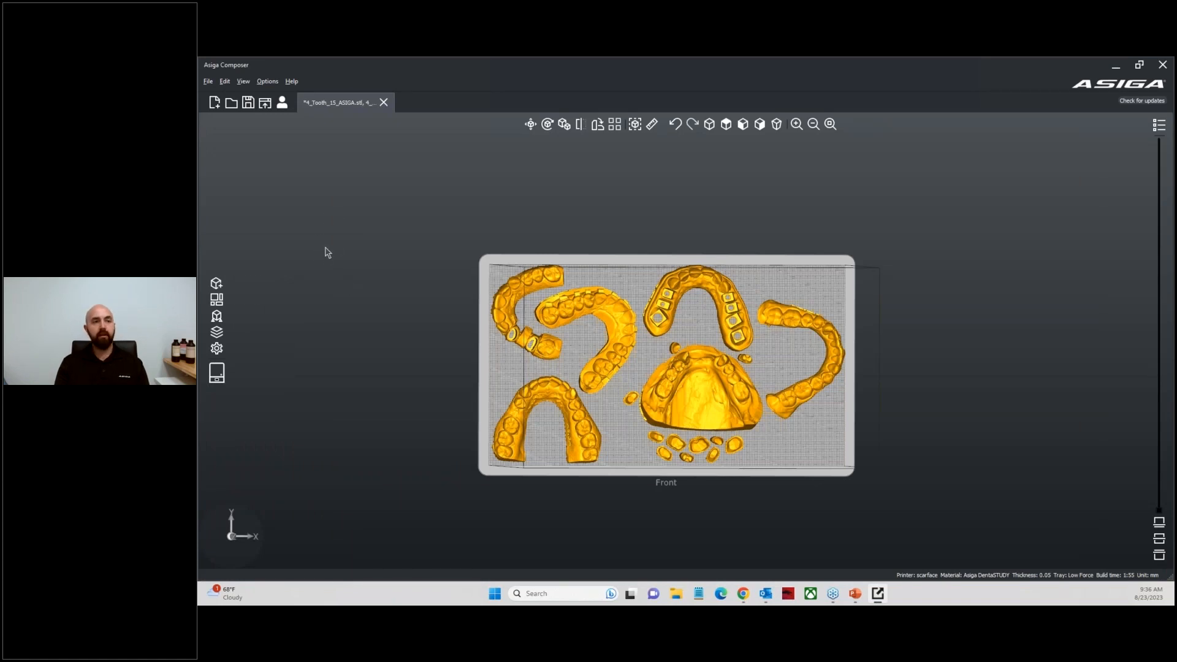
Open the Asiga account page in the browser and return to Composer
{"action": "left_click", "coordinate": [282, 103]}
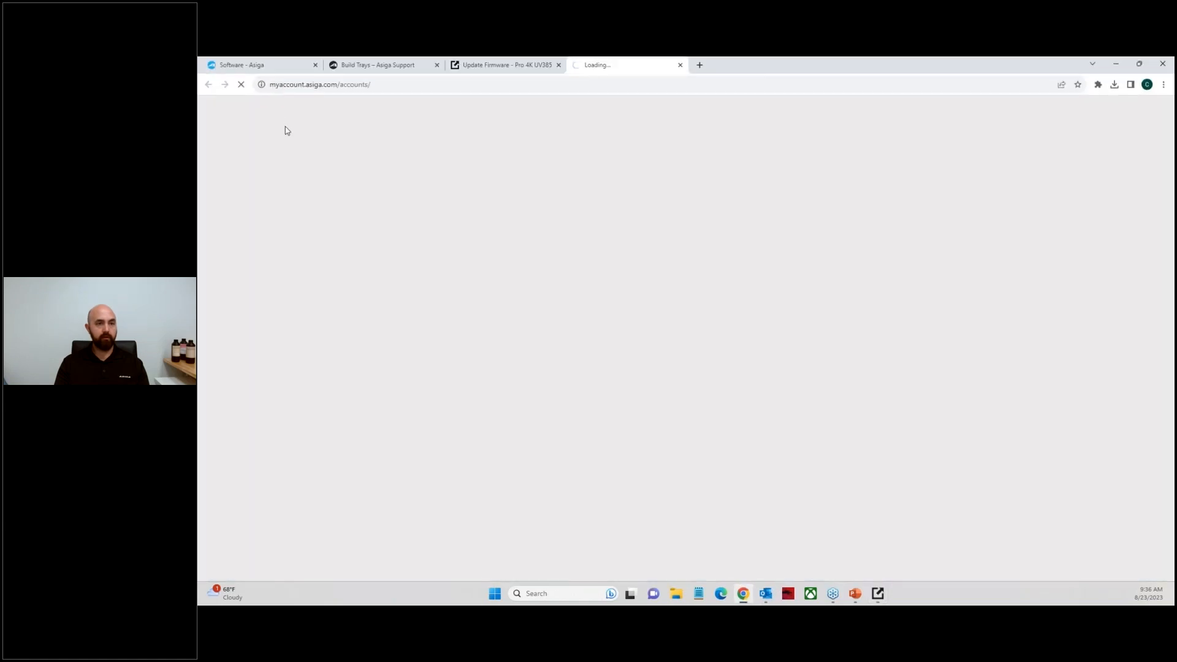
{"action": "left_click", "coordinate": [1117, 65]}
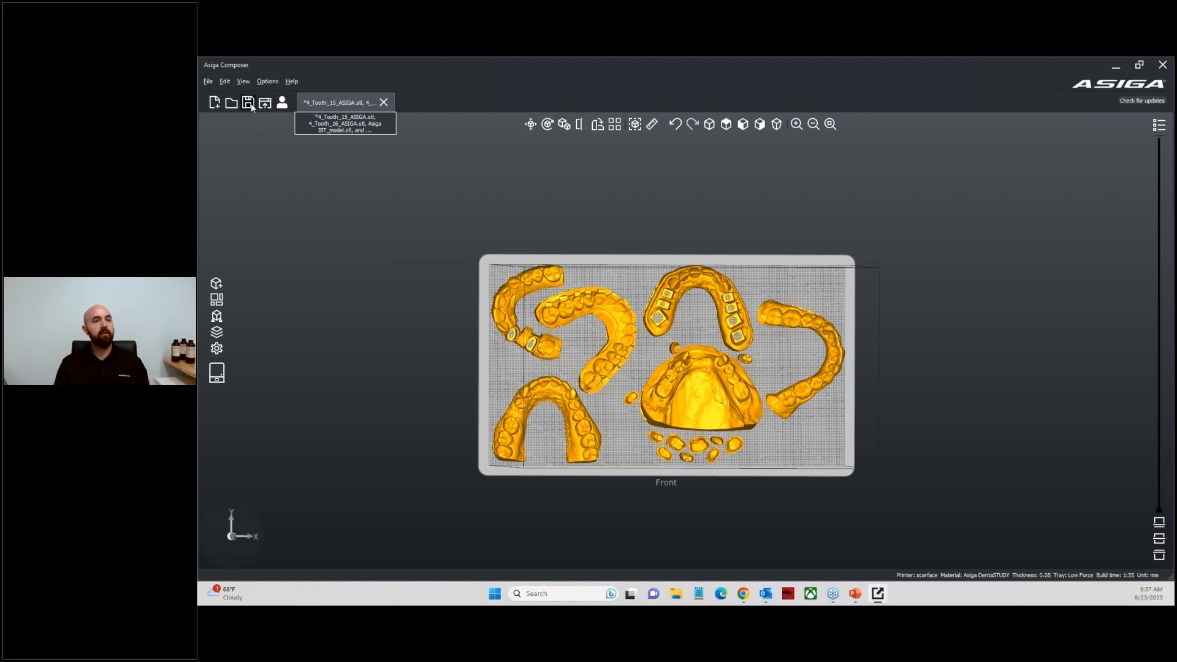
Create a second build for the showboat printer with Asiga DentaGUIDE at 0.100 mm, switch between both builds, and close the empty one
{"action": "left_click", "coordinate": [217, 102]}
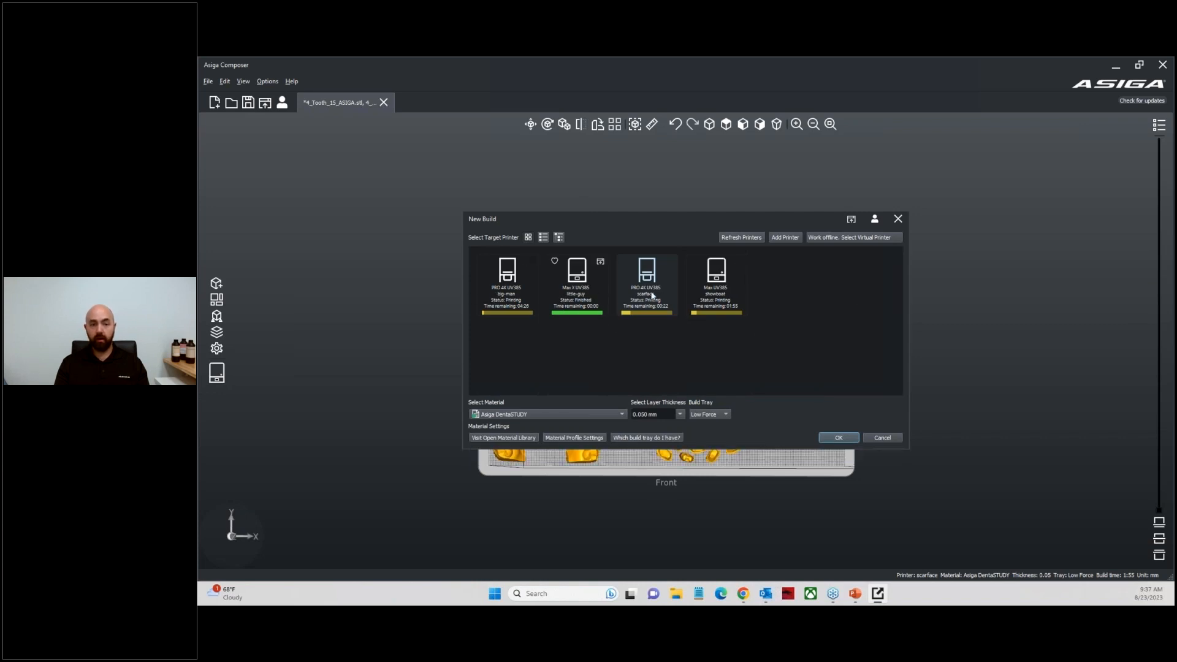
{"action": "left_click", "coordinate": [715, 283]}
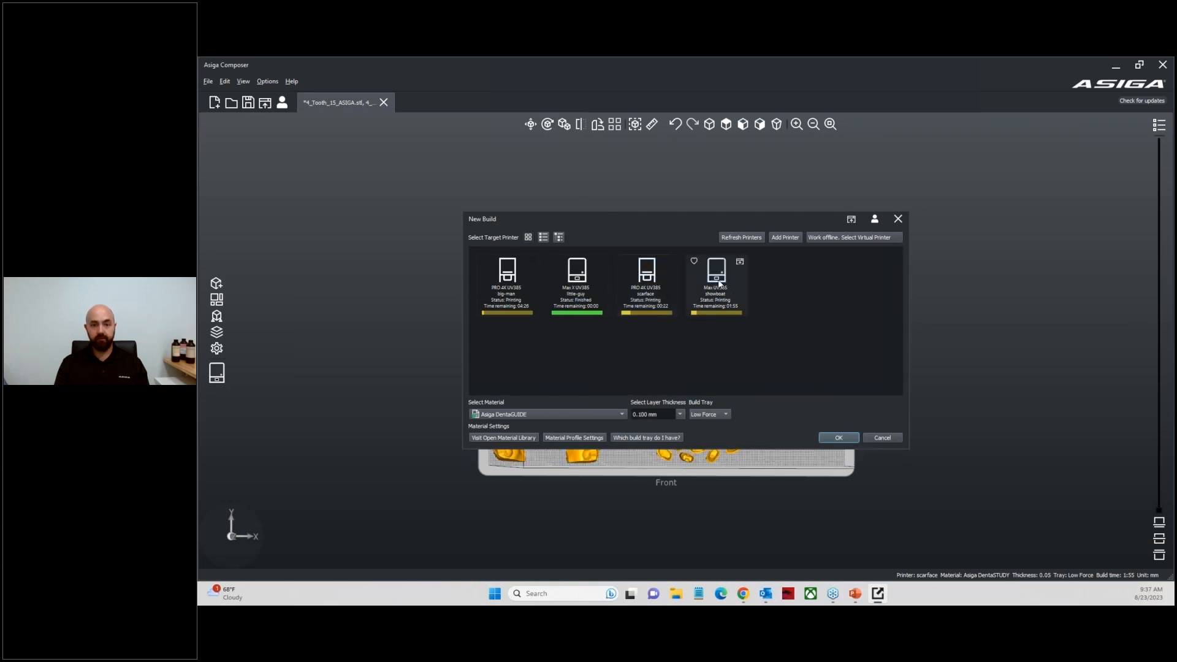
{"action": "left_click", "coordinate": [845, 437]}
{"action": "left_click", "coordinate": [335, 103]}
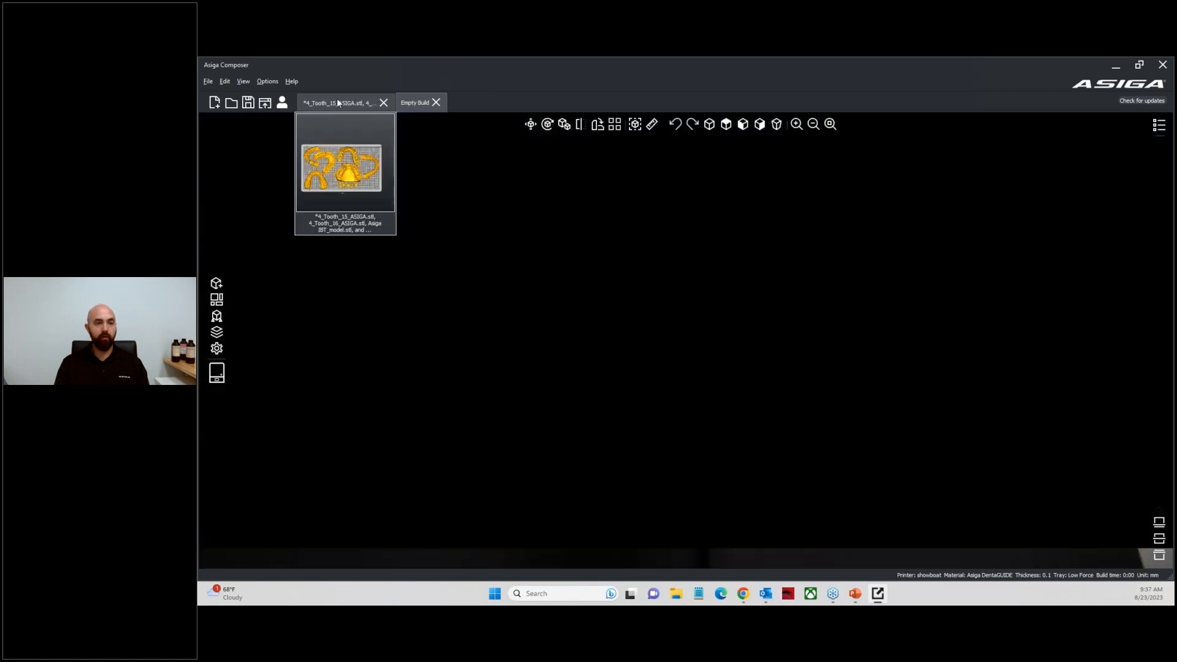
{"action": "left_click", "coordinate": [411, 104]}
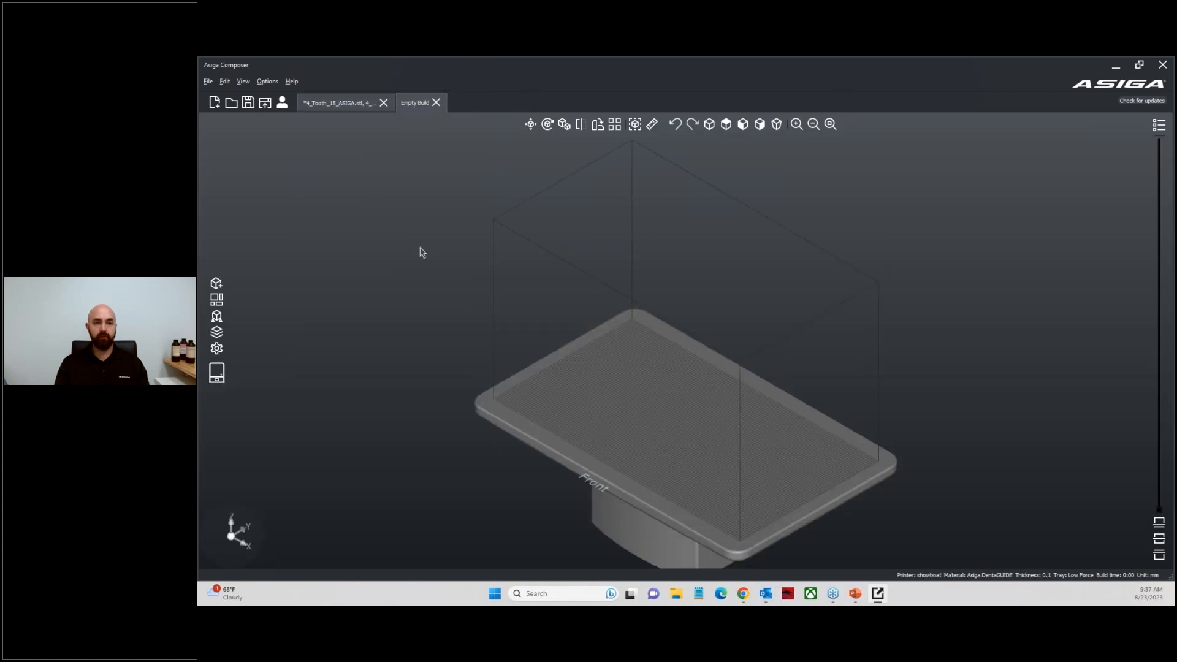
{"action": "left_click", "coordinate": [437, 103]}
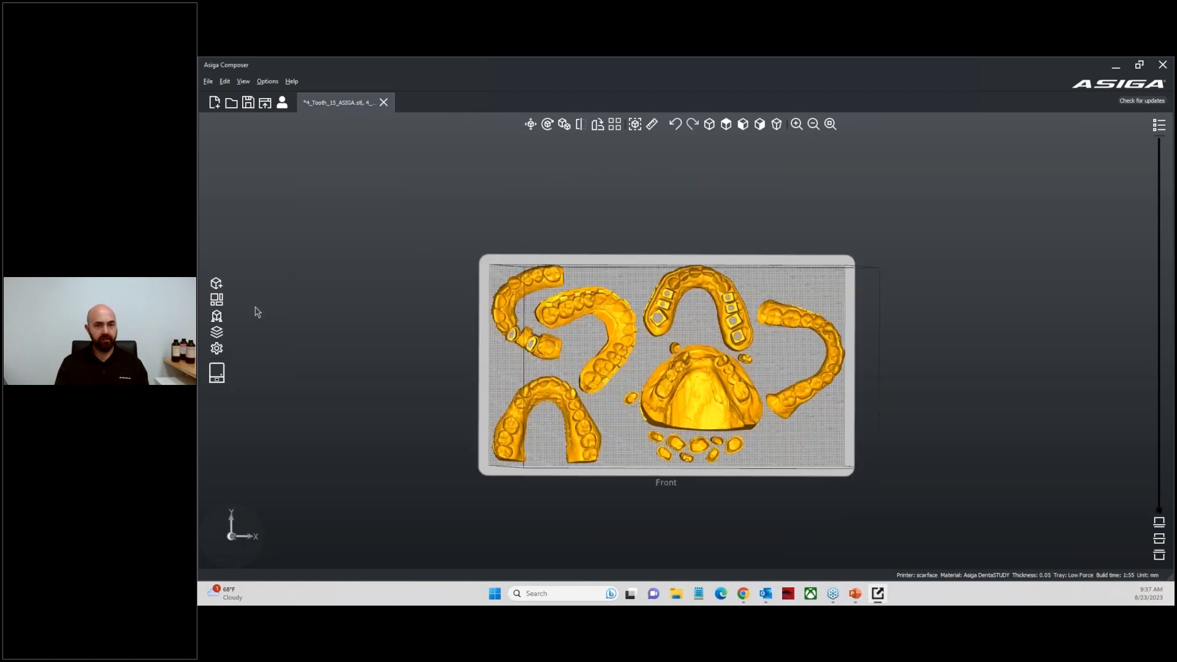
Generate a multi-stacking scaffold plate above the models with 5 mm hexagon holes, 1 mm walls and 1 mm thickness
{"action": "left_click", "coordinate": [217, 334]}
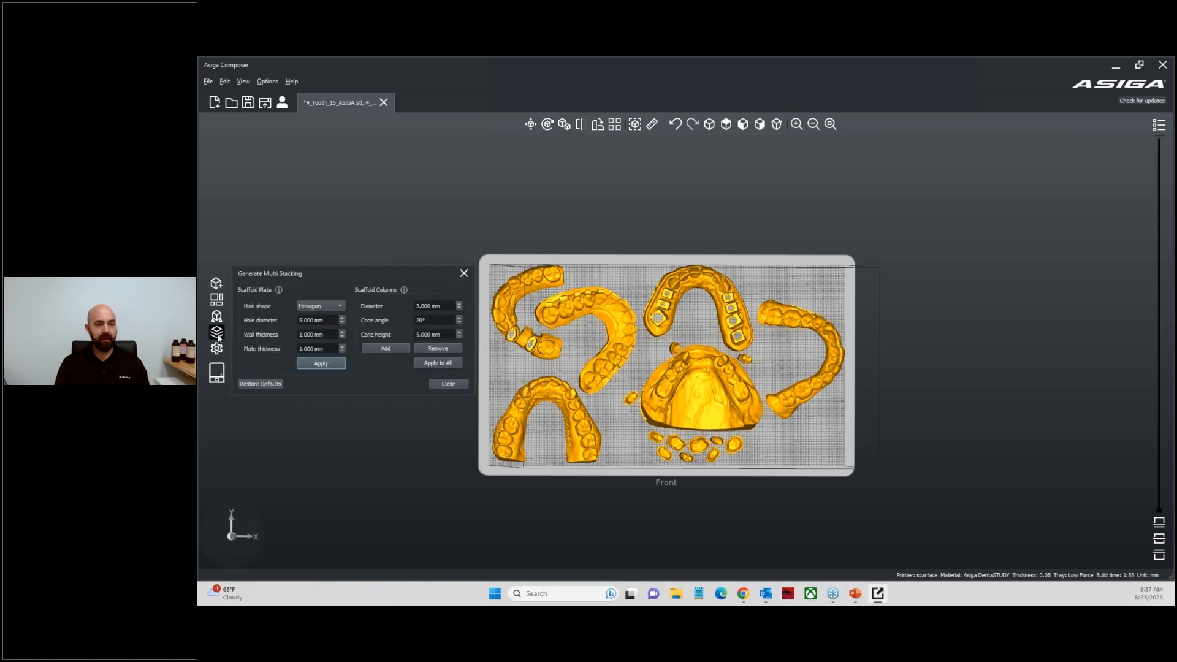
{"action": "left_click", "coordinate": [317, 362]}
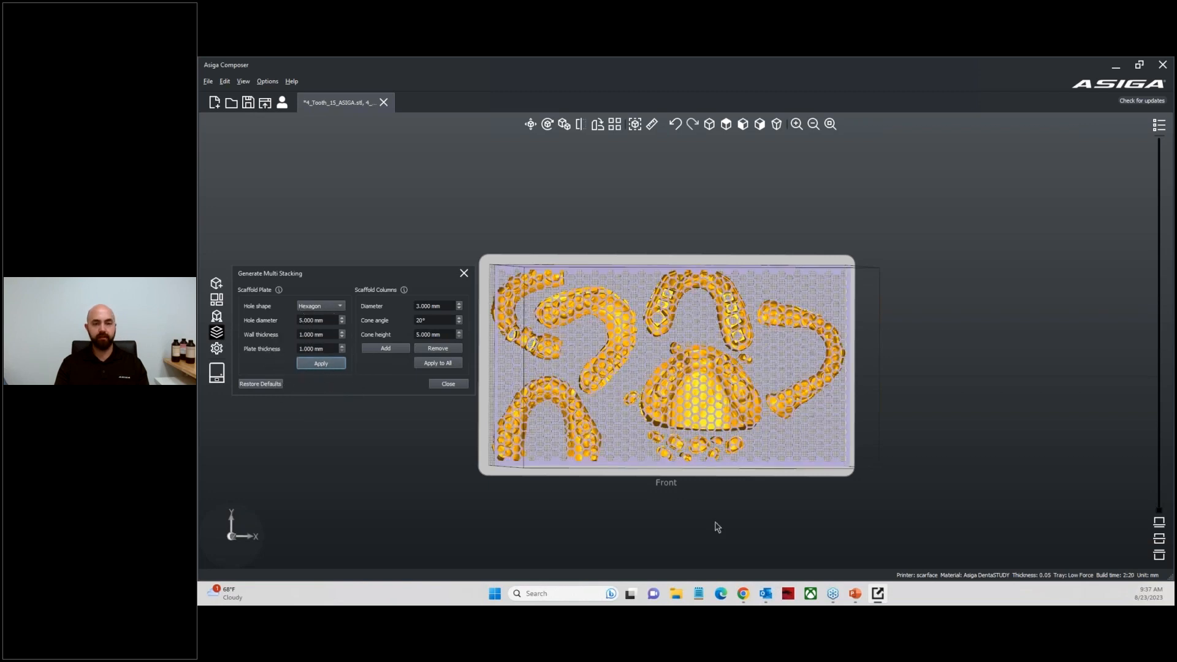
{"action": "left_click_drag", "start_coordinate": [715, 528], "coordinate": [677, 322]}
{"action": "left_click_drag", "start_coordinate": [582, 365], "coordinate": [580, 452]}
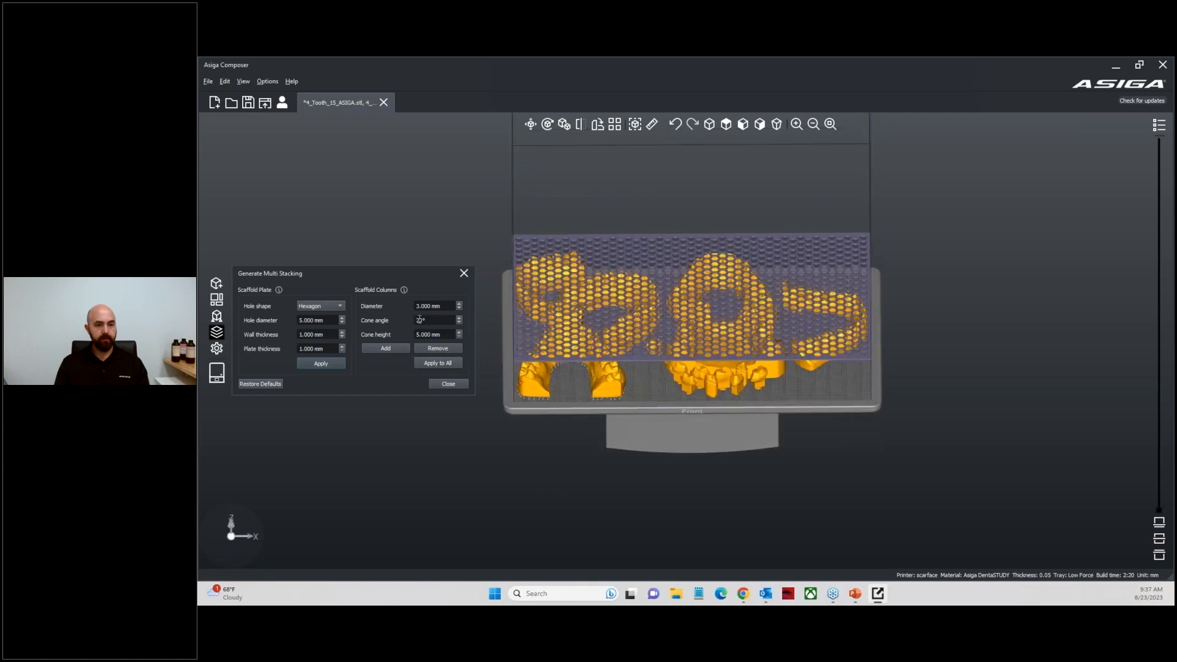
Set the scaffold column cone angle to 15° and add five columns around the arch at the plate's right end, viewed from below
{"action": "left_click", "coordinate": [424, 320]}
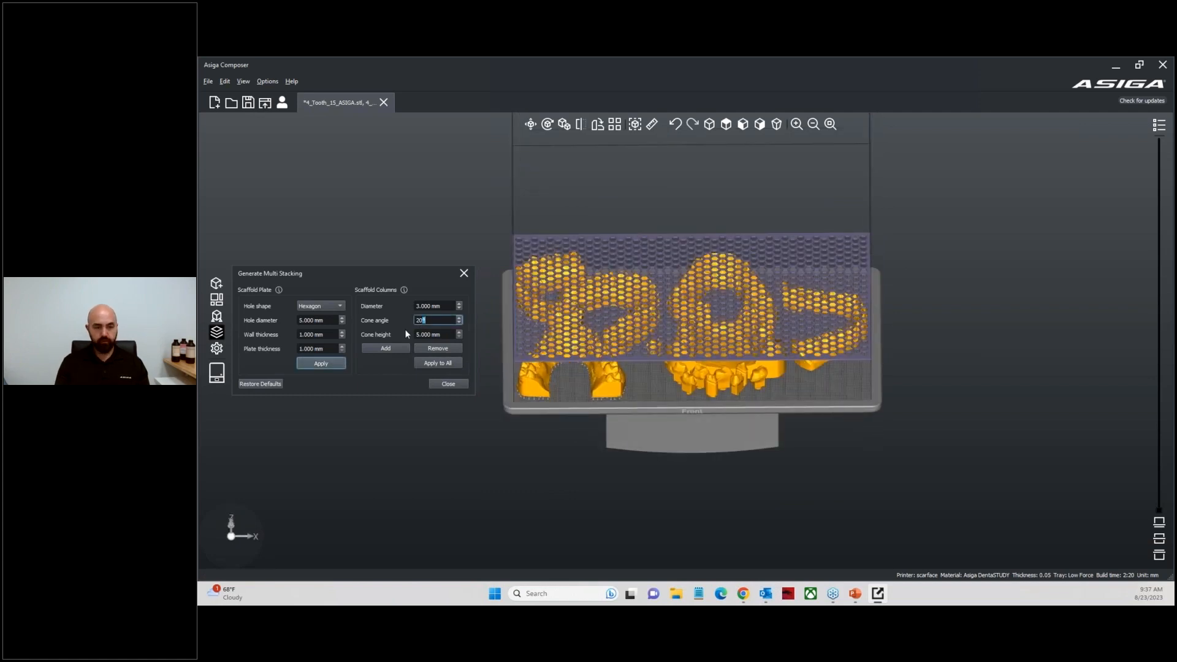
{"action": "left_click", "coordinate": [459, 323]}
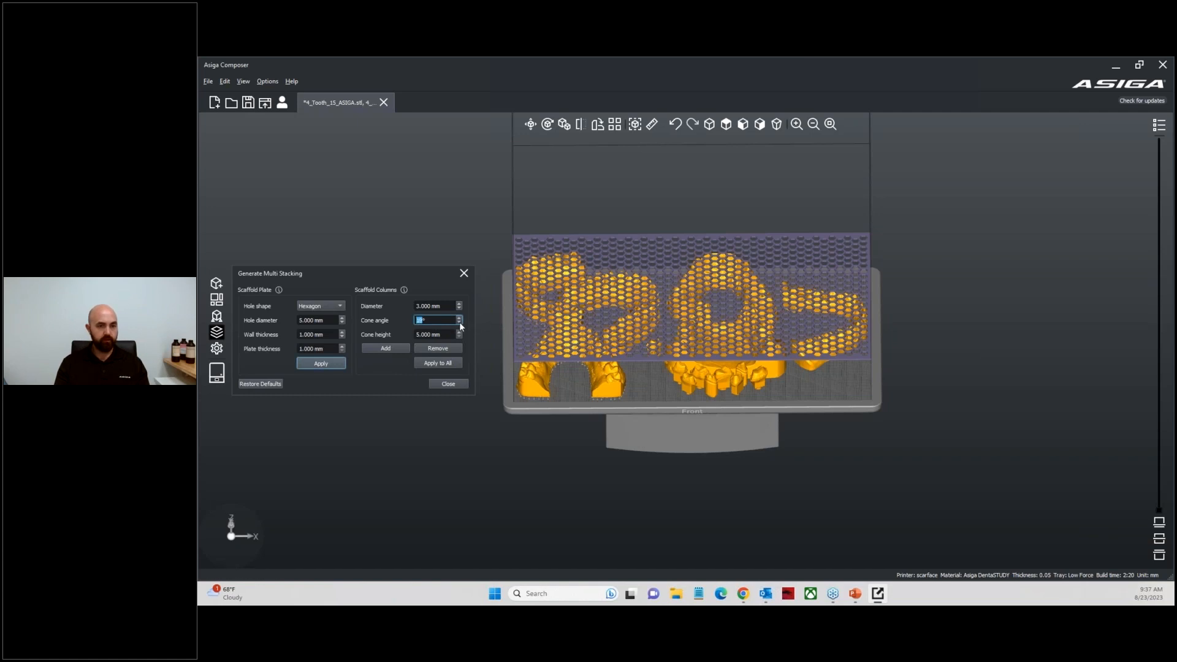
{"action": "left_click", "coordinate": [394, 347]}
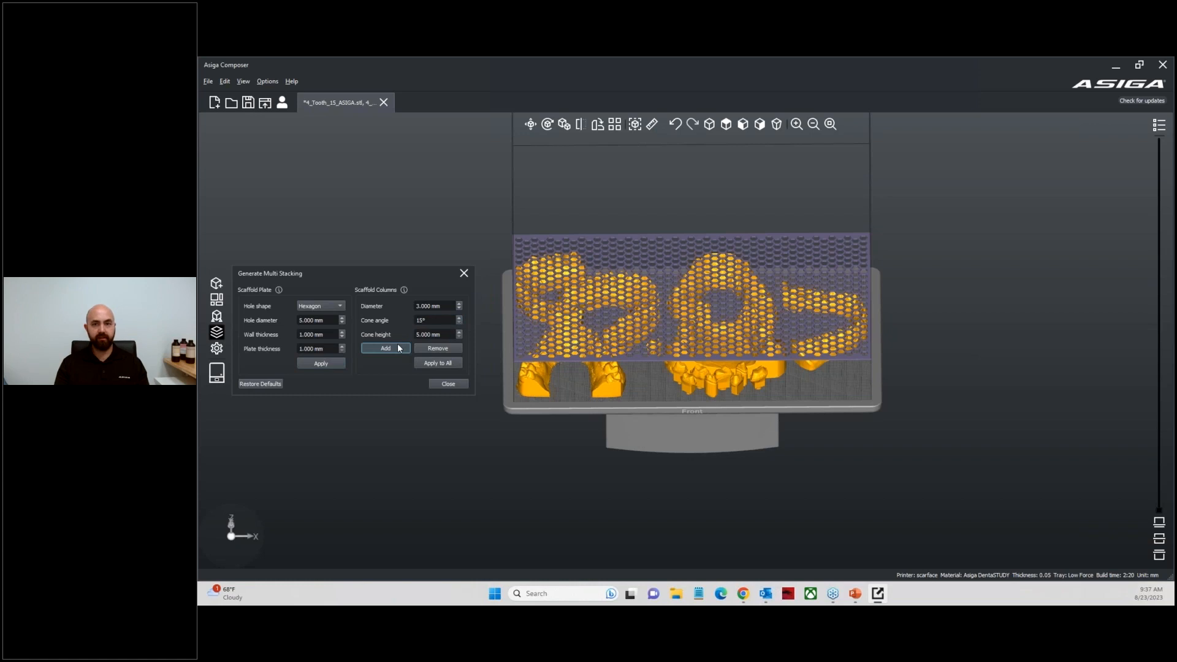
{"action": "left_click", "coordinate": [722, 125]}
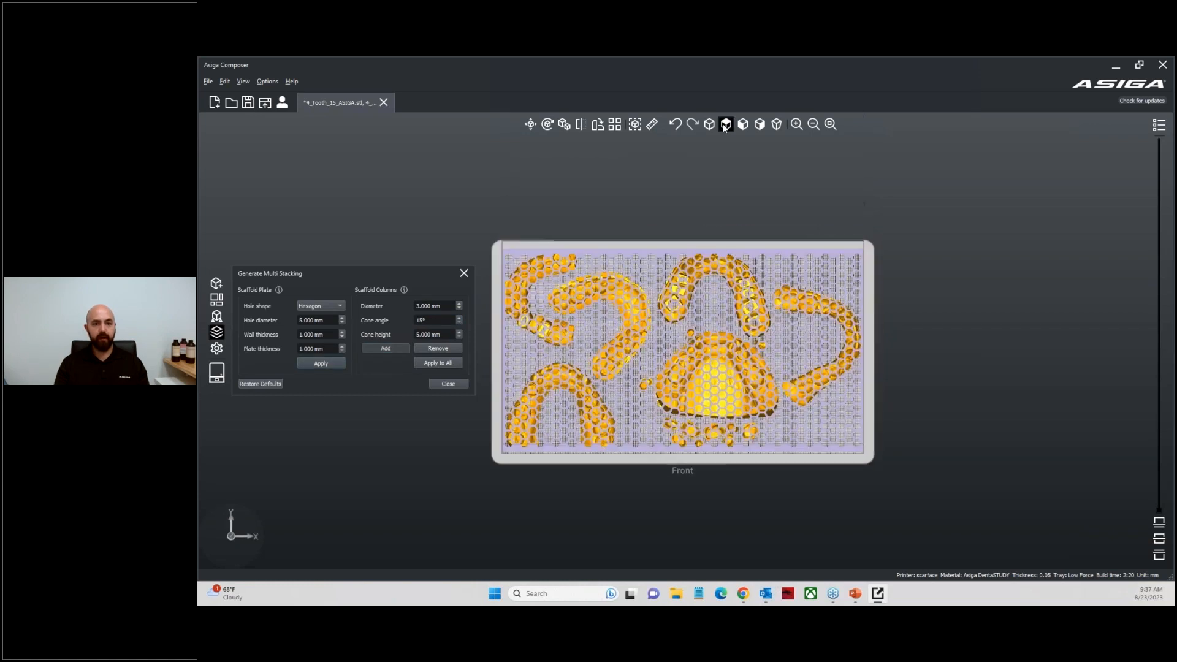
{"action": "scroll", "coordinate": [846, 237], "scroll_direction": "up", "scroll_amount": 3}
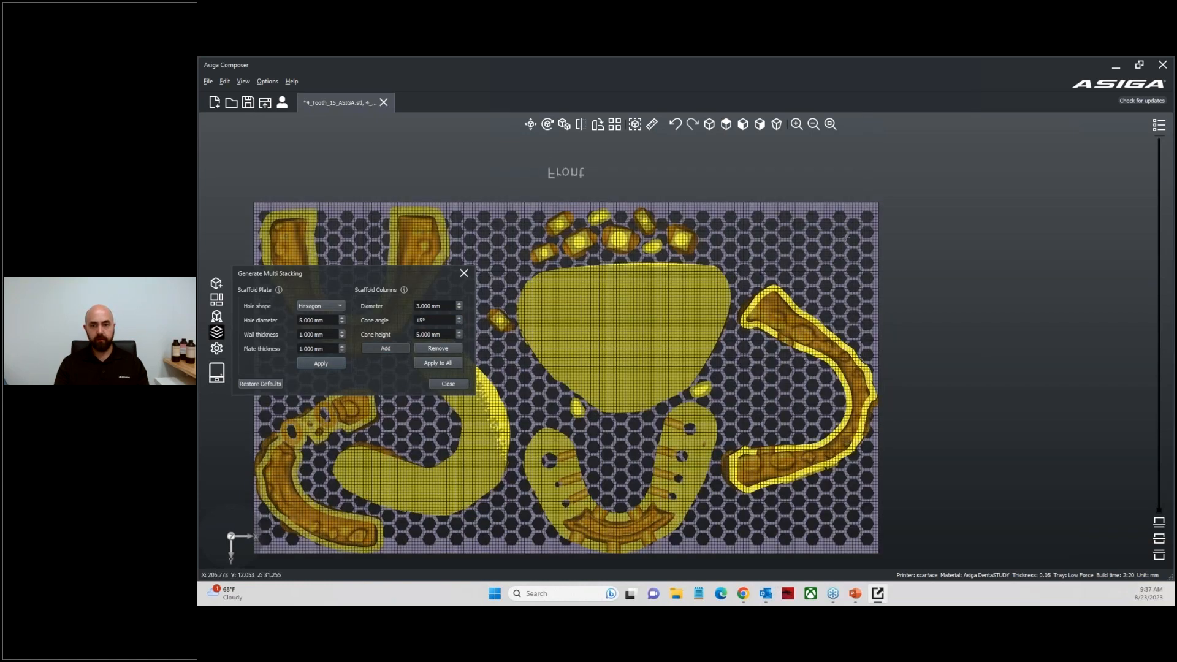
{"action": "left_click", "coordinate": [846, 237]}
{"action": "left_click", "coordinate": [852, 522]}
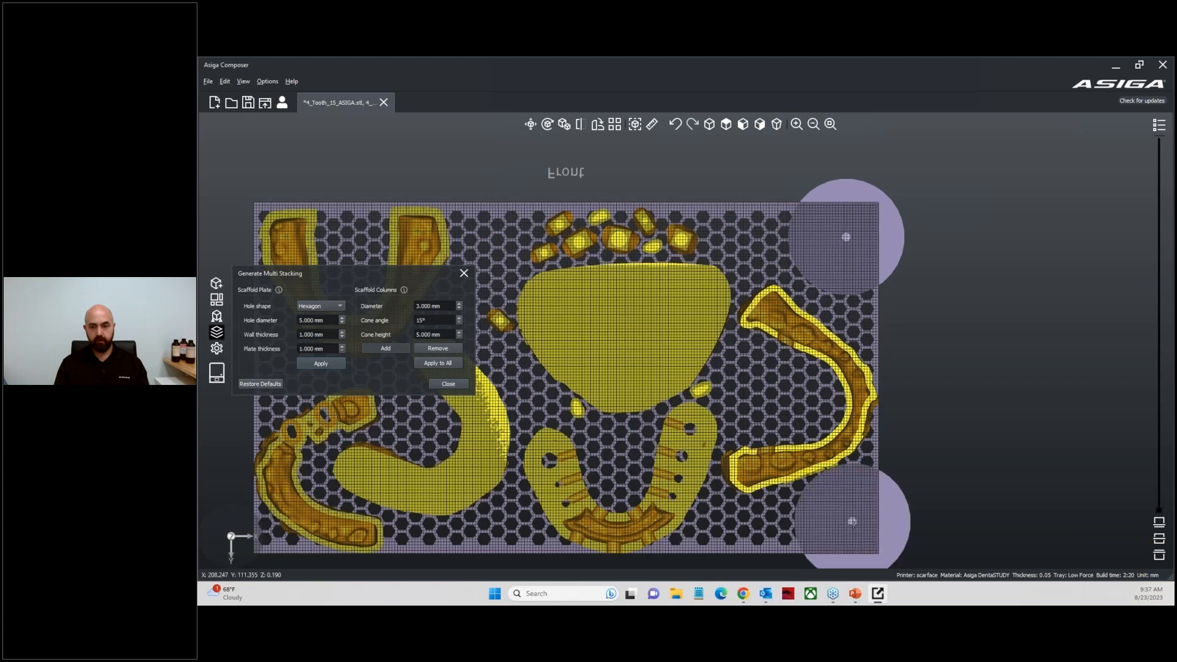
{"action": "left_click", "coordinate": [821, 419]}
{"action": "left_click", "coordinate": [865, 321]}
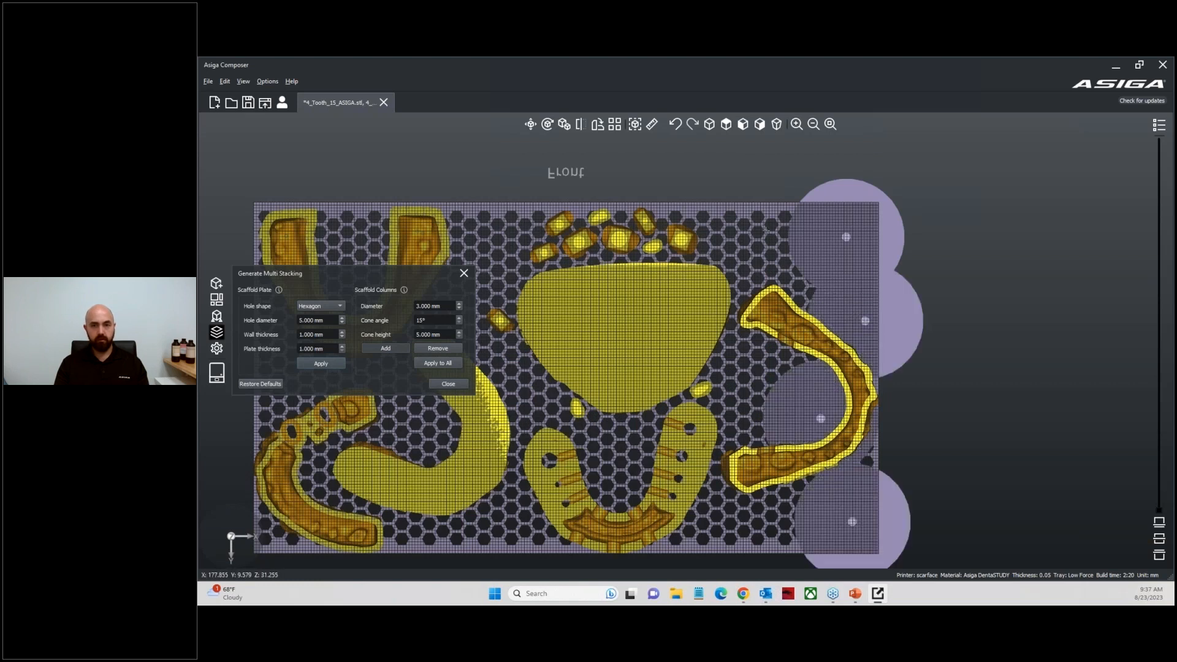
{"action": "left_click", "coordinate": [759, 228]}
Add scaffold columns at the corners and along the left short edge of the plate
{"action": "middle_click_drag", "start_coordinate": [843, 238], "coordinate": [1068, 247]}
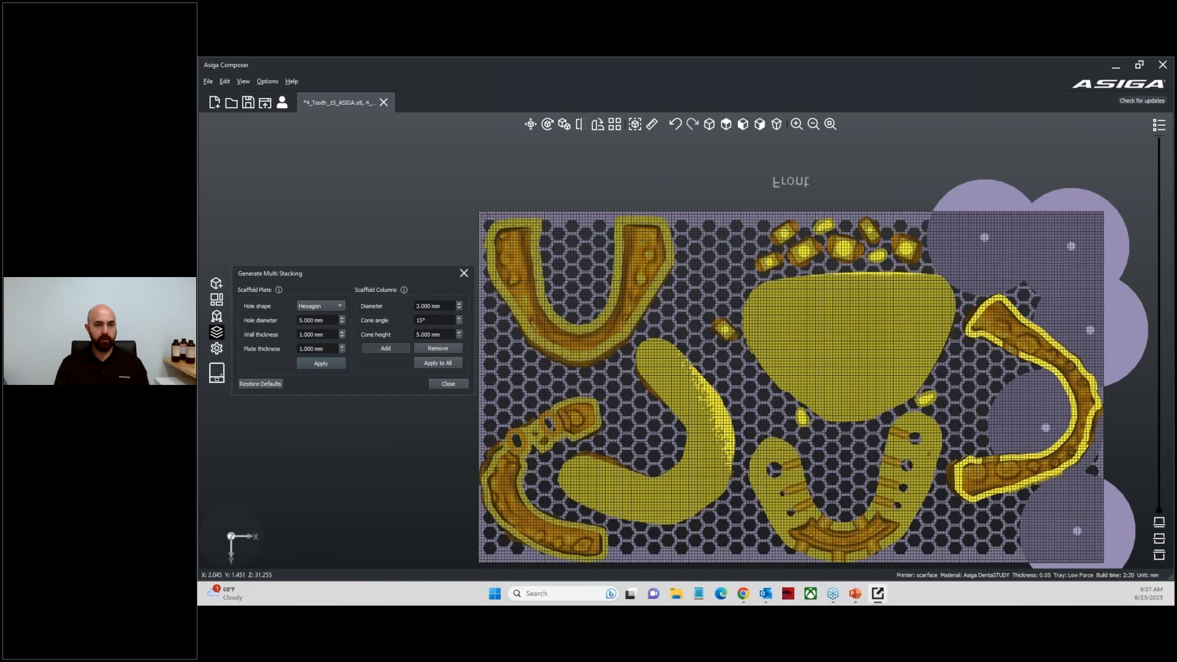
{"action": "left_click", "coordinate": [483, 215]}
{"action": "middle_click_drag", "start_coordinate": [533, 279], "coordinate": [590, 125]}
{"action": "left_click", "coordinate": [544, 395]}
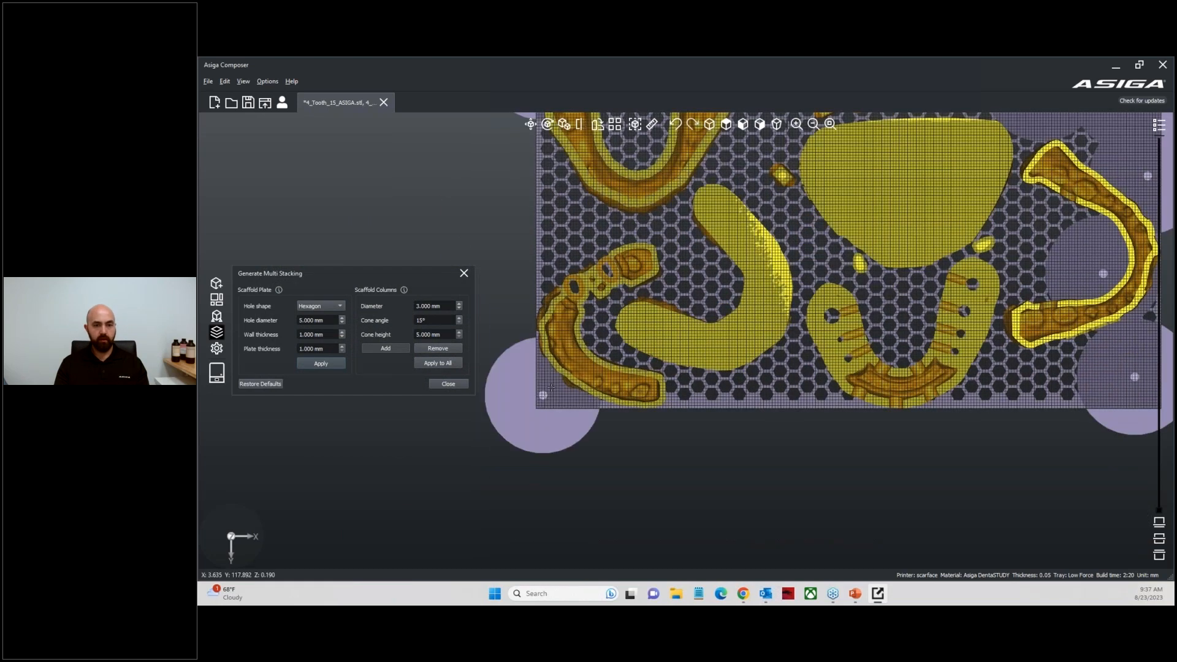
{"action": "left_click", "coordinate": [550, 272]}
{"action": "left_click", "coordinate": [555, 180]}
Add scaffold columns inside and between the U-shaped model, the partial framework arch and the solid curved arch on the left half
{"action": "middle_click_drag", "start_coordinate": [555, 308], "coordinate": [506, 469]}
{"action": "left_click", "coordinate": [577, 238]}
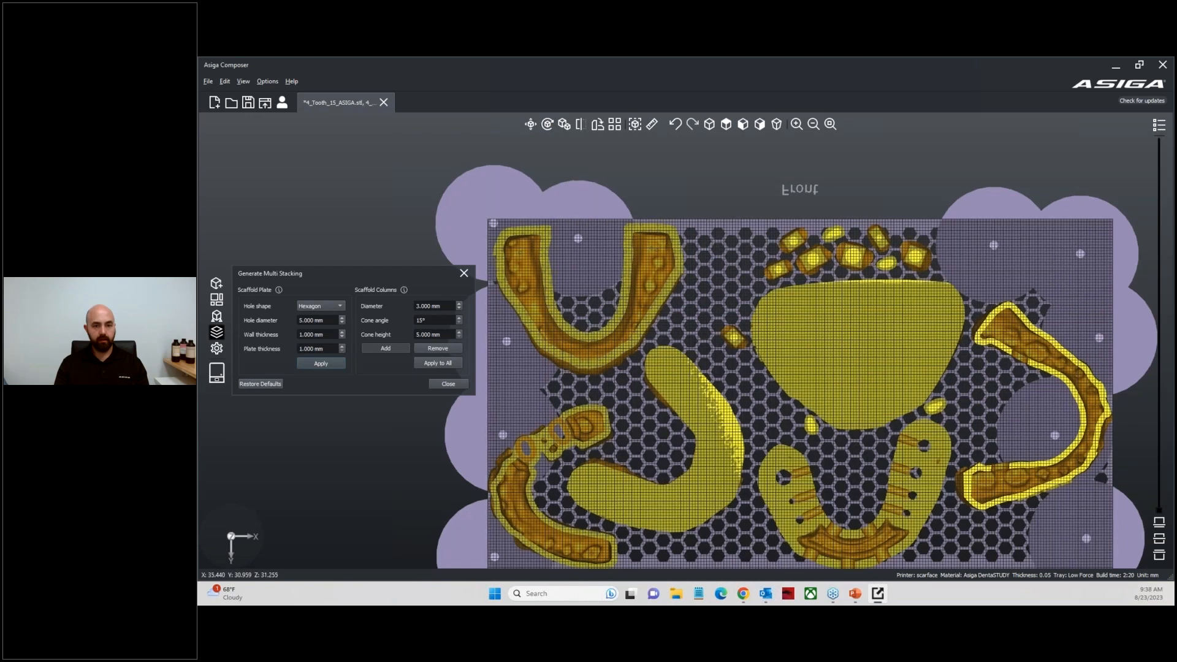
{"action": "left_click", "coordinate": [582, 388]}
{"action": "left_click", "coordinate": [592, 312]}
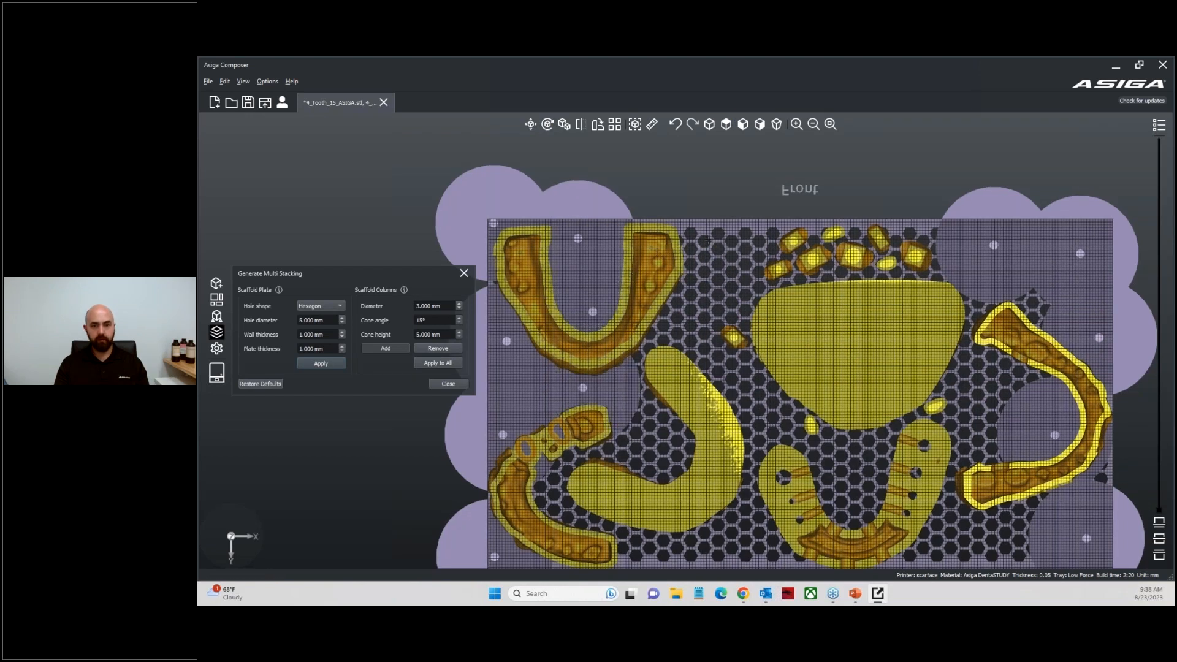
{"action": "left_click", "coordinate": [707, 239]}
{"action": "left_click", "coordinate": [675, 327]}
{"action": "left_click", "coordinate": [745, 393]}
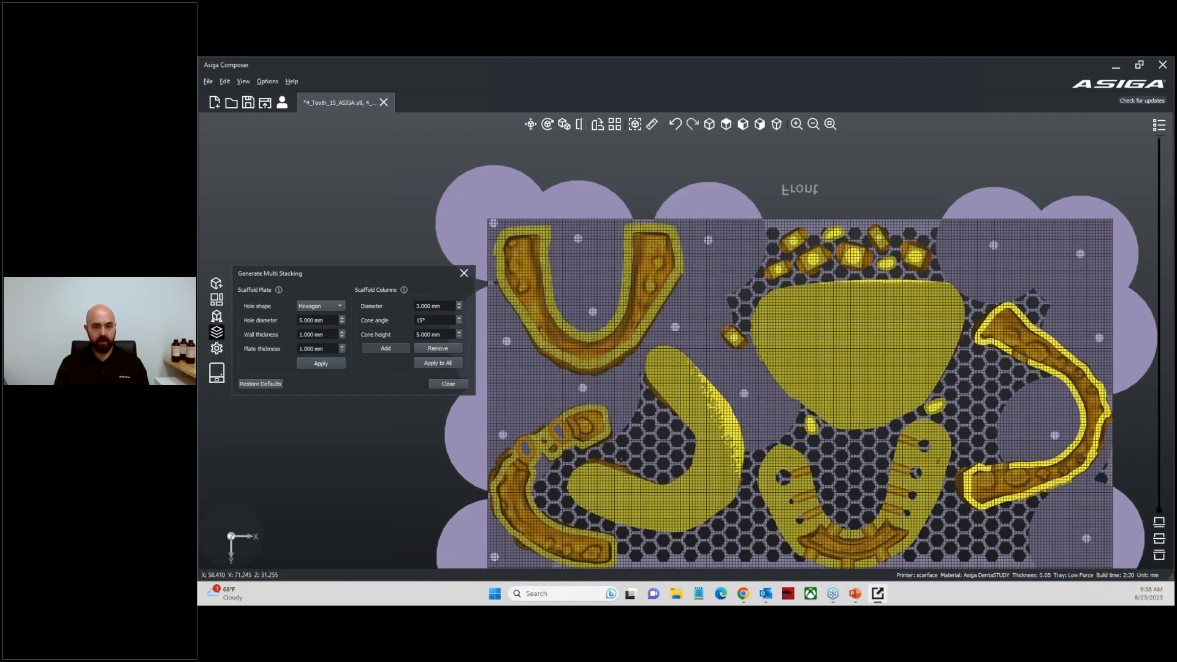
{"action": "left_click", "coordinate": [656, 423]}
{"action": "left_click", "coordinate": [556, 491]}
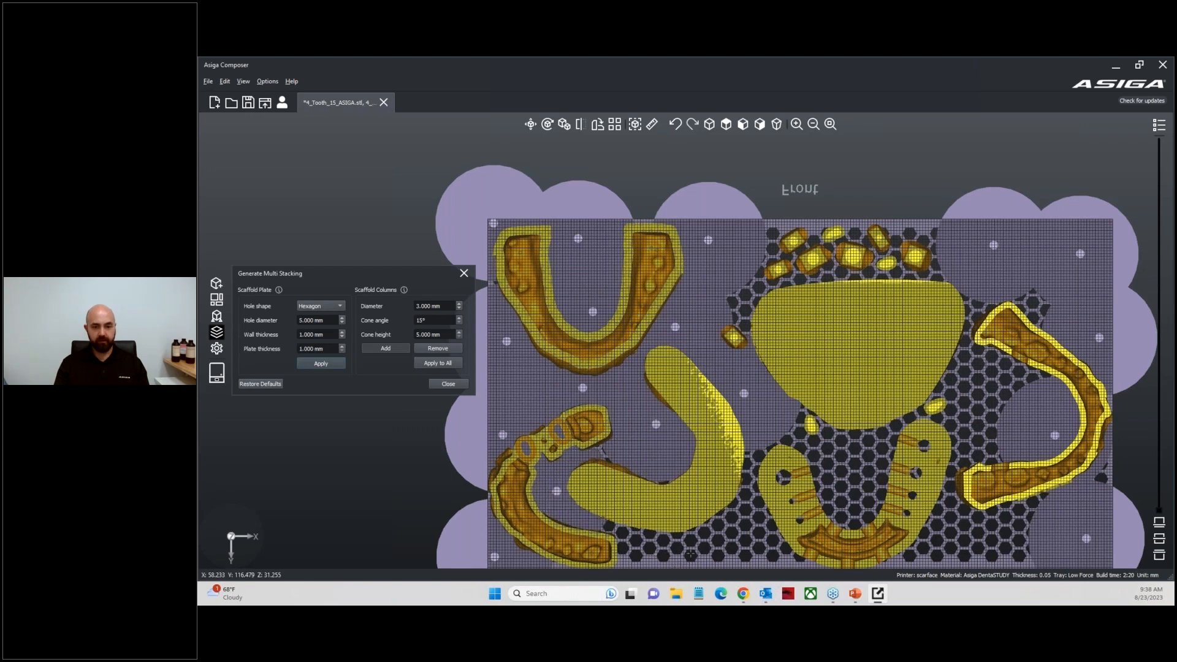
Add scaffold columns along the plate's rear edge and around the horseshoe model with the die holes
{"action": "left_click", "coordinate": [655, 554]}
{"action": "left_click", "coordinate": [744, 536]}
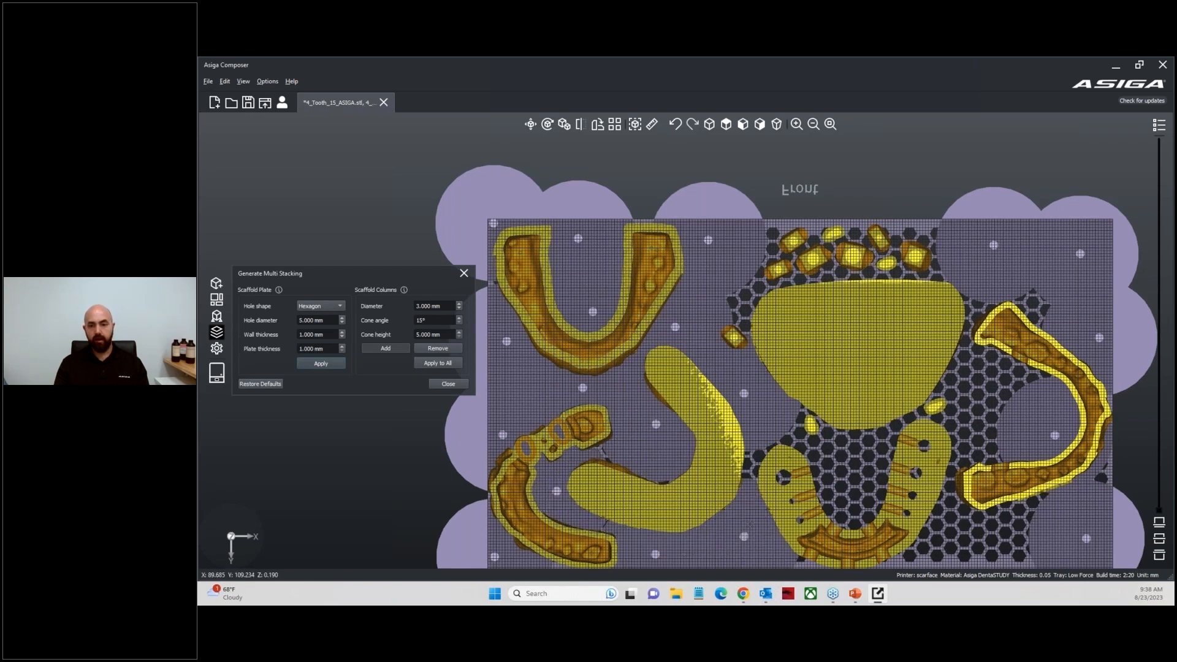
{"action": "left_click", "coordinate": [763, 441]}
{"action": "left_click", "coordinate": [861, 497]}
{"action": "left_click", "coordinate": [944, 532]}
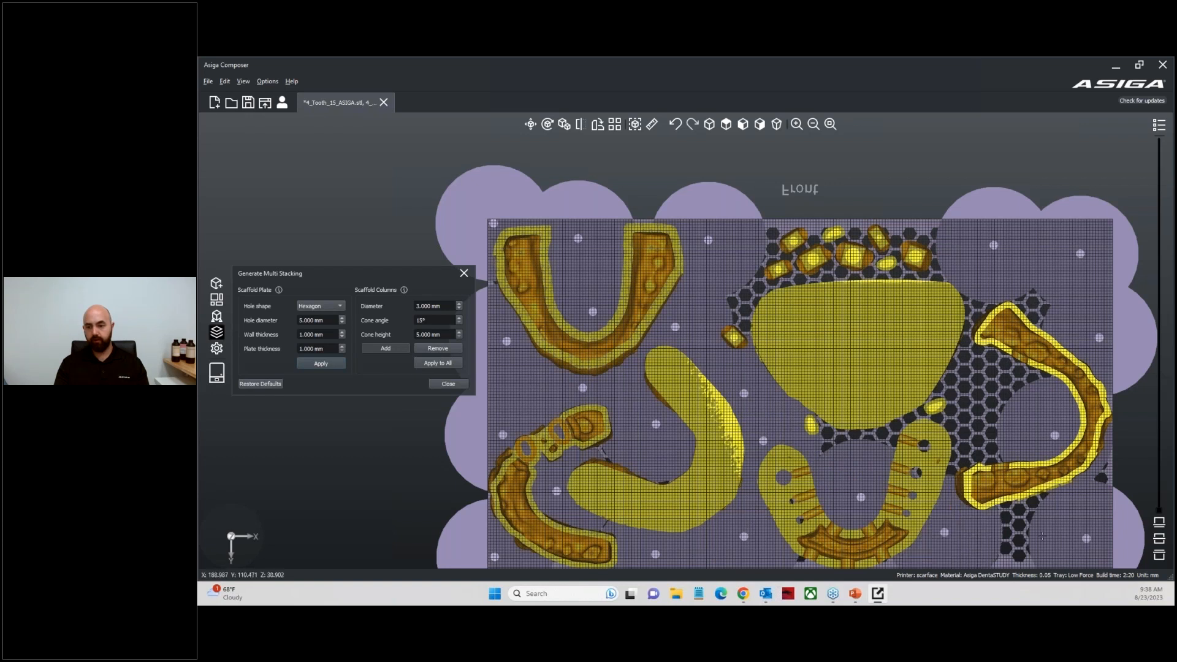
{"action": "left_click", "coordinate": [1028, 528]}
{"action": "left_click", "coordinate": [976, 428]}
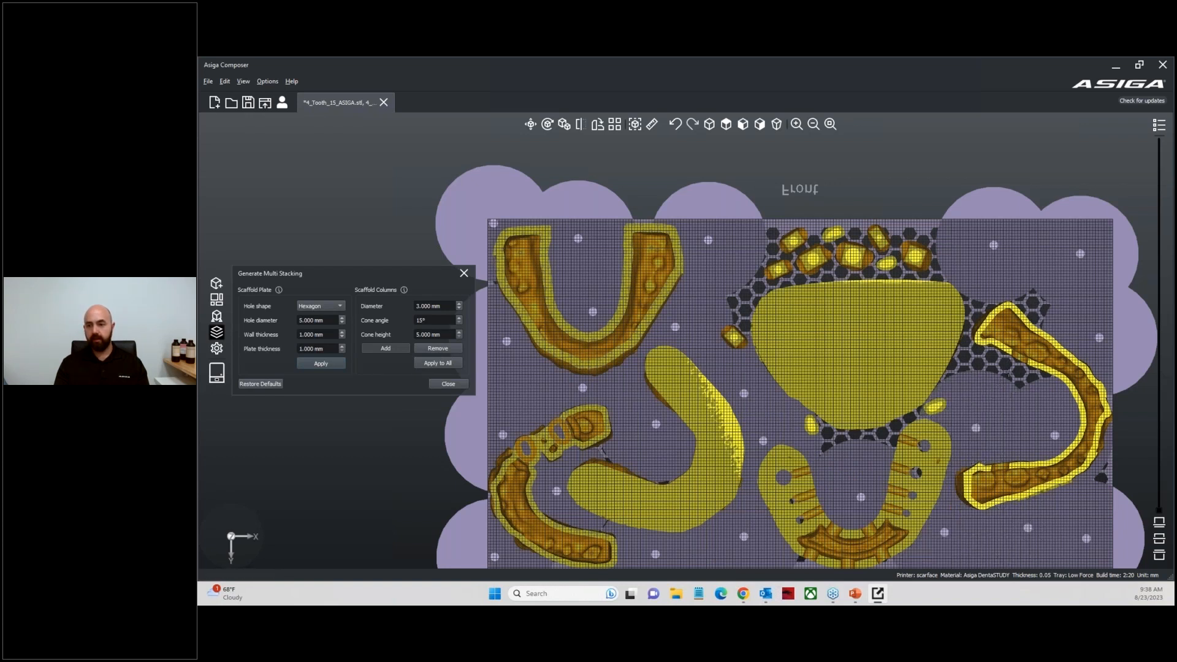
Fill the remaining gaps around the large solid-base model and the small dies with scaffold columns
{"action": "left_click", "coordinate": [1009, 372]}
{"action": "left_click", "coordinate": [980, 299]}
{"action": "left_click", "coordinate": [1038, 299]}
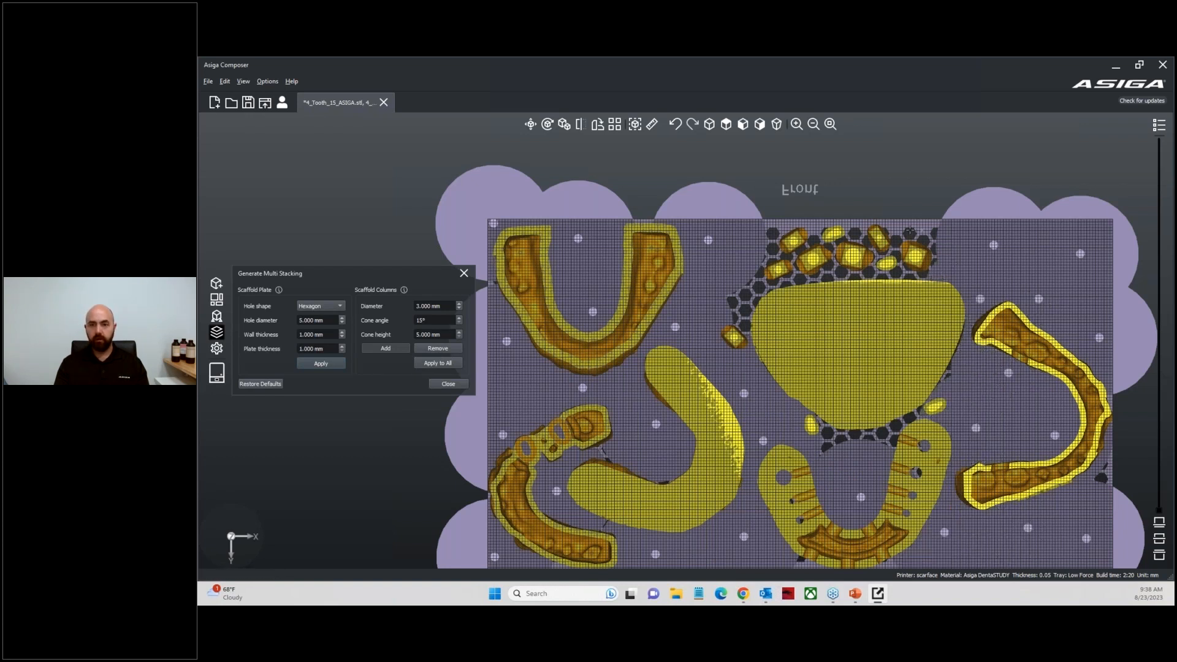
{"action": "left_click", "coordinate": [909, 230]}
{"action": "left_click", "coordinate": [759, 289]}
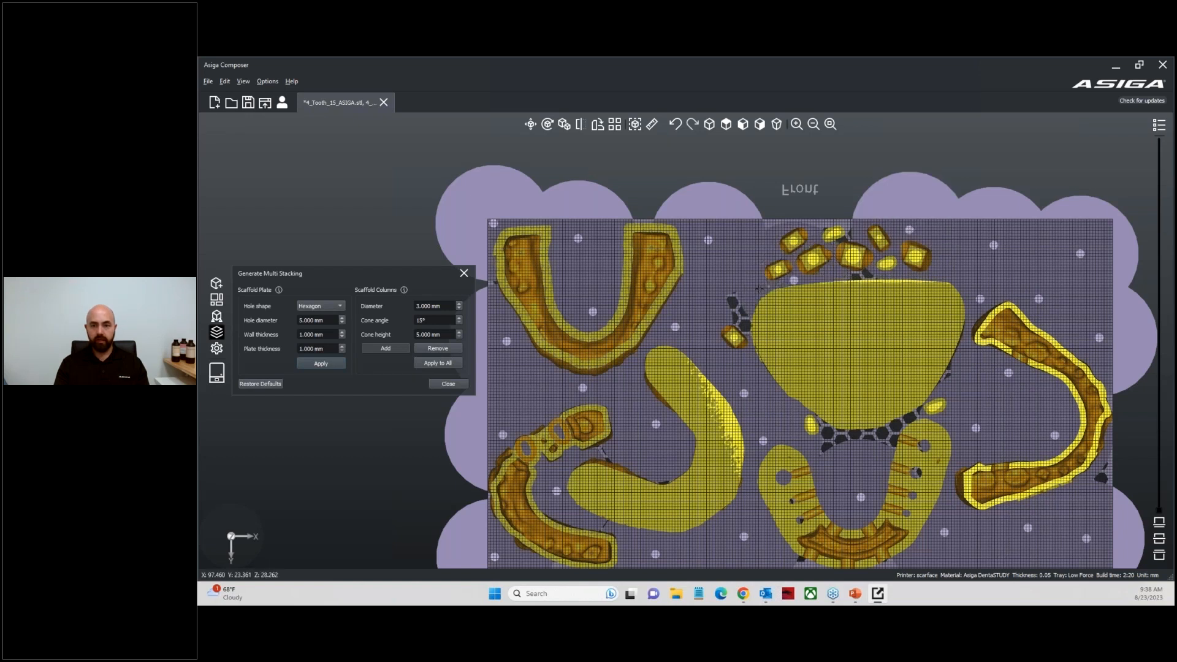
{"action": "left_click", "coordinate": [745, 303]}
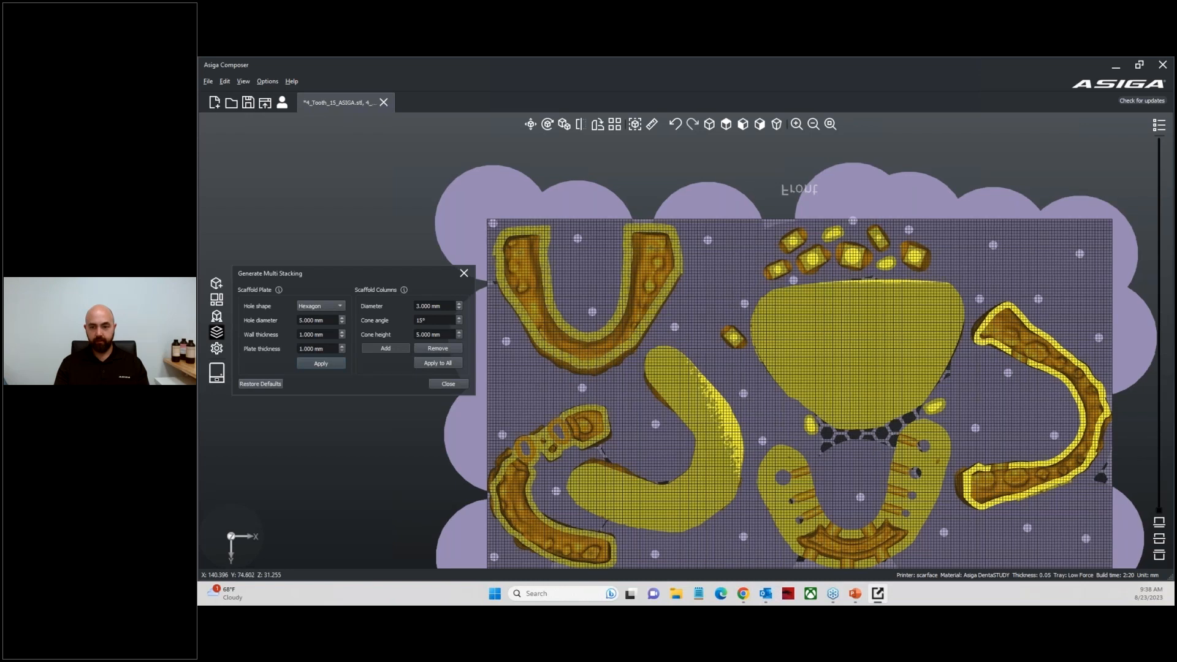
{"action": "left_click", "coordinate": [860, 438]}
{"action": "left_click", "coordinate": [893, 429]}
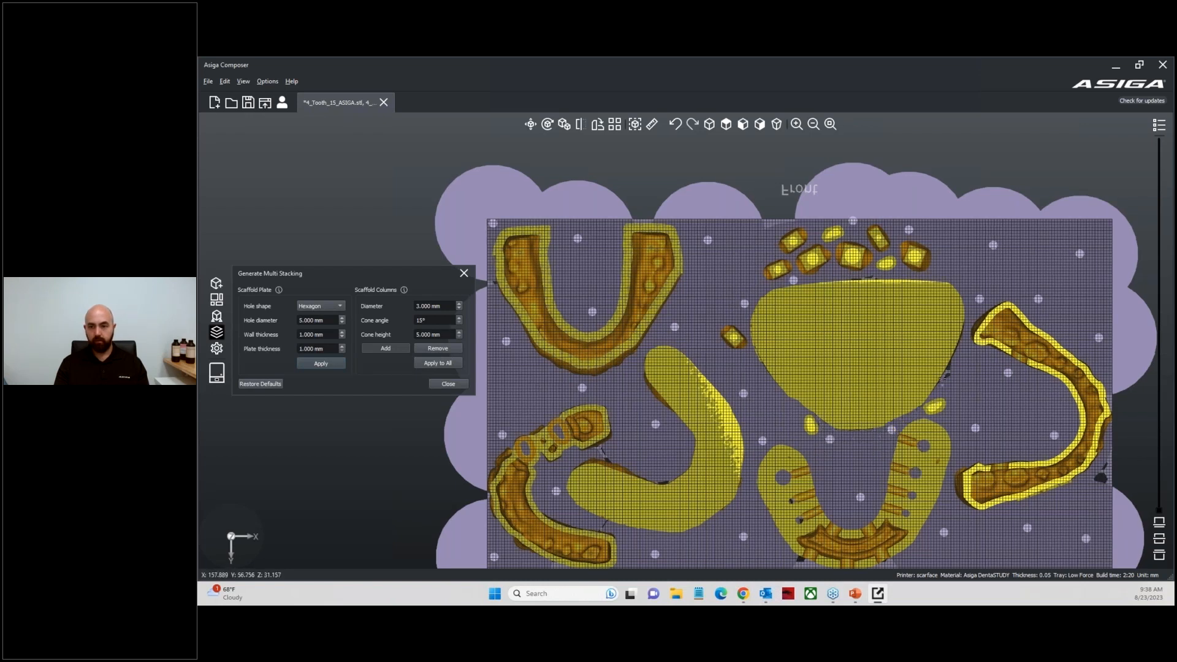
Inspect the scaffold plate and its columns from above and at an angle, and close the multi-stacking settings
{"action": "scroll", "coordinate": [843, 277], "scroll_direction": "down", "scroll_amount": 5}
{"action": "right_click_drag", "start_coordinate": [825, 307], "coordinate": [797, 402]}
{"action": "middle_click_drag", "start_coordinate": [798, 402], "coordinate": [716, 392]}
{"action": "right_click_drag", "start_coordinate": [716, 392], "coordinate": [691, 533]}
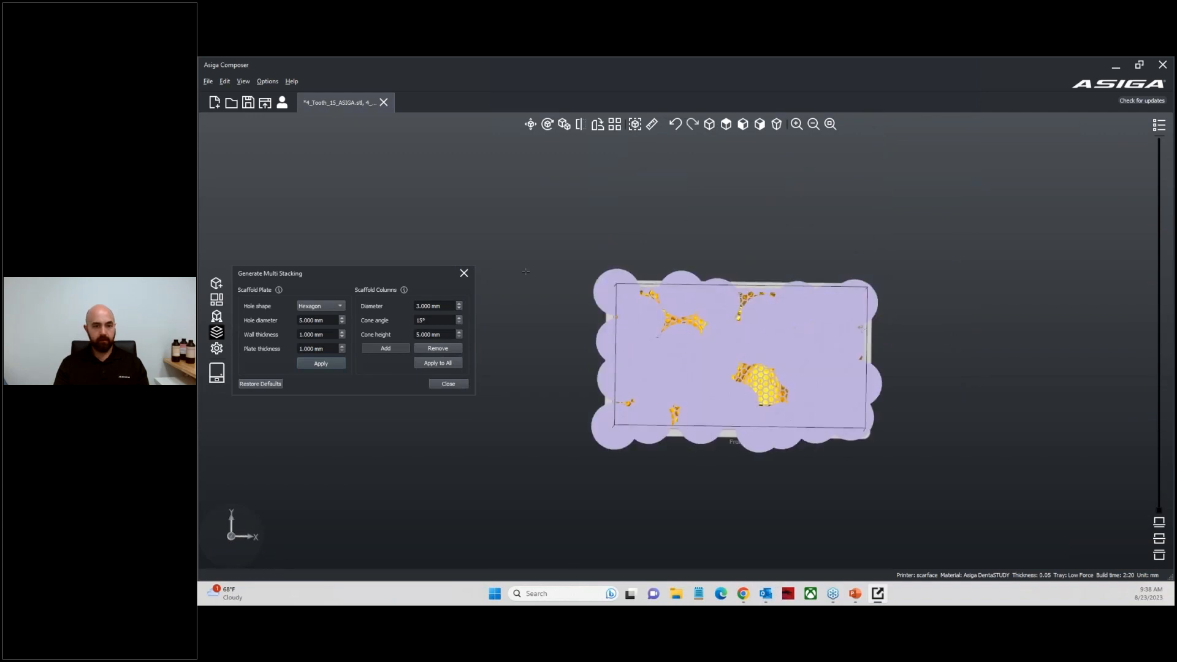
{"action": "left_click", "coordinate": [464, 273]}
{"action": "right_click_drag", "start_coordinate": [554, 386], "coordinate": [774, 431]}
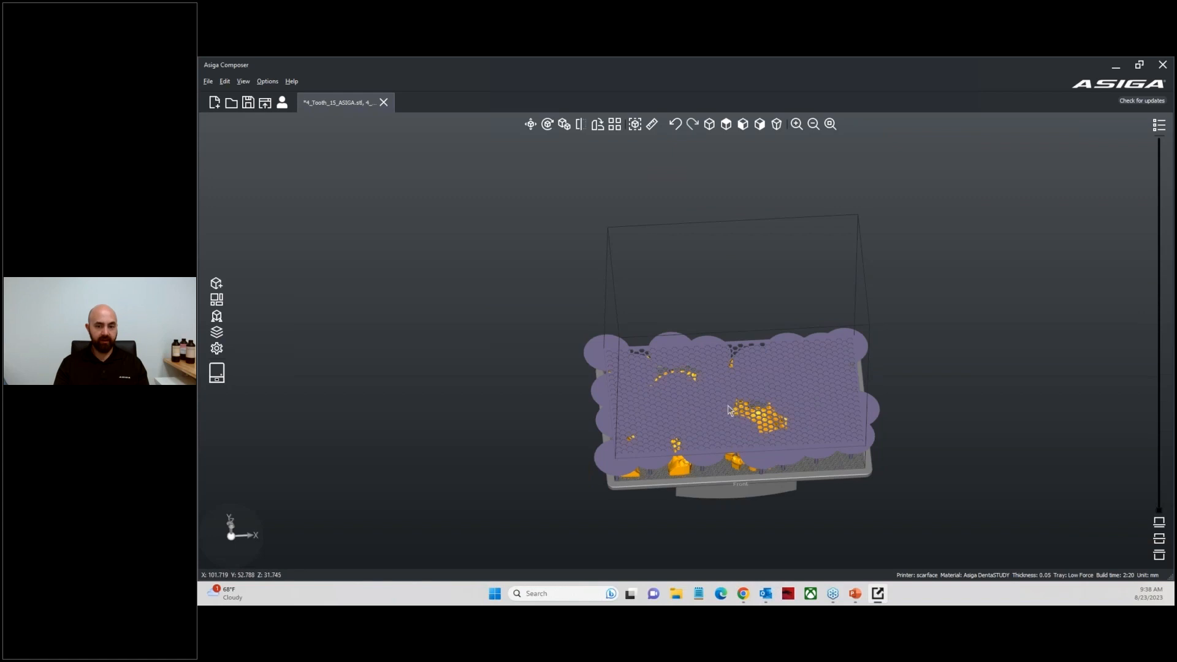
Create a new build for the scarface printer with Asiga DentaSTUDY, 0.050 mm layers and the Low Force tray
{"action": "left_click", "coordinate": [213, 103]}
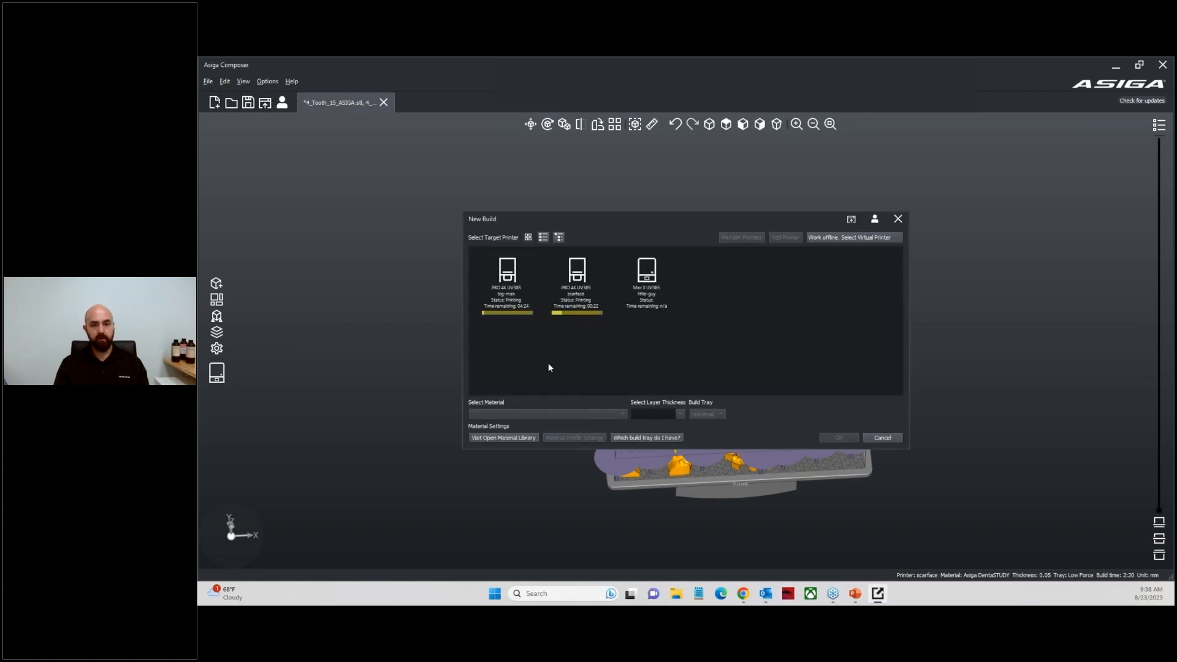
{"action": "left_click", "coordinate": [650, 288]}
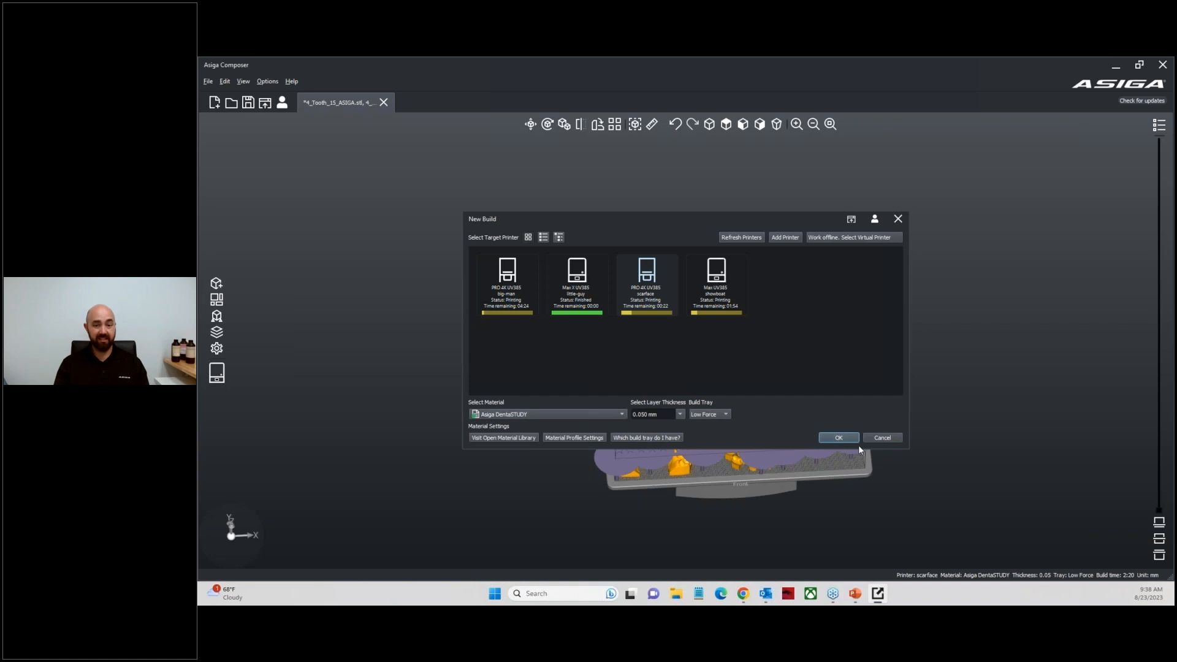
{"action": "left_click", "coordinate": [840, 438]}
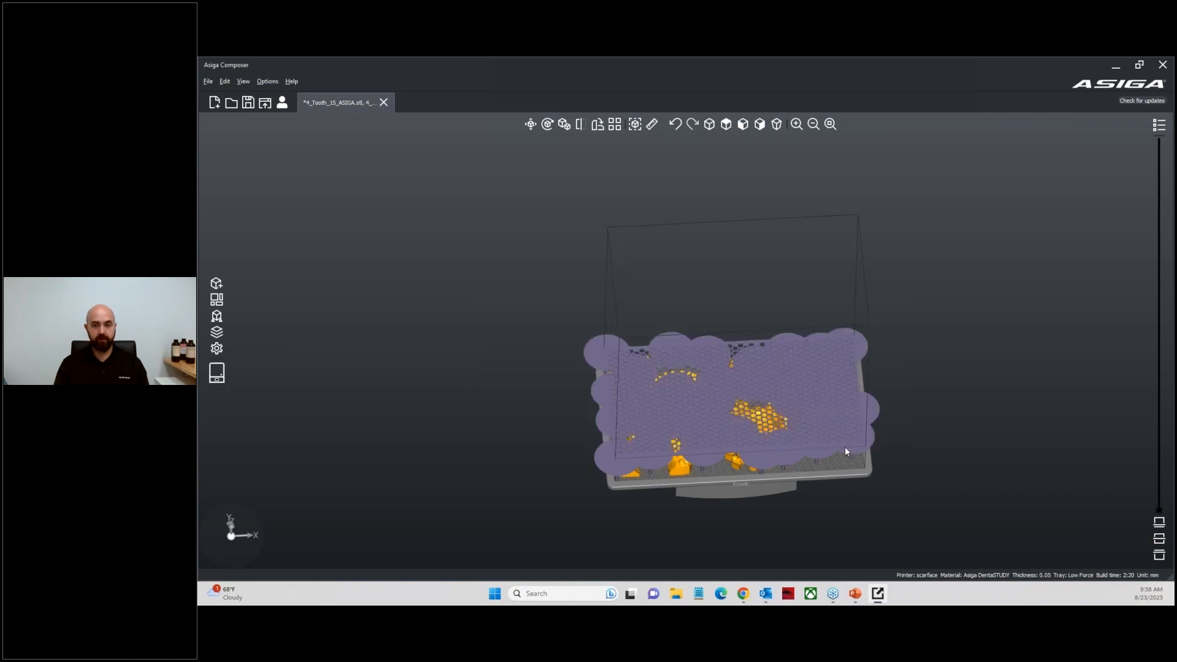
Add the dental model files from 4_Tooth_15_ASIGA through die_2 to the empty build
{"action": "left_click", "coordinate": [216, 284]}
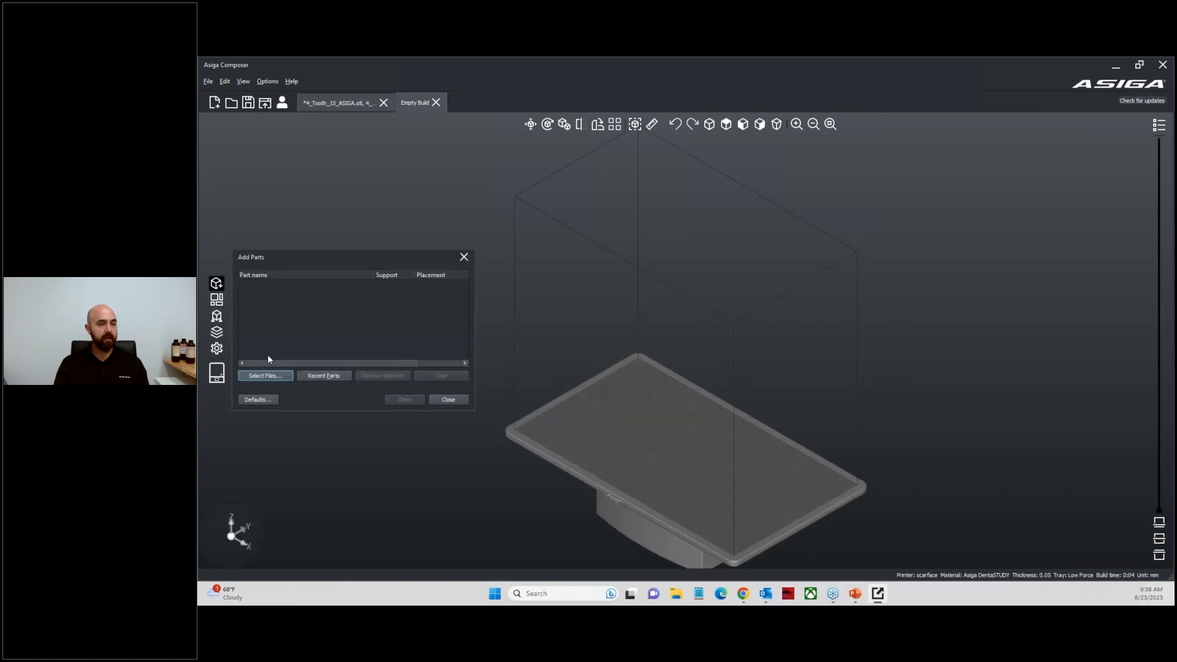
{"action": "left_click", "coordinate": [277, 377]}
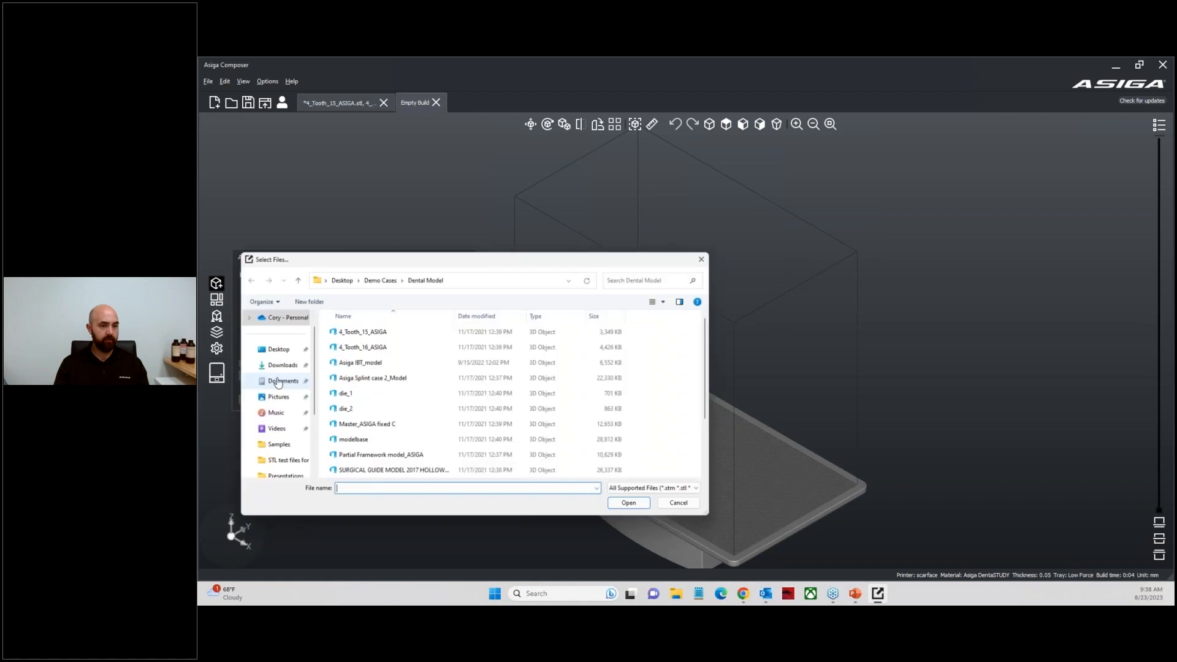
{"action": "left_click_drag", "start_coordinate": [645, 331], "coordinate": [573, 416]}
{"action": "left_click", "coordinate": [633, 506]}
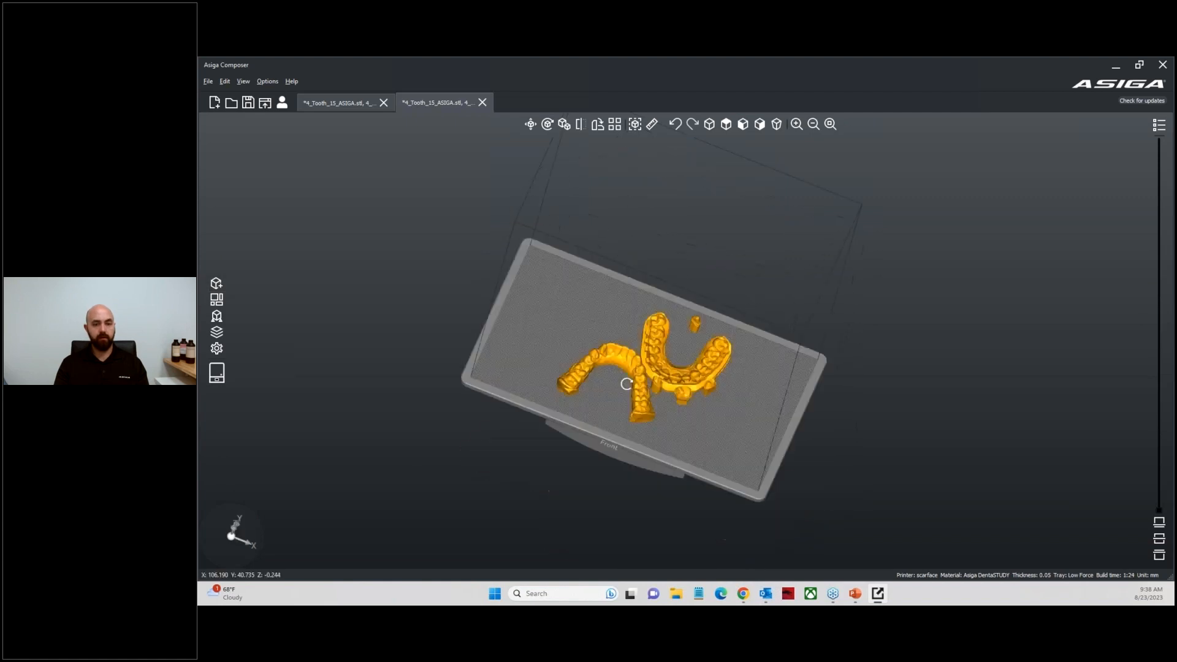
Generate supports for all parts with the Default preset and close the support settings
{"action": "left_click", "coordinate": [217, 318]}
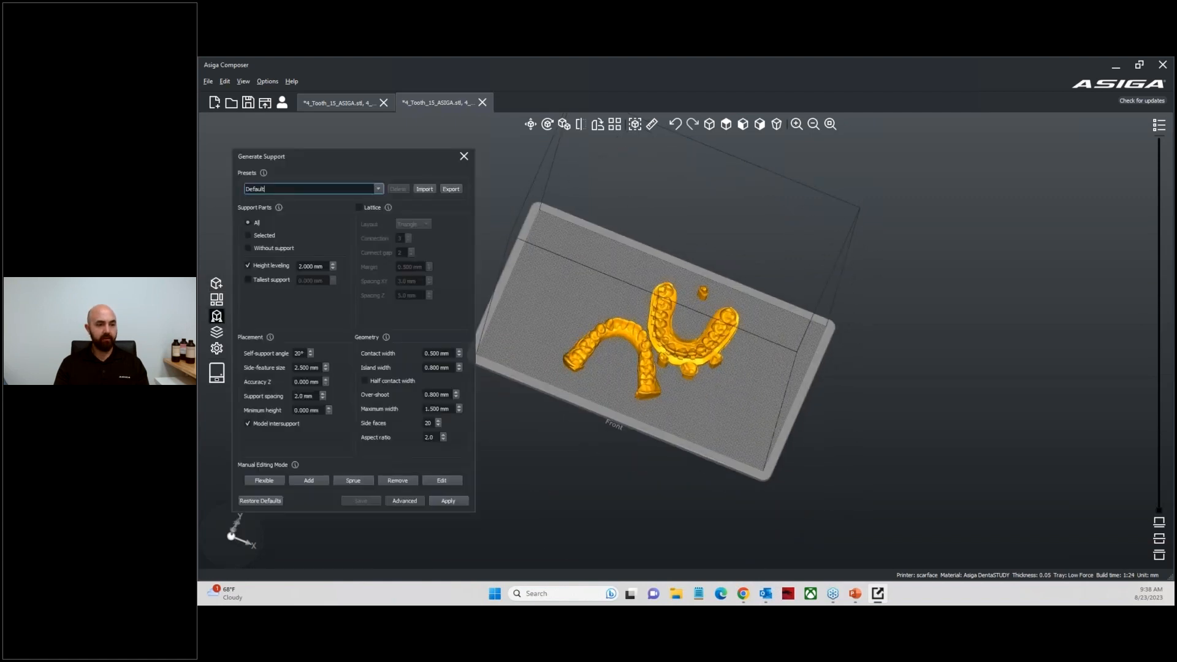
{"action": "left_click", "coordinate": [444, 501]}
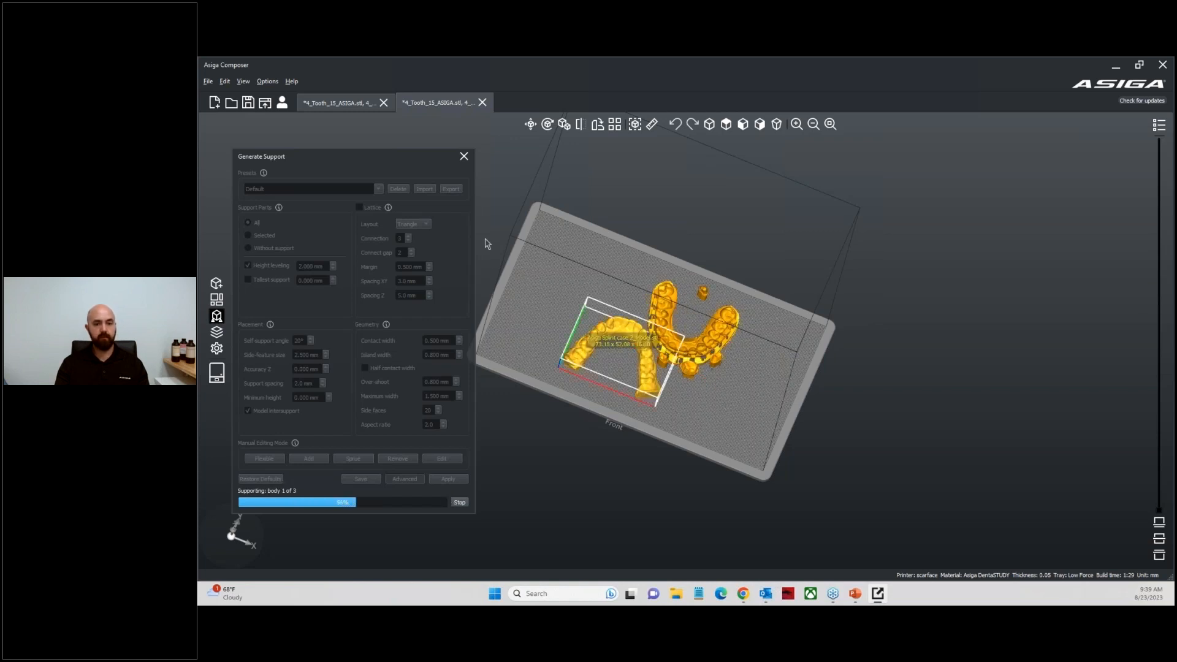
{"action": "left_click", "coordinate": [464, 157]}
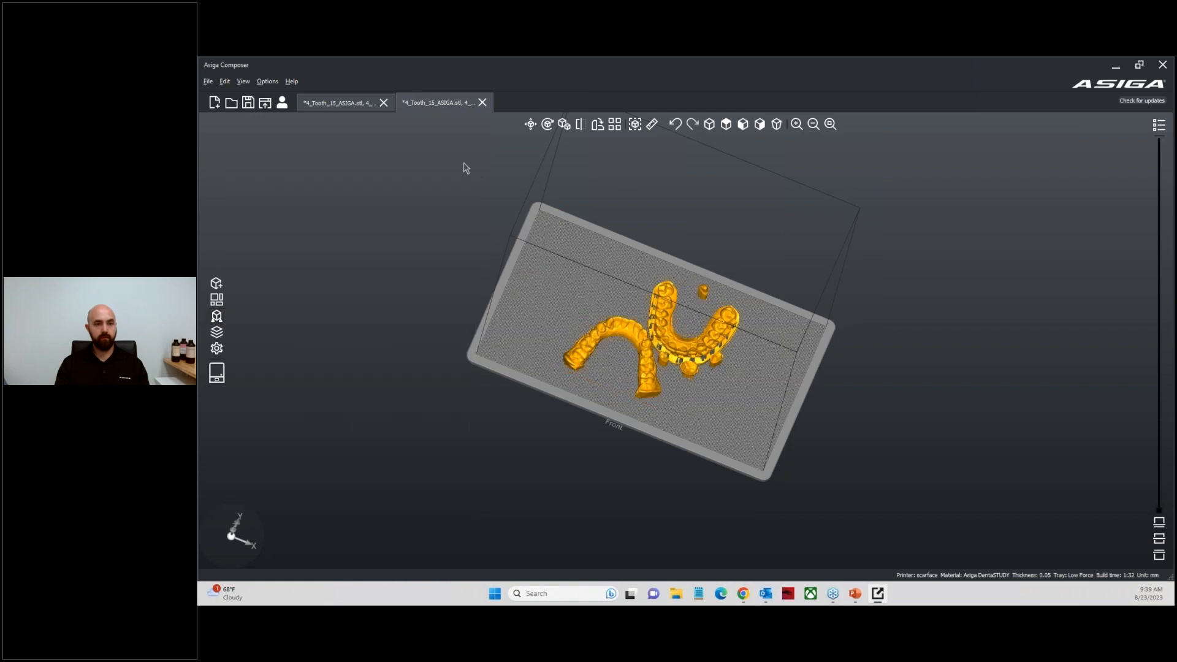
Preview both builds multi-stacked in the print setup, inspect the stack from the side, and close the setup and the second build
{"action": "left_click", "coordinate": [222, 375]}
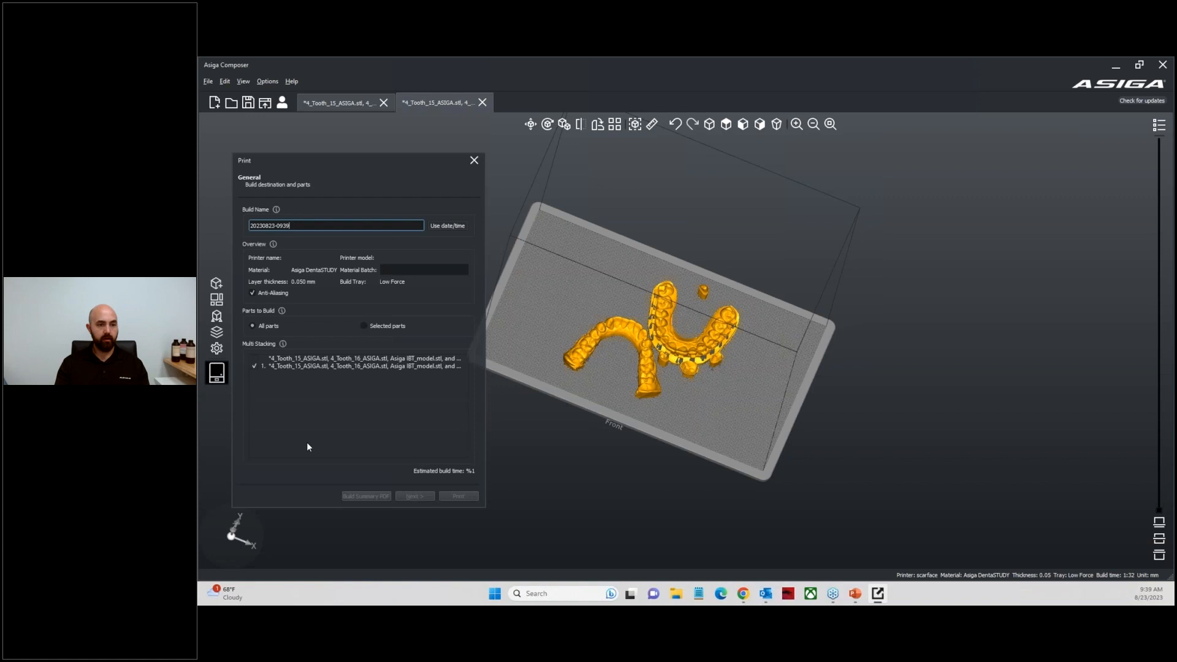
{"action": "left_click", "coordinate": [254, 392]}
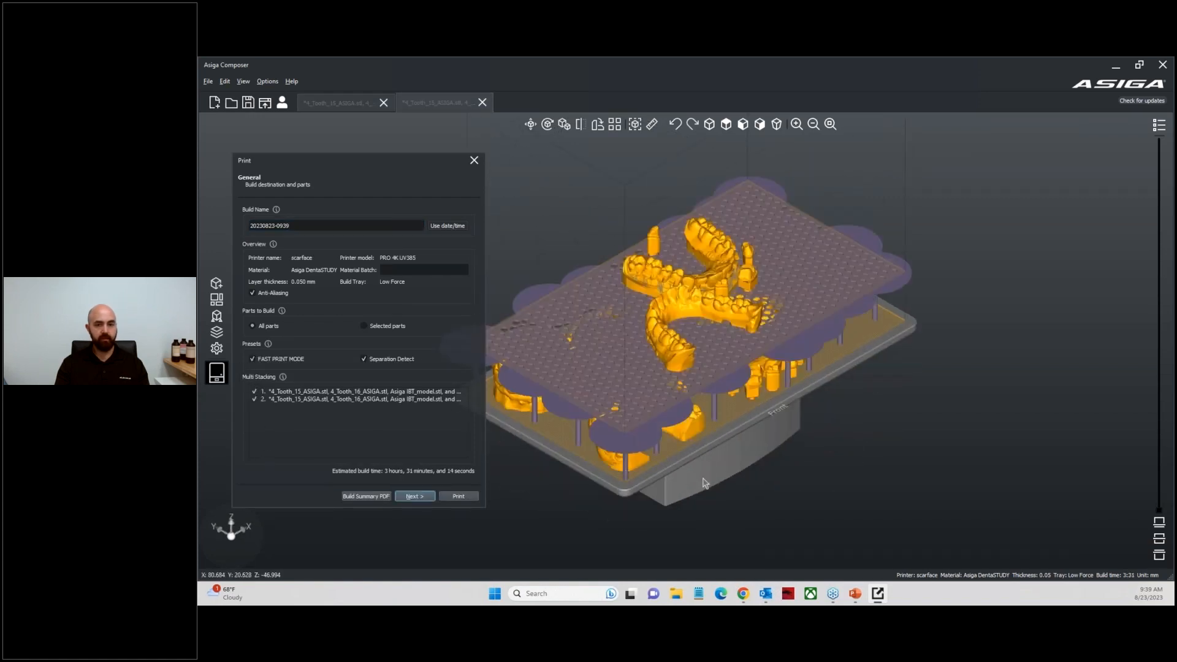
{"action": "right_click_drag", "start_coordinate": [723, 474], "coordinate": [686, 416]}
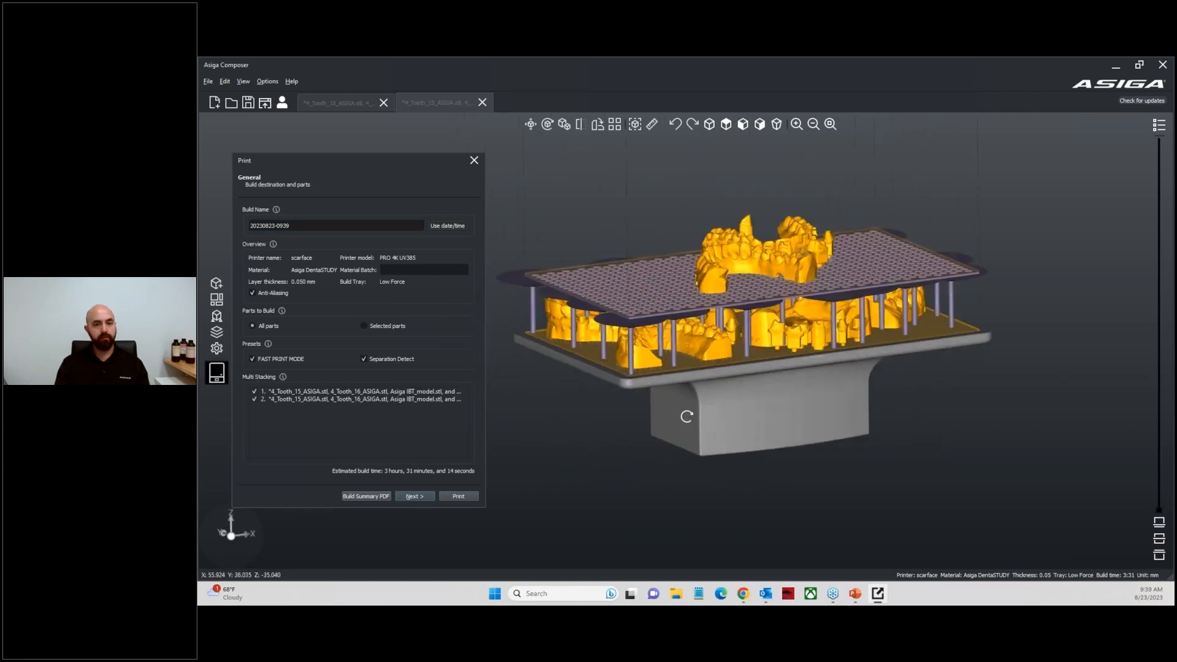
{"action": "left_click", "coordinate": [474, 161]}
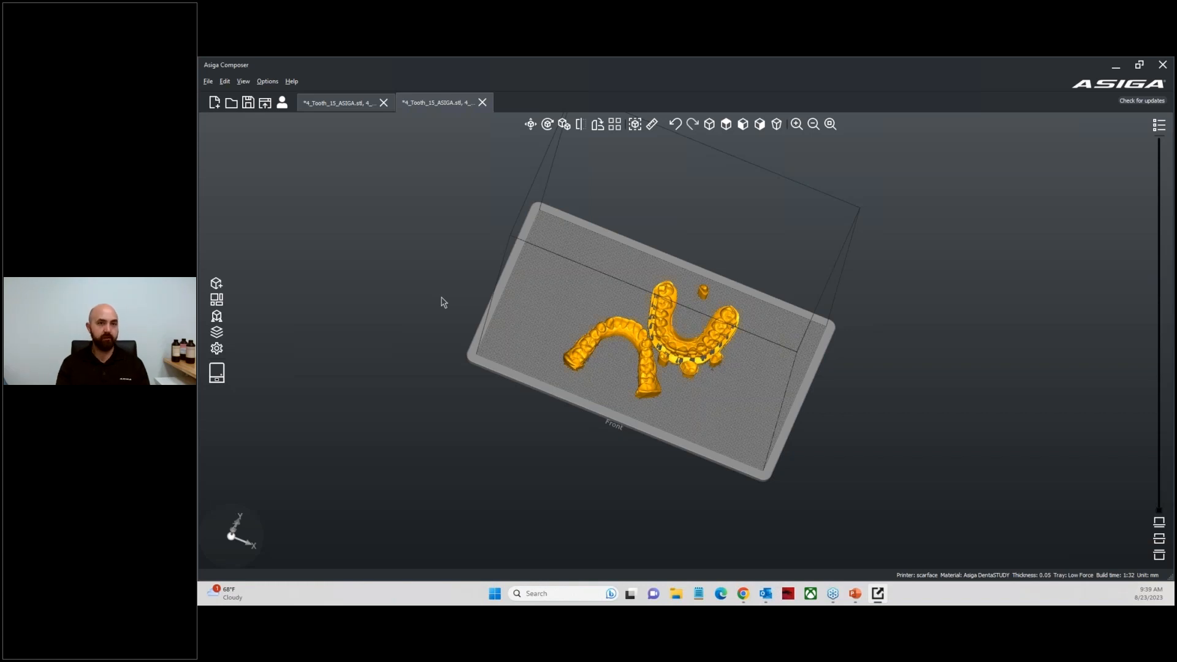
{"action": "left_click", "coordinate": [483, 103]}
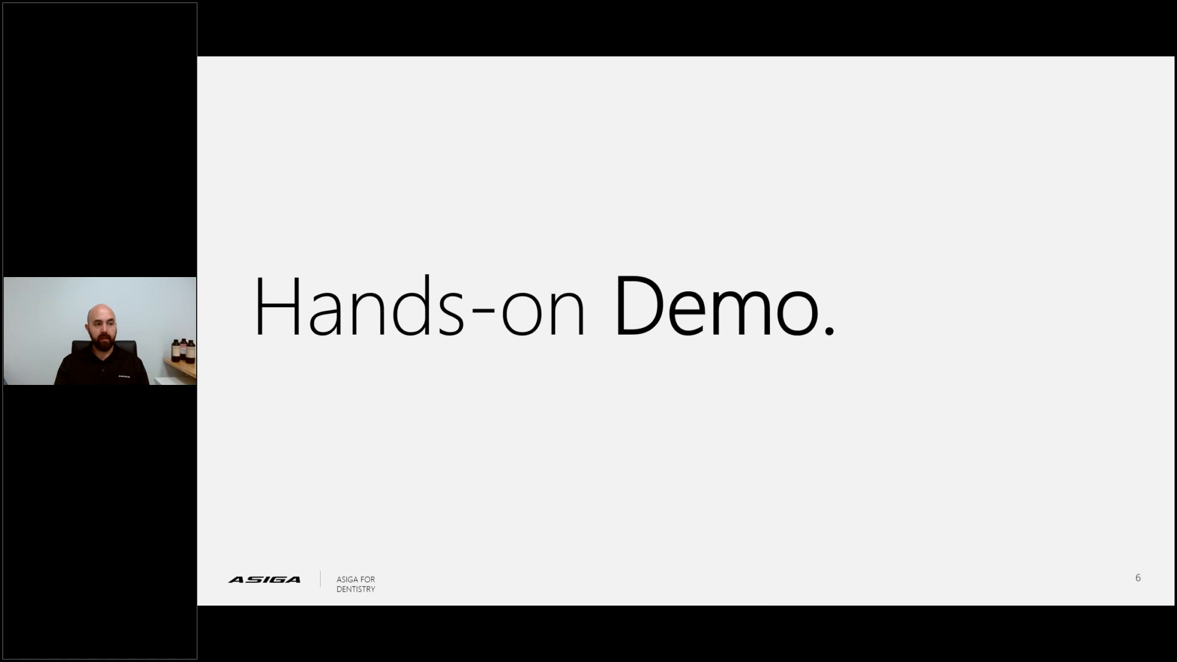
{"action": "key", "text": "Right"}
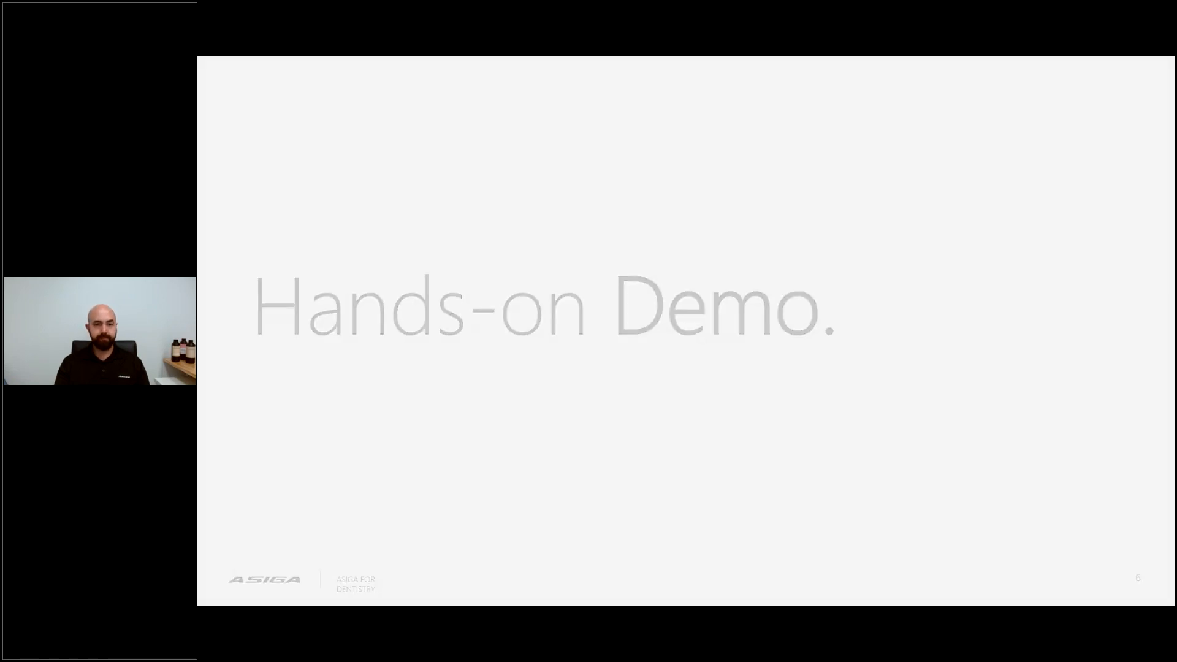